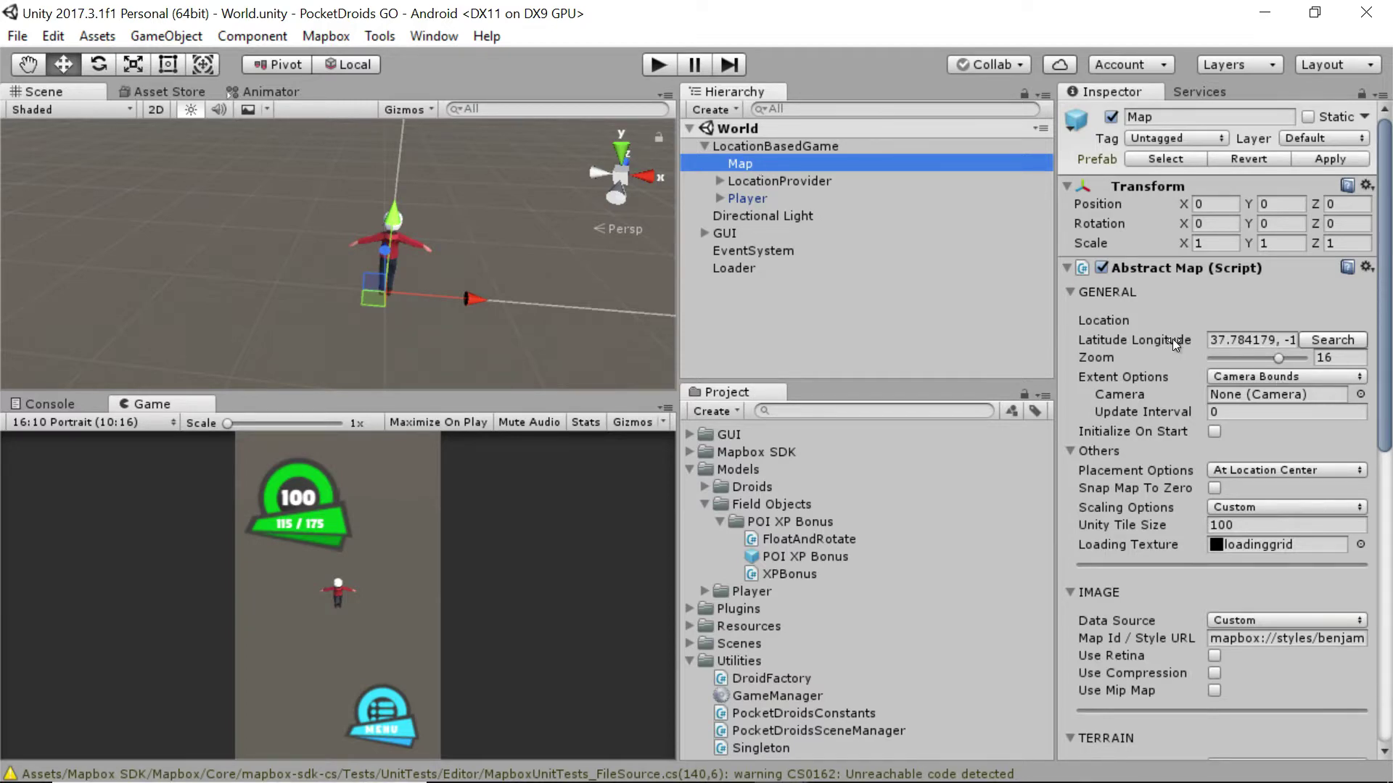
Add a new vector layer visualizer named Parks to the Map's Abstract Map script.
scroll(1173, 340, down, 10)
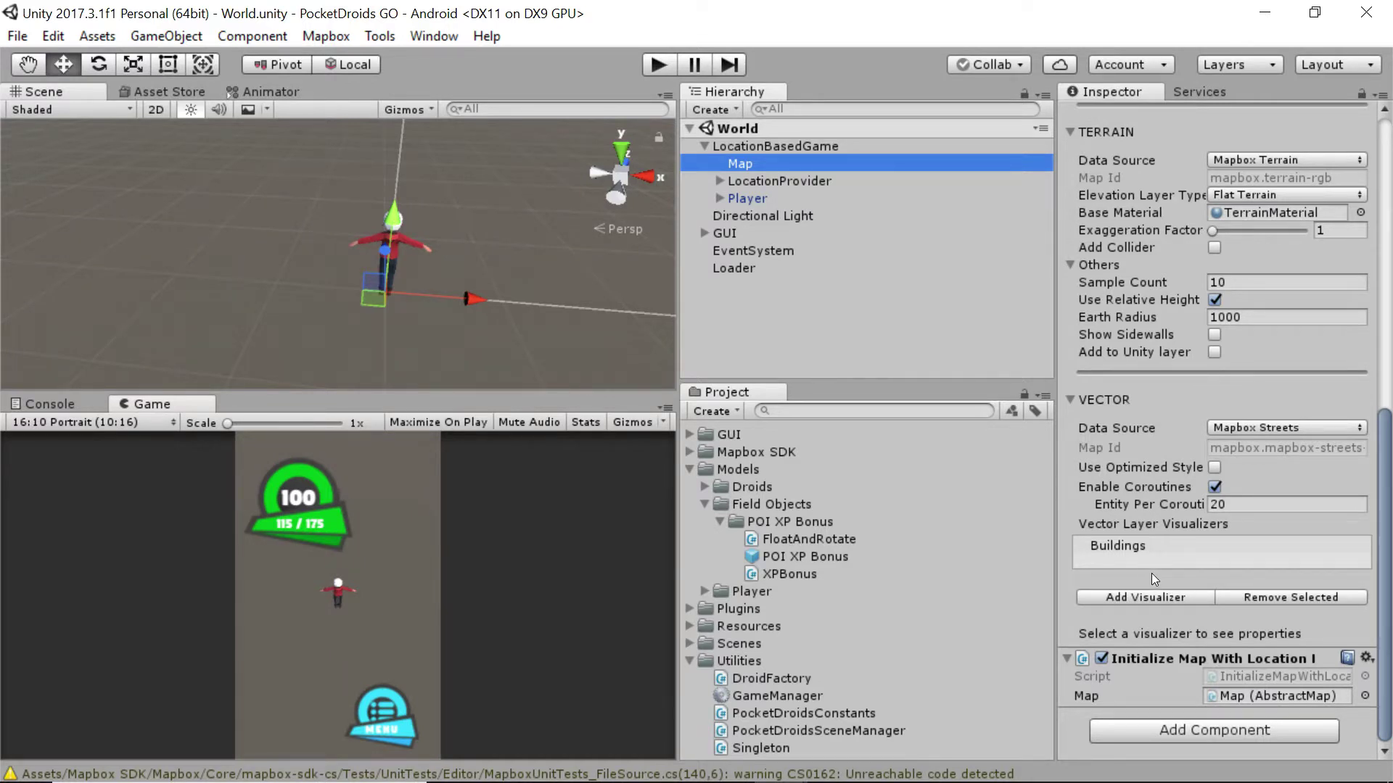
click(1117, 546)
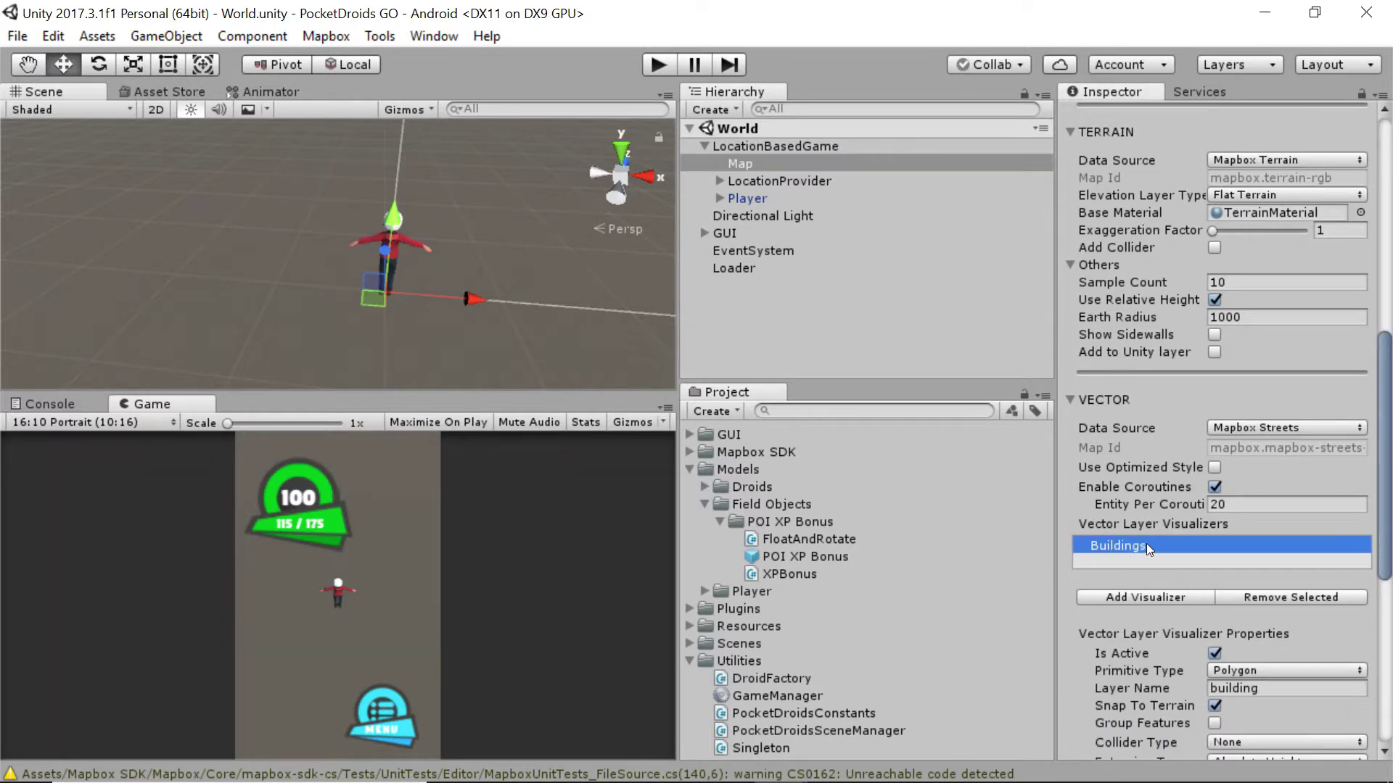
scroll(1182, 527, down, 3)
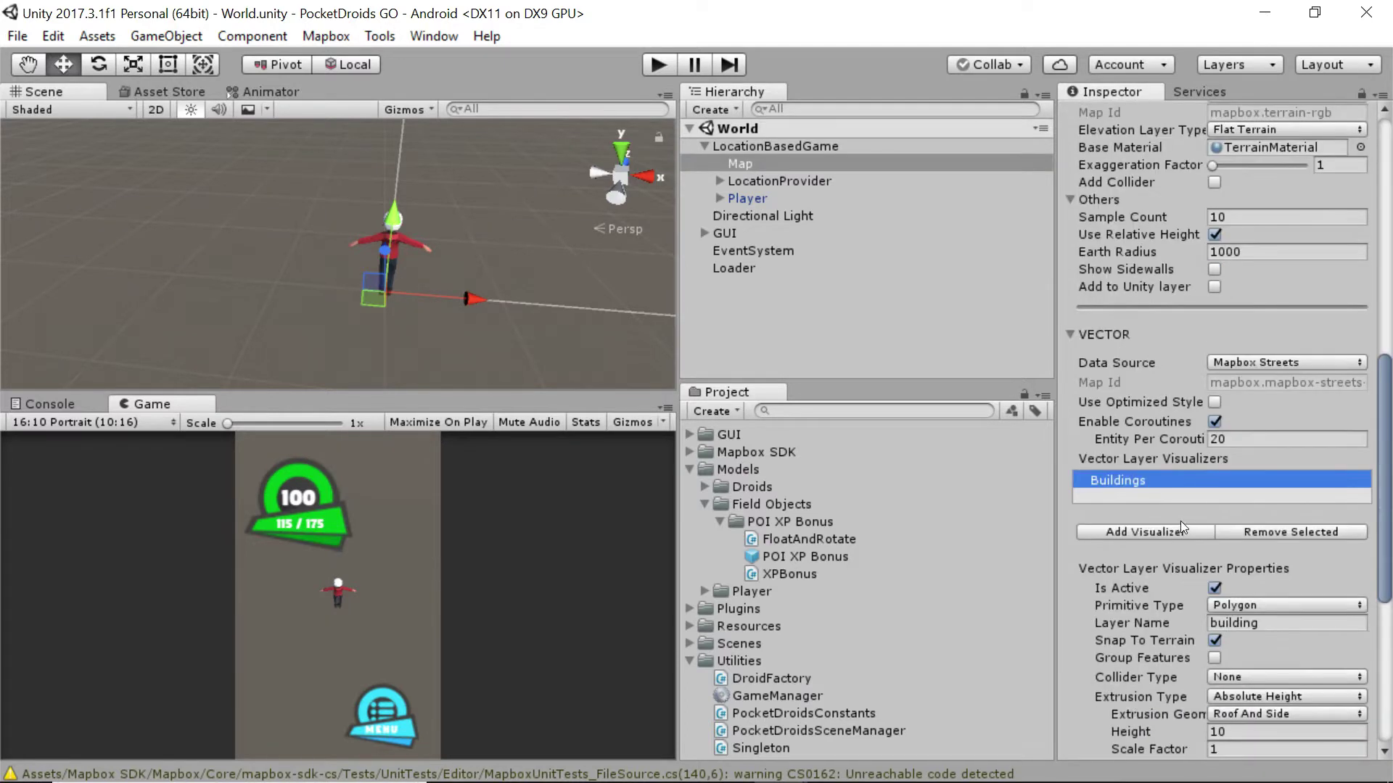
click(1133, 533)
click(1143, 499)
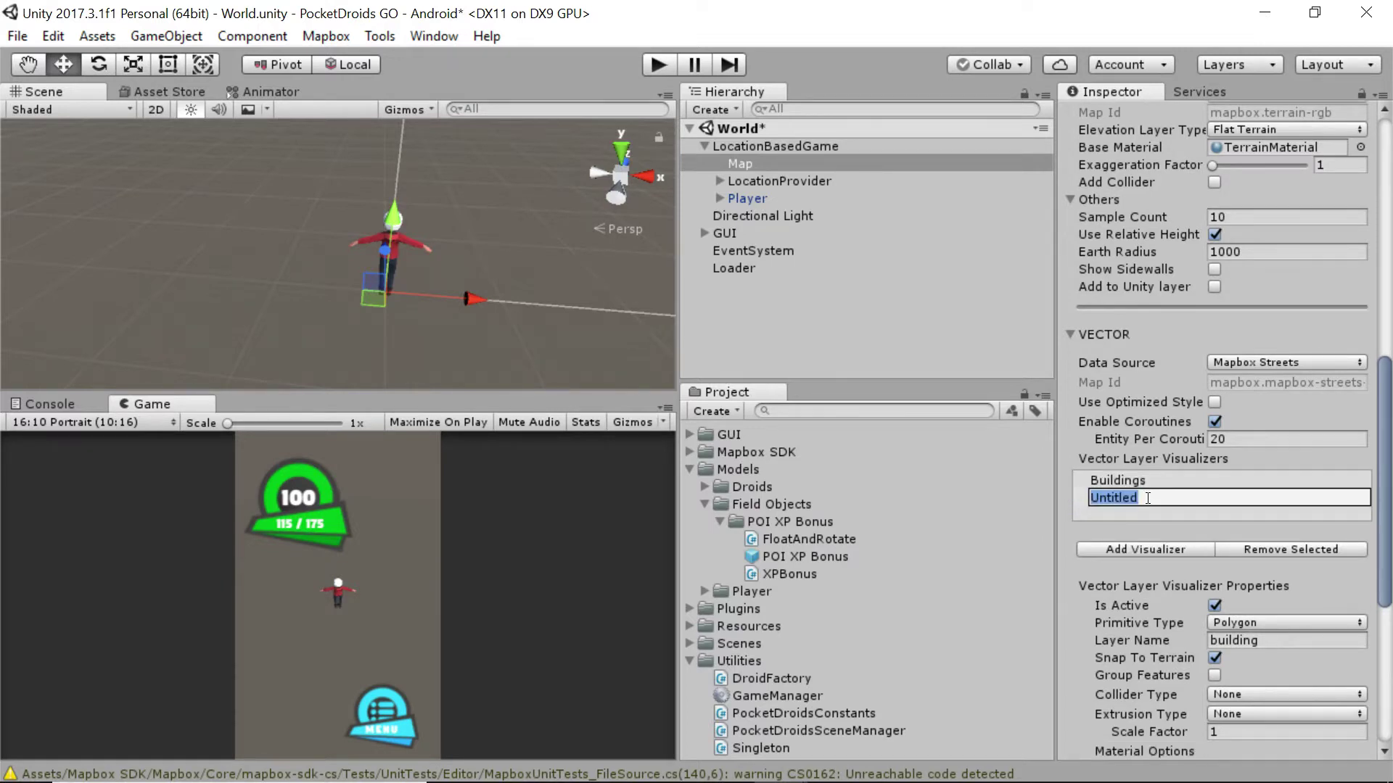
text(Parks)
key(Return)
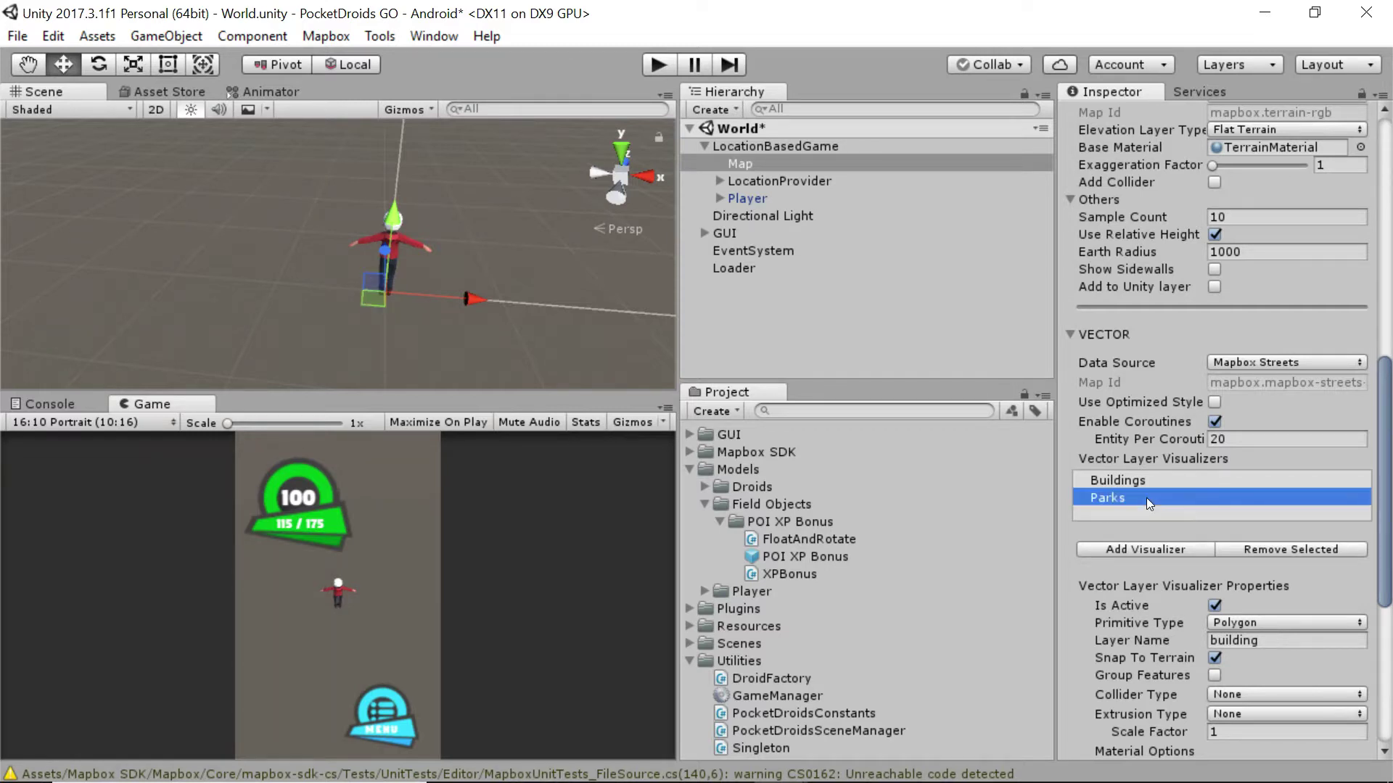
Keep the Parks visualizer's primitive type as Polygon and set its layer name to landuse.
scroll(1150, 498, down, 5)
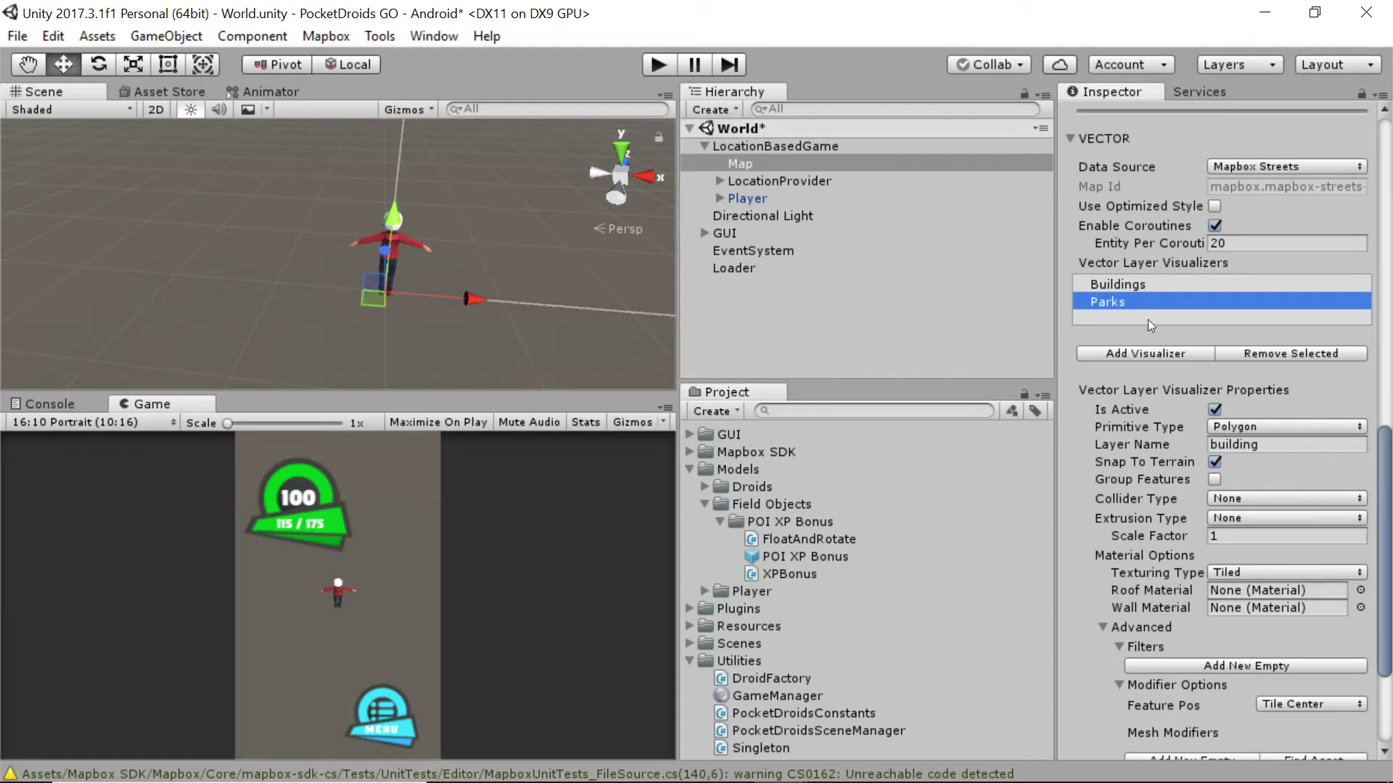
click(1261, 427)
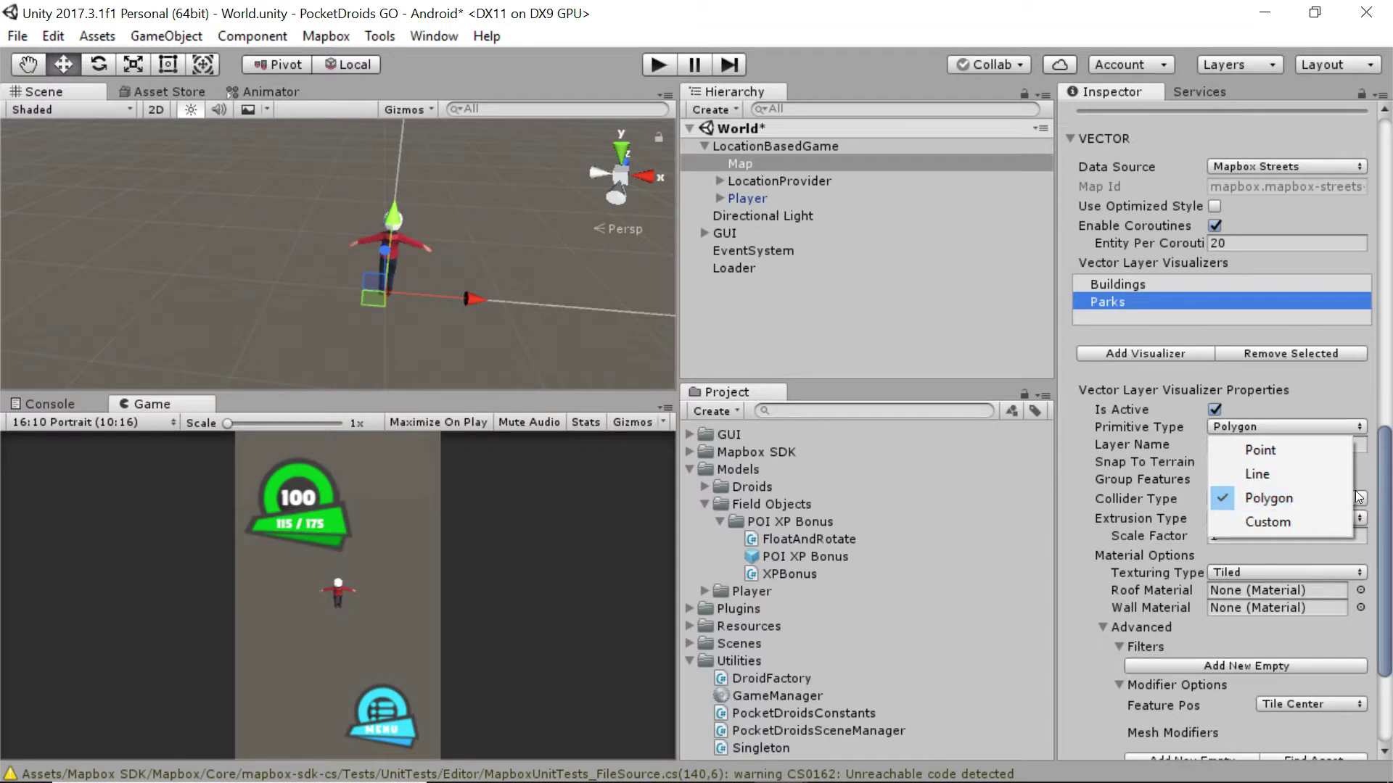
click(1317, 496)
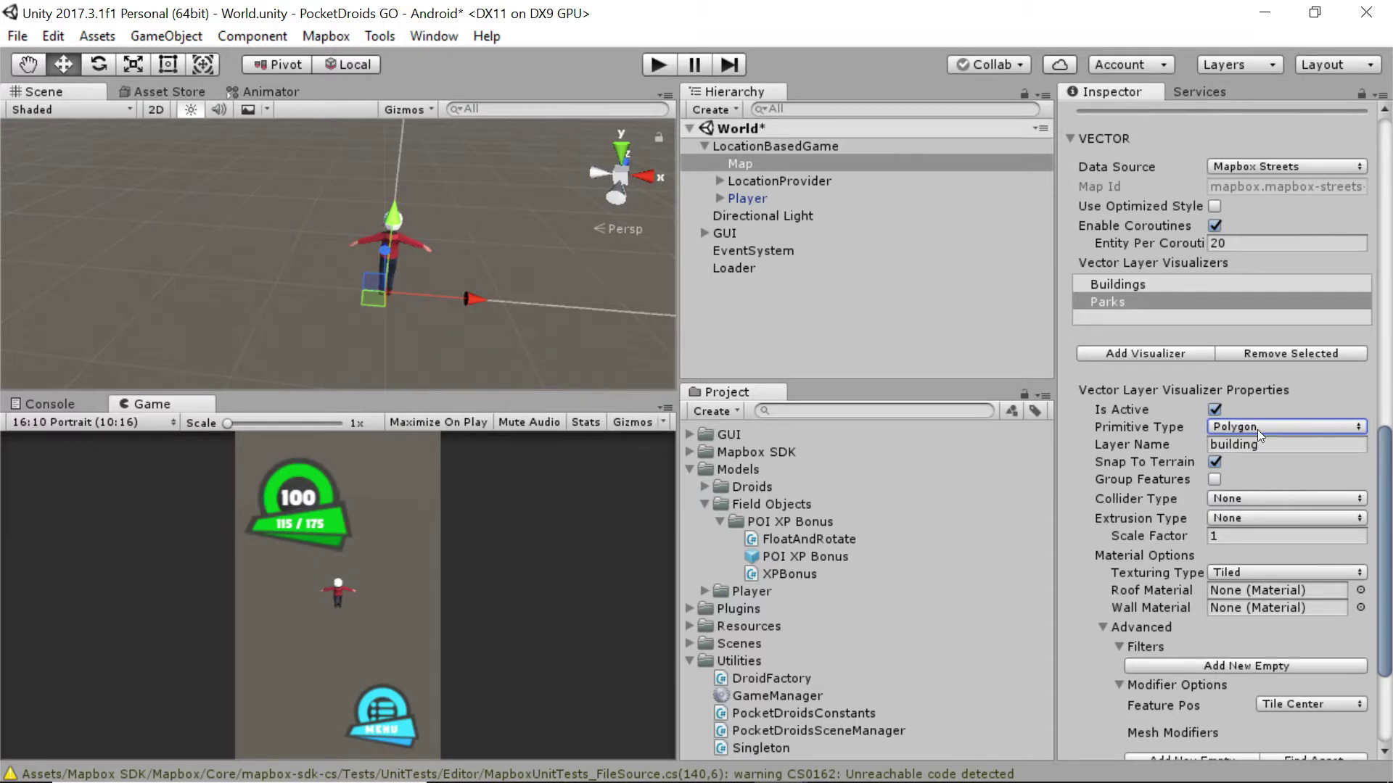
click(1271, 443)
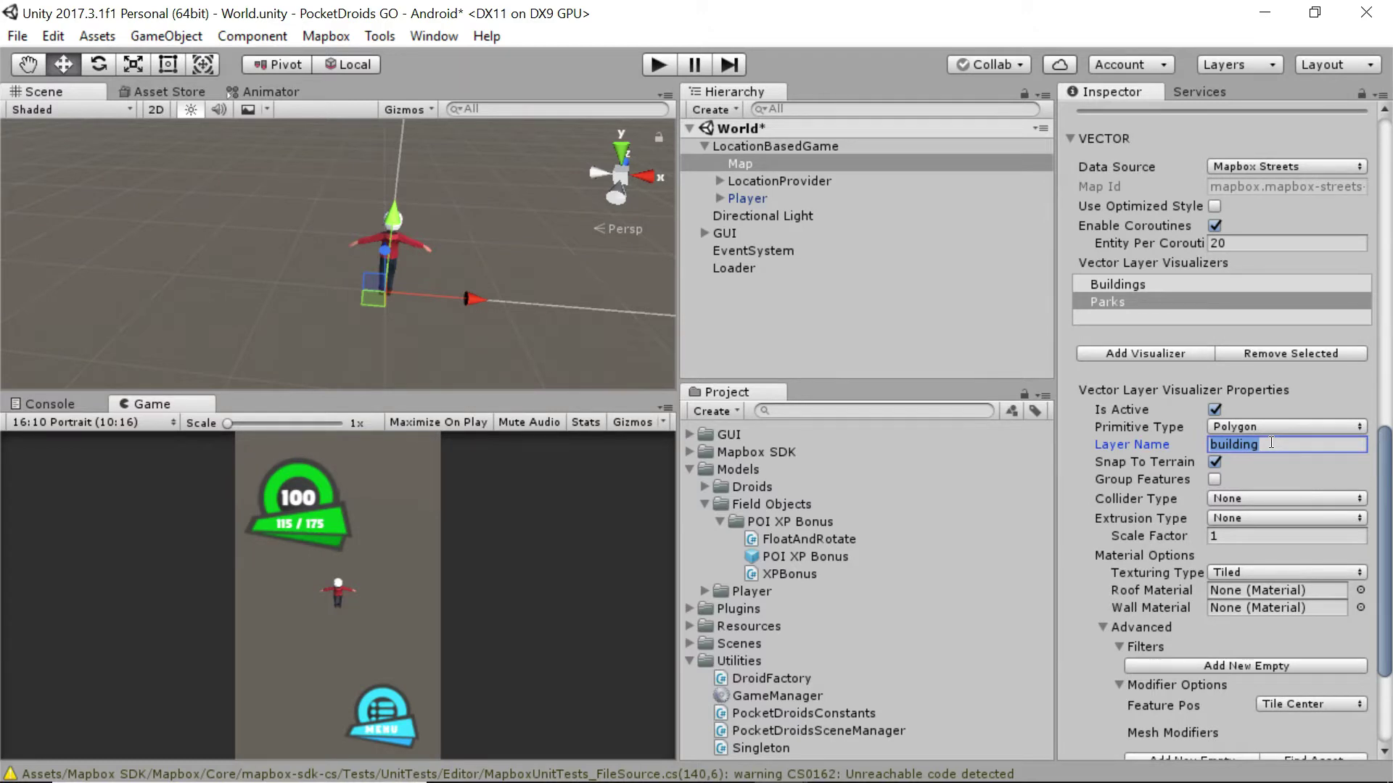
text(landuse)
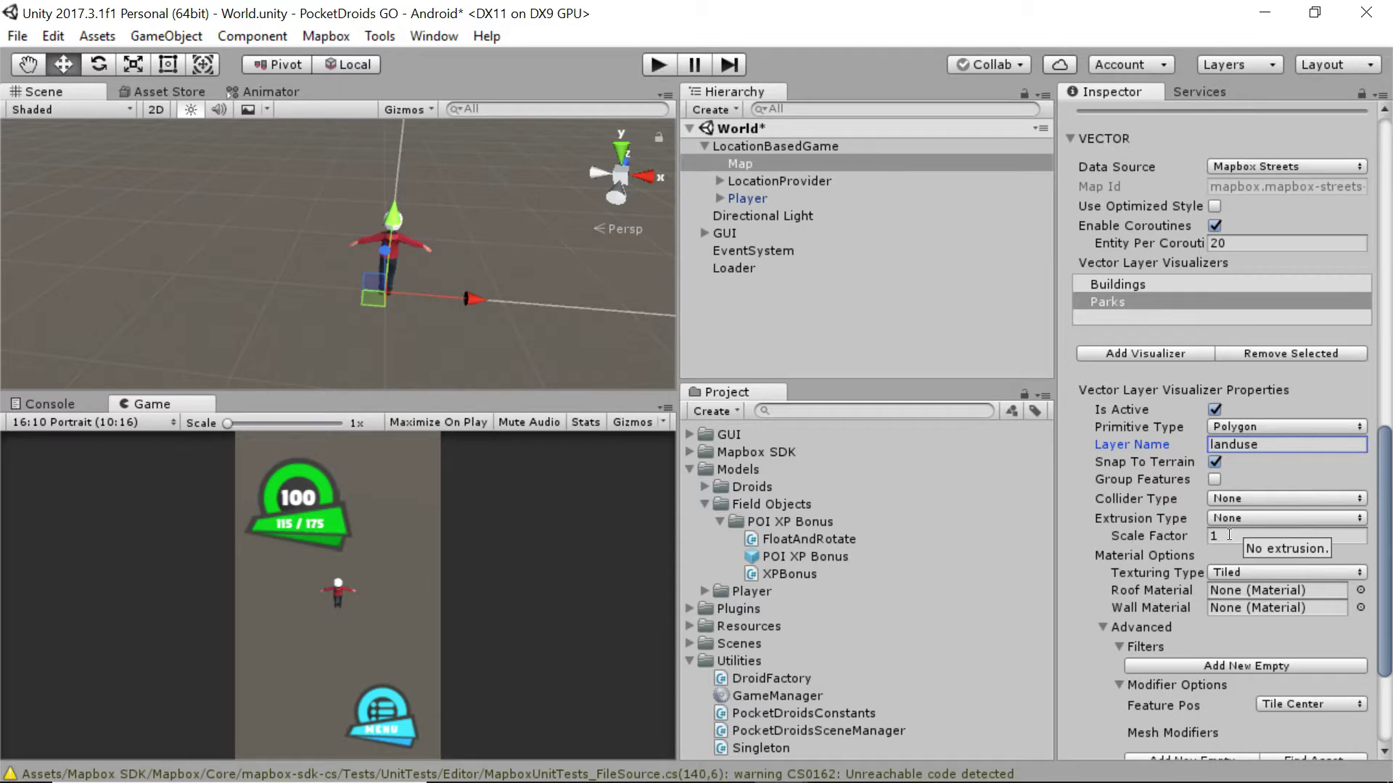
Add an empty filter to the Parks visualizer and widen the Inspector to show its fields.
scroll(1294, 511, down, 5)
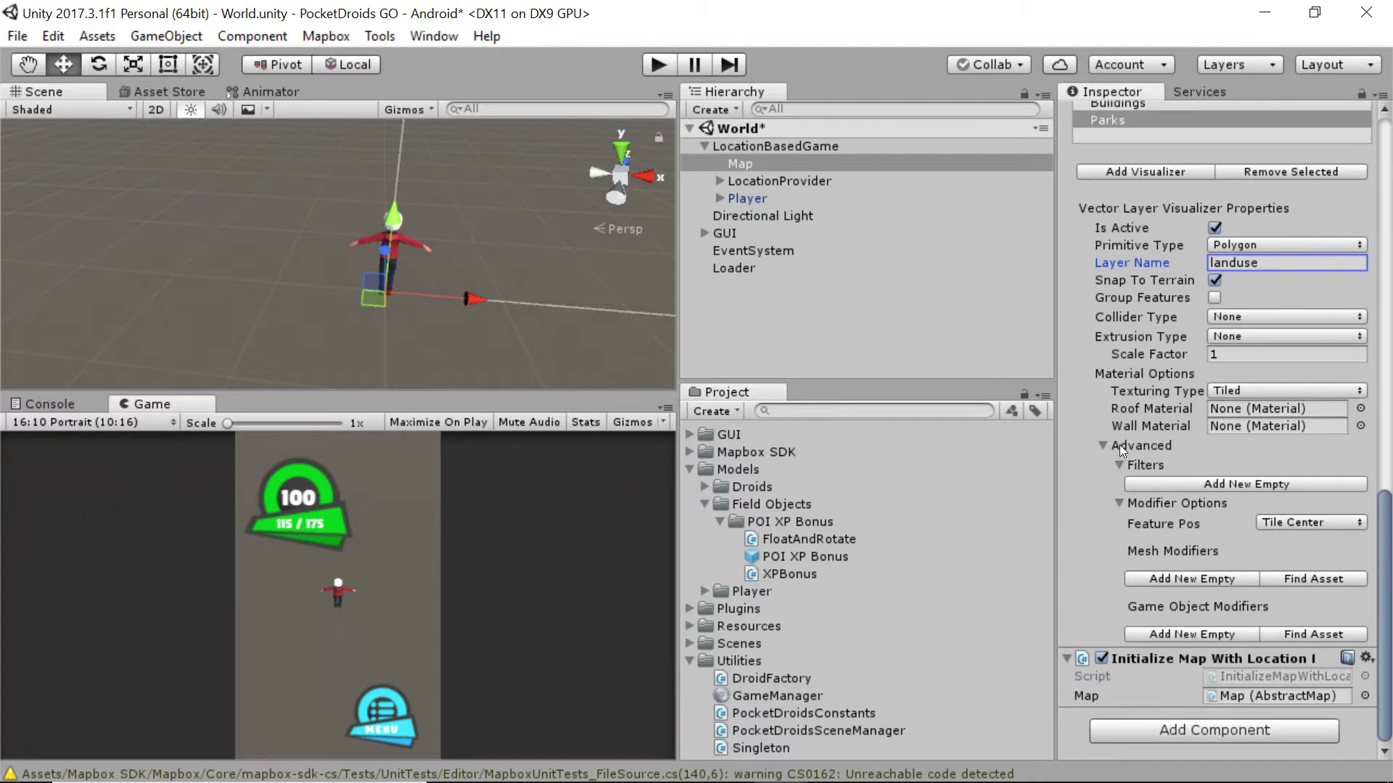
click(1197, 484)
drag(1056, 435, 754, 437)
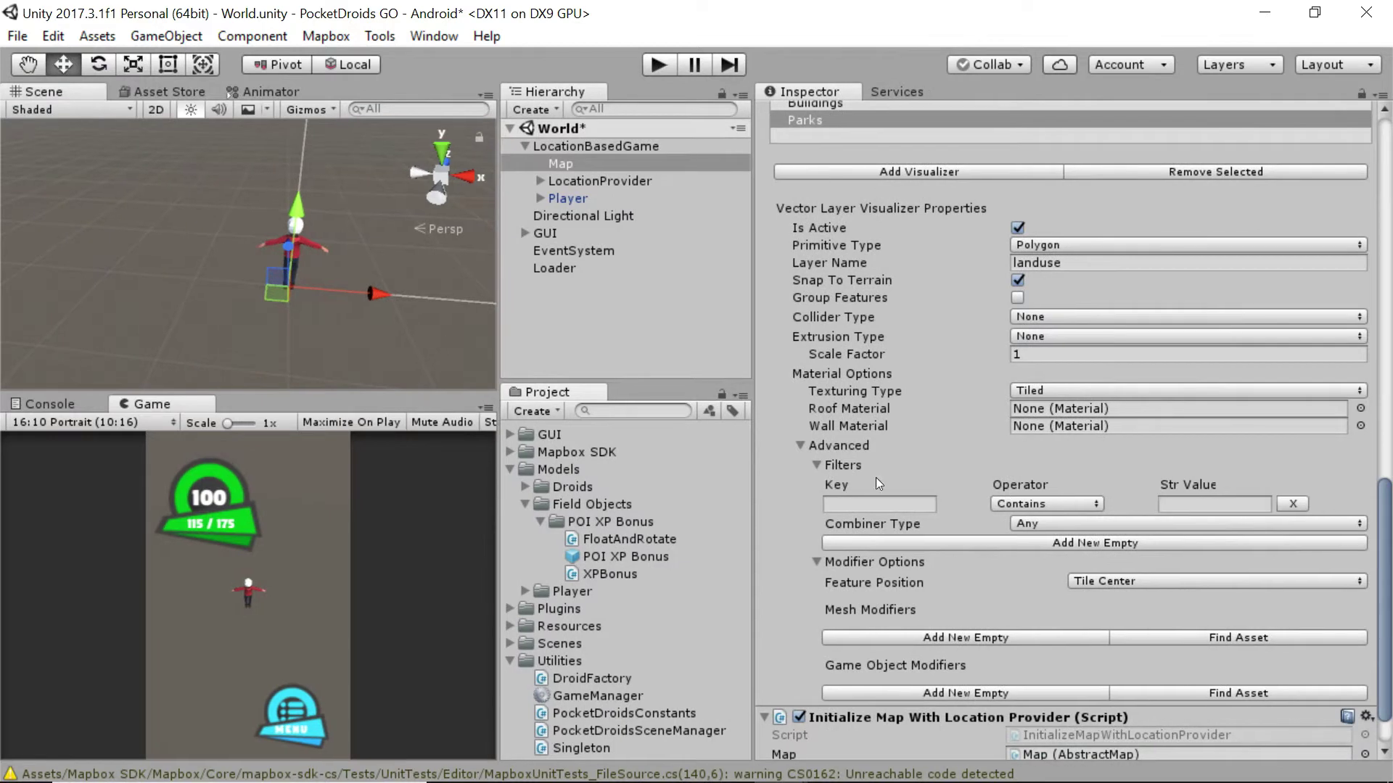
click(903, 505)
Create a Mapbox Prefab Modifier named Park XP Bonus in the POI XP Bonus folder and assign the POI XP Bonus prefab to it.
right_click(608, 521)
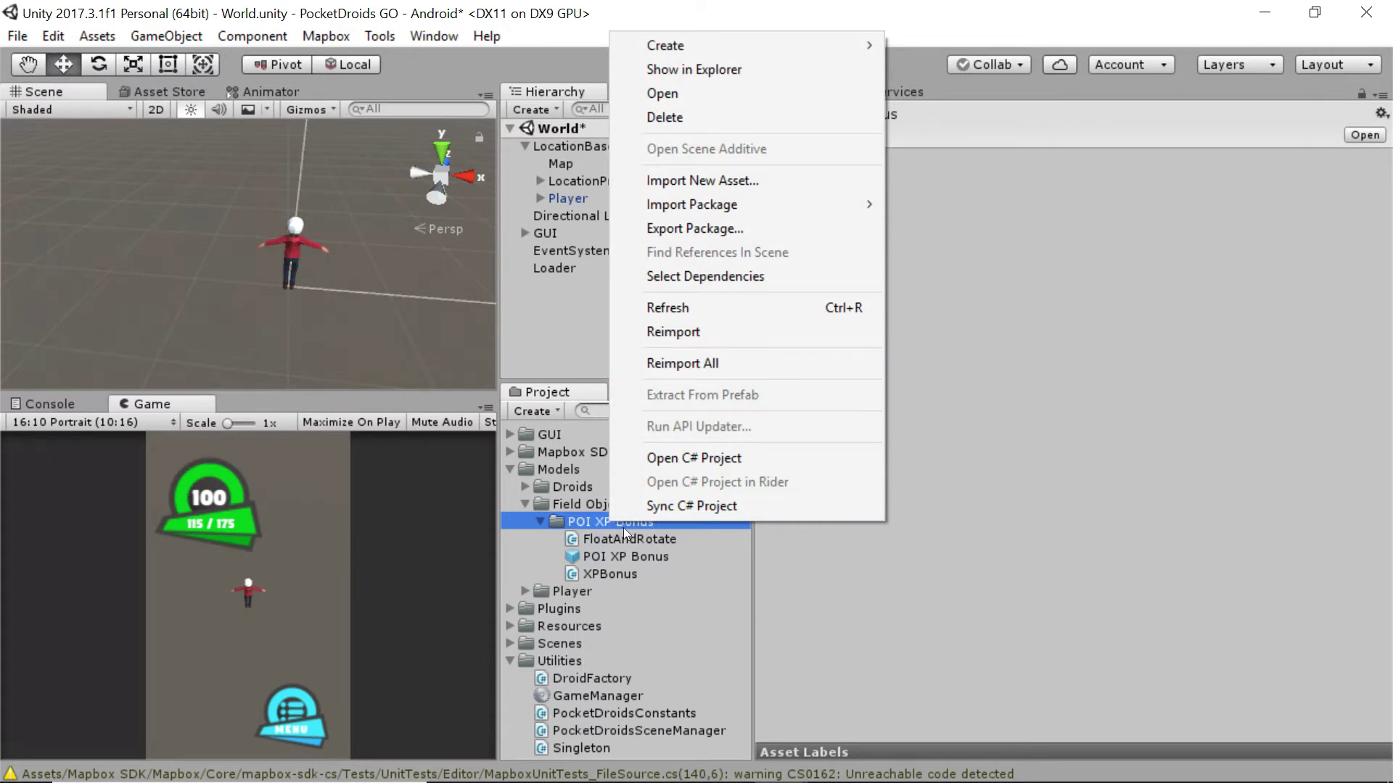
mouse_move(689, 48)
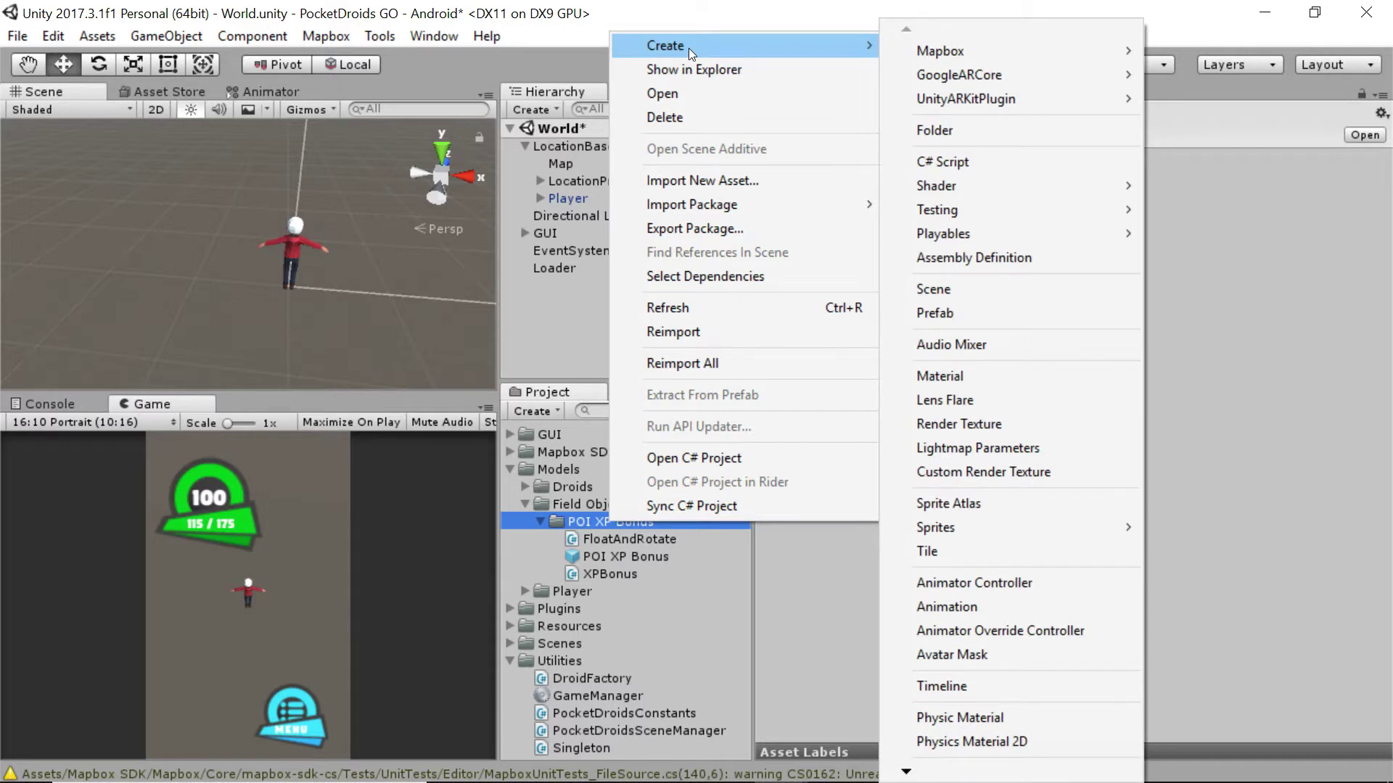
mouse_move(925, 49)
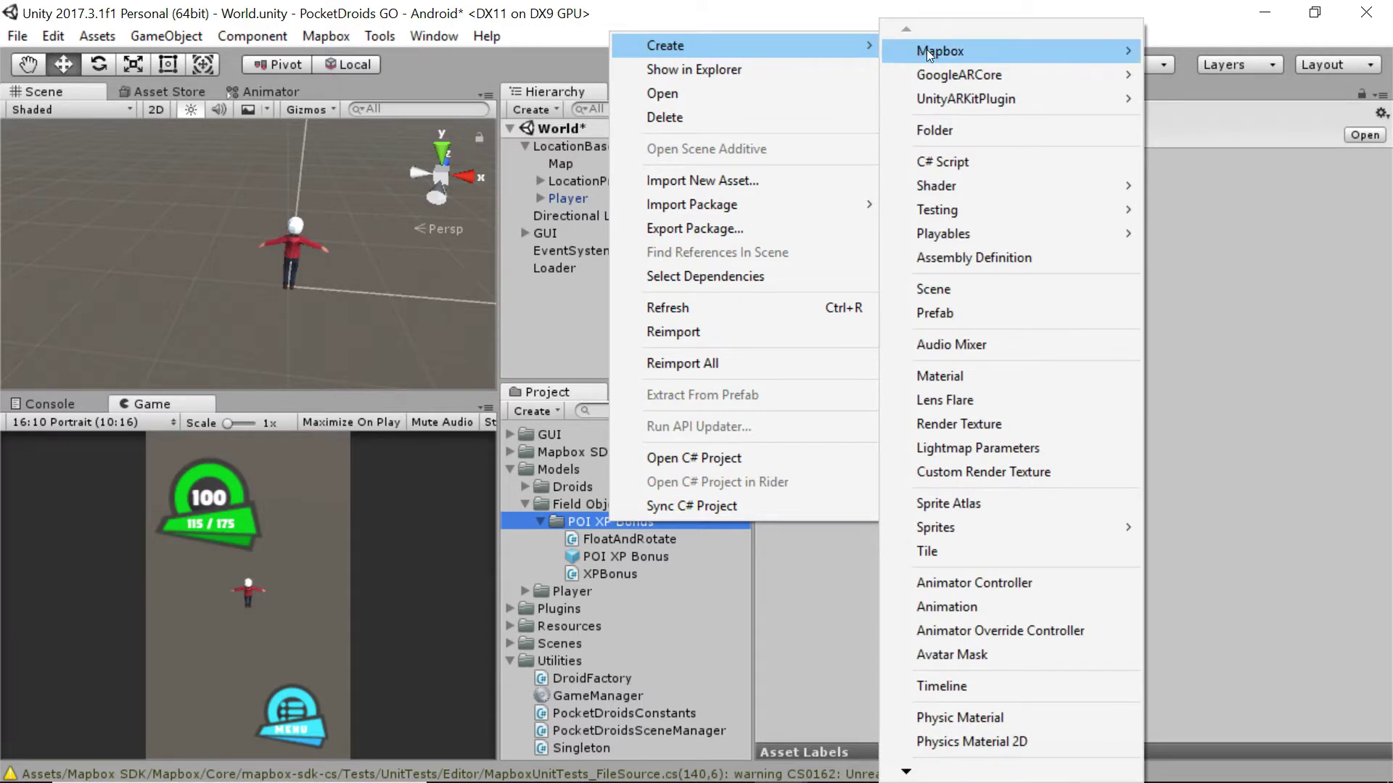
mouse_move(1170, 49)
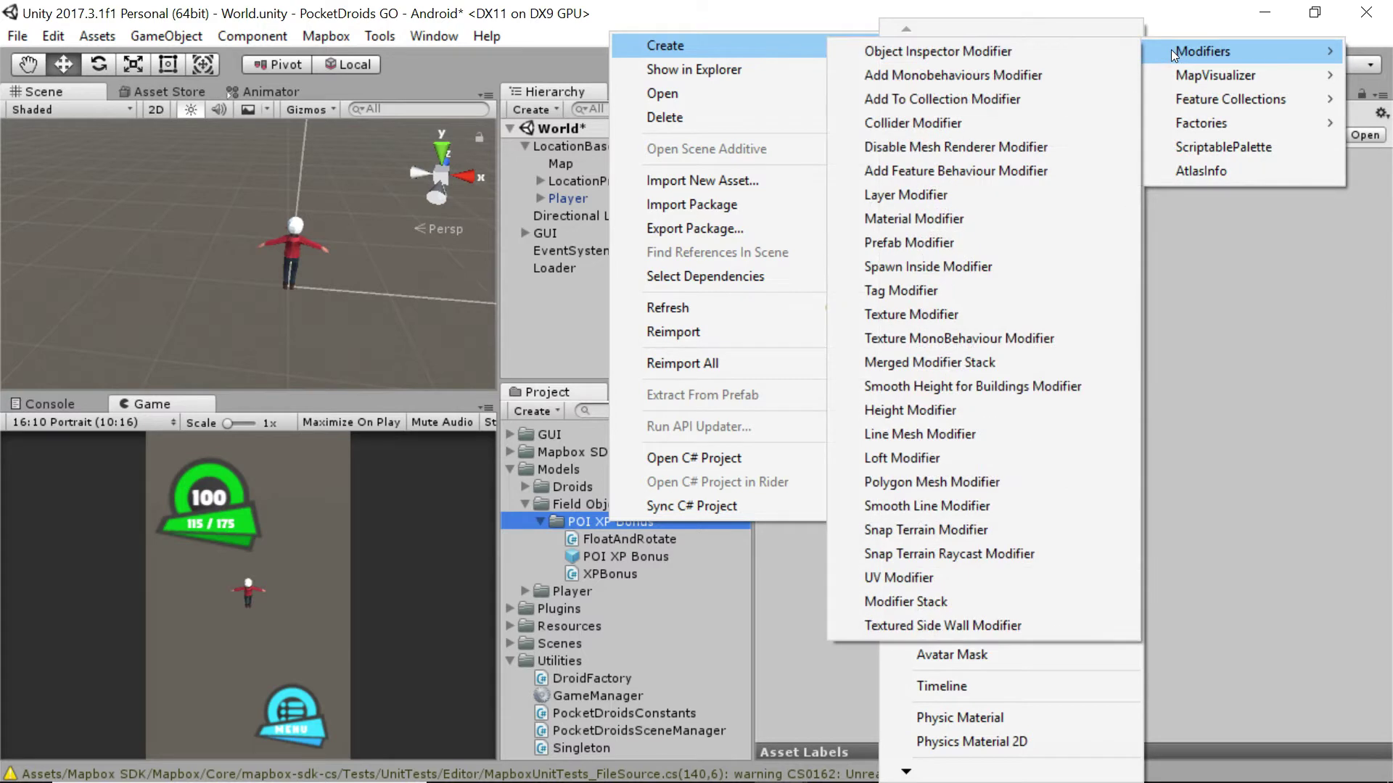
click(977, 239)
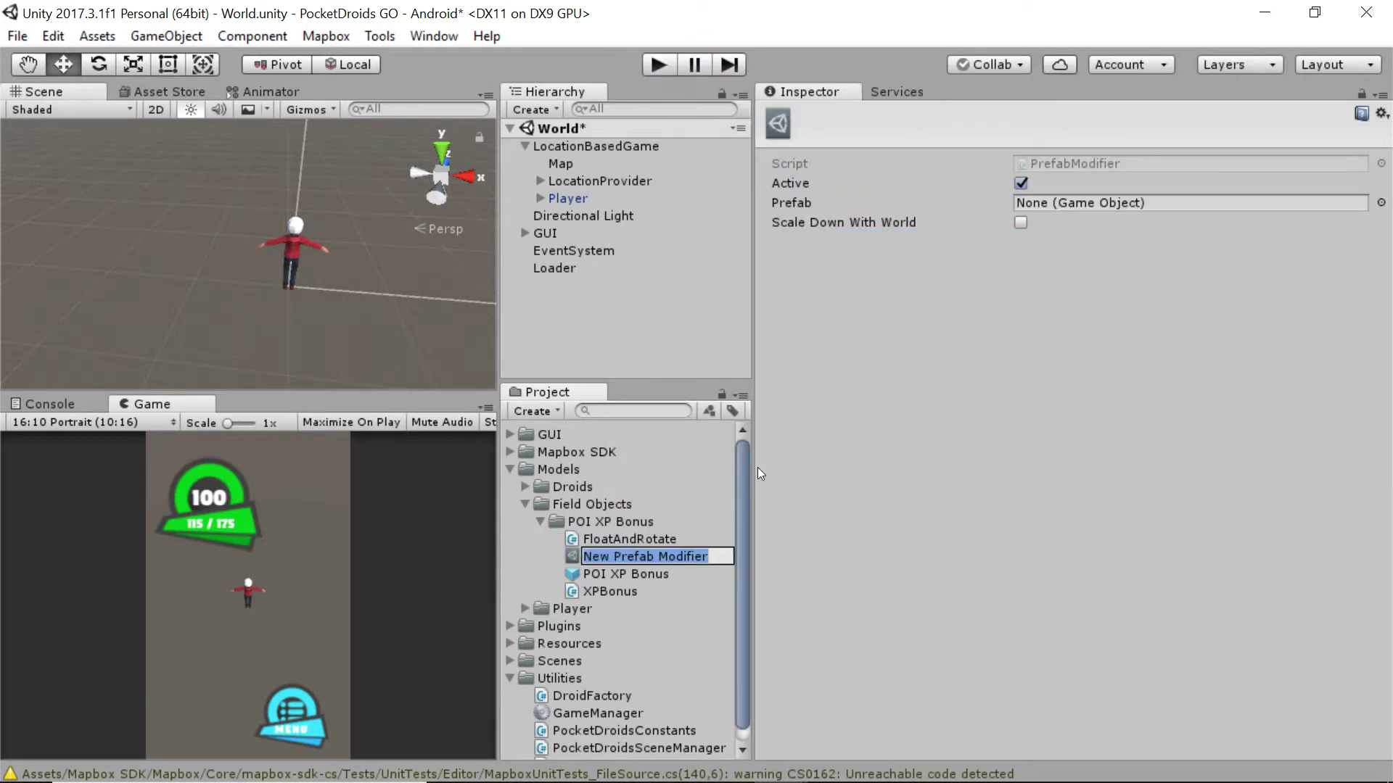
text(Park )
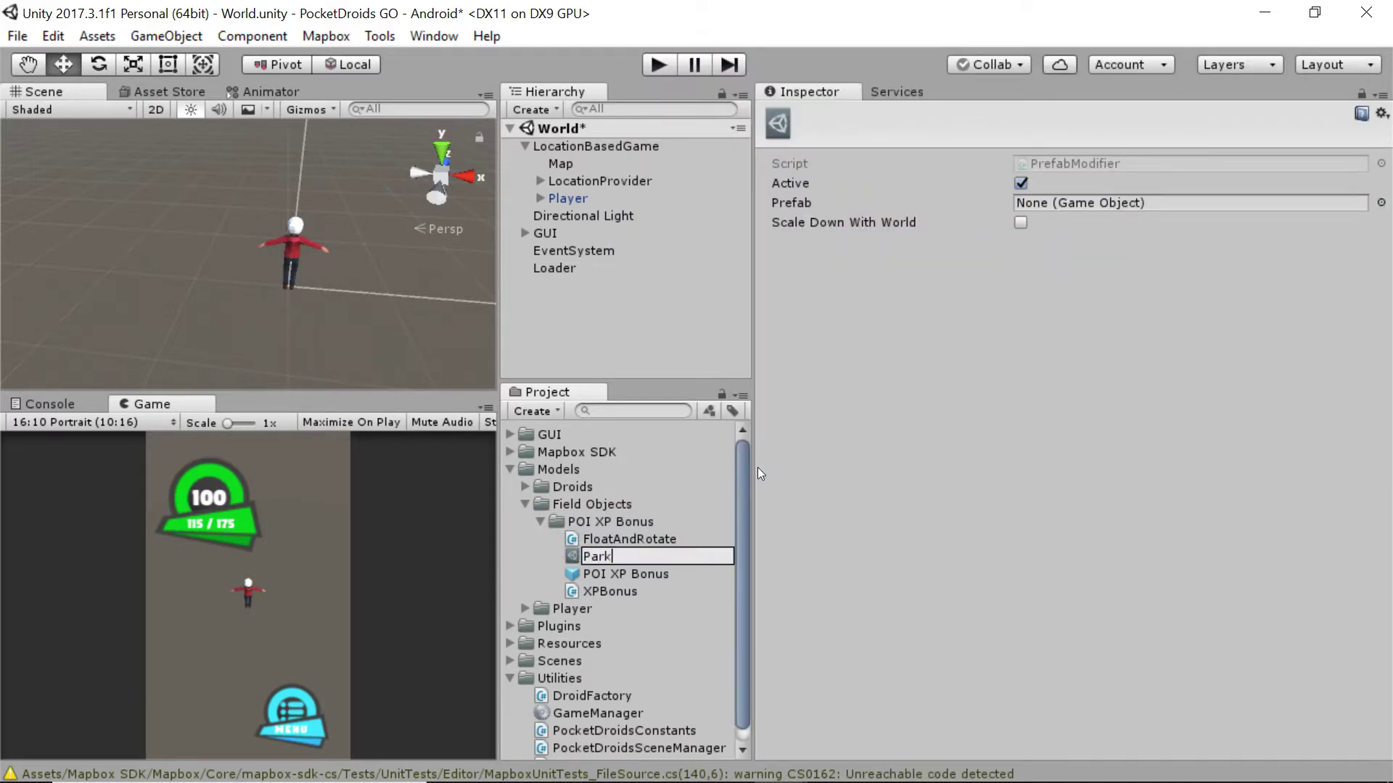
text(XP Bonus)
key(Return)
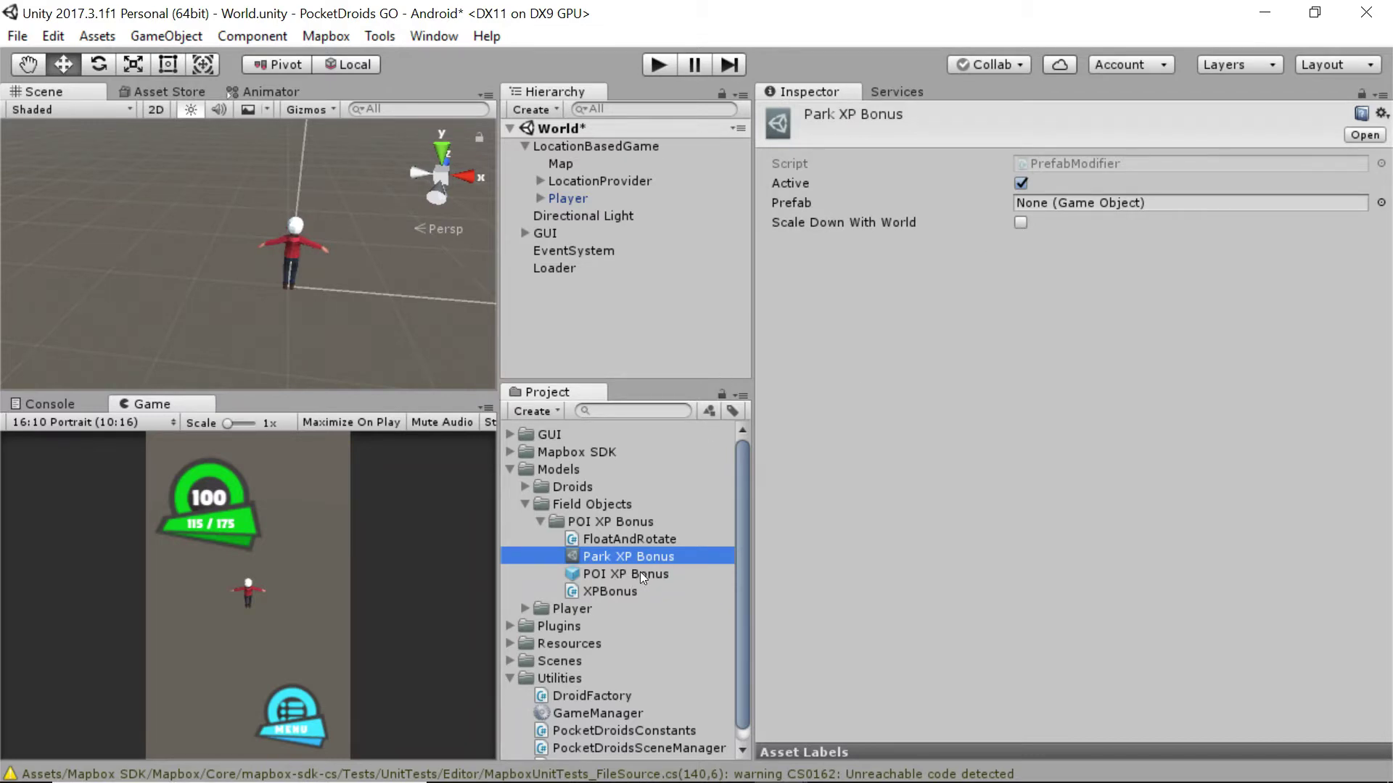
drag(634, 574, 1082, 203)
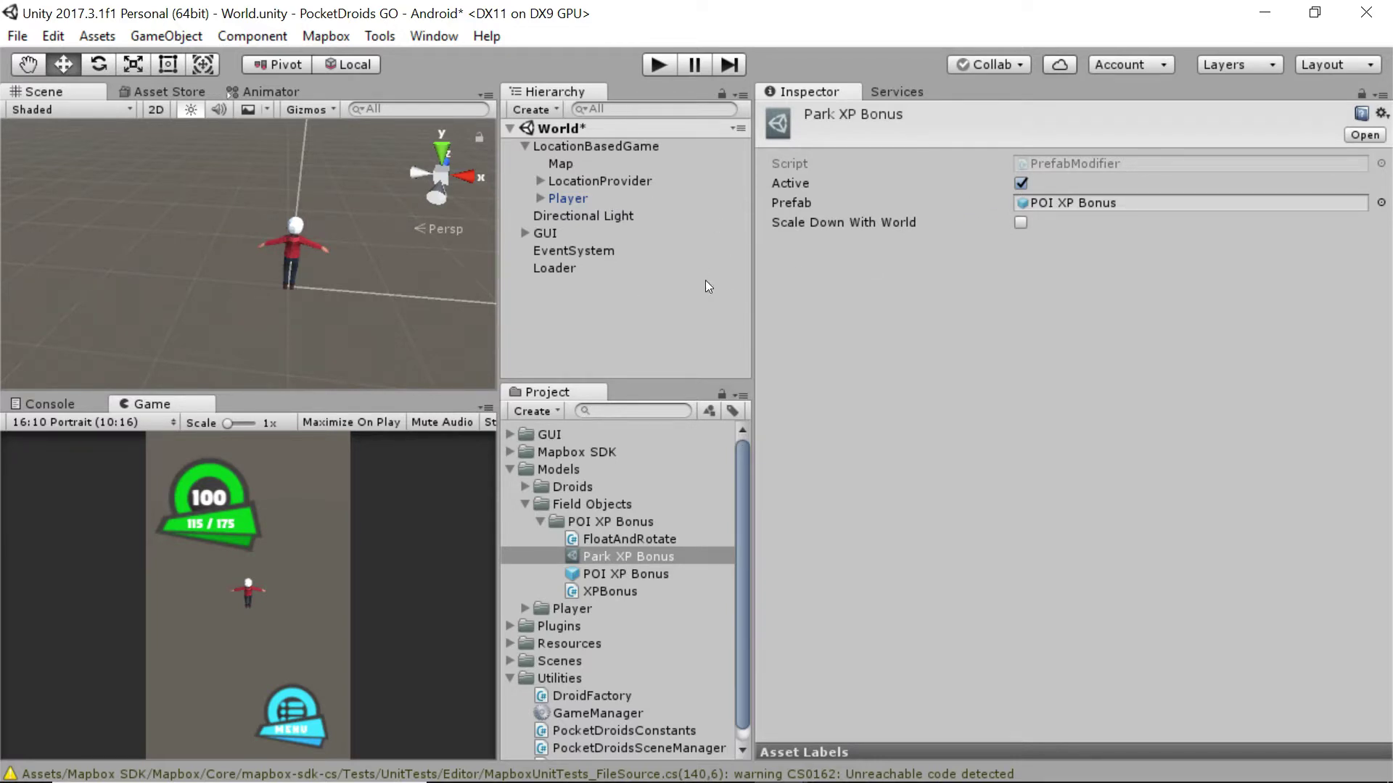
In the Map's Parks visualizer, remove the empty filter and add Park XP Bonus as a game object modifier.
click(576, 161)
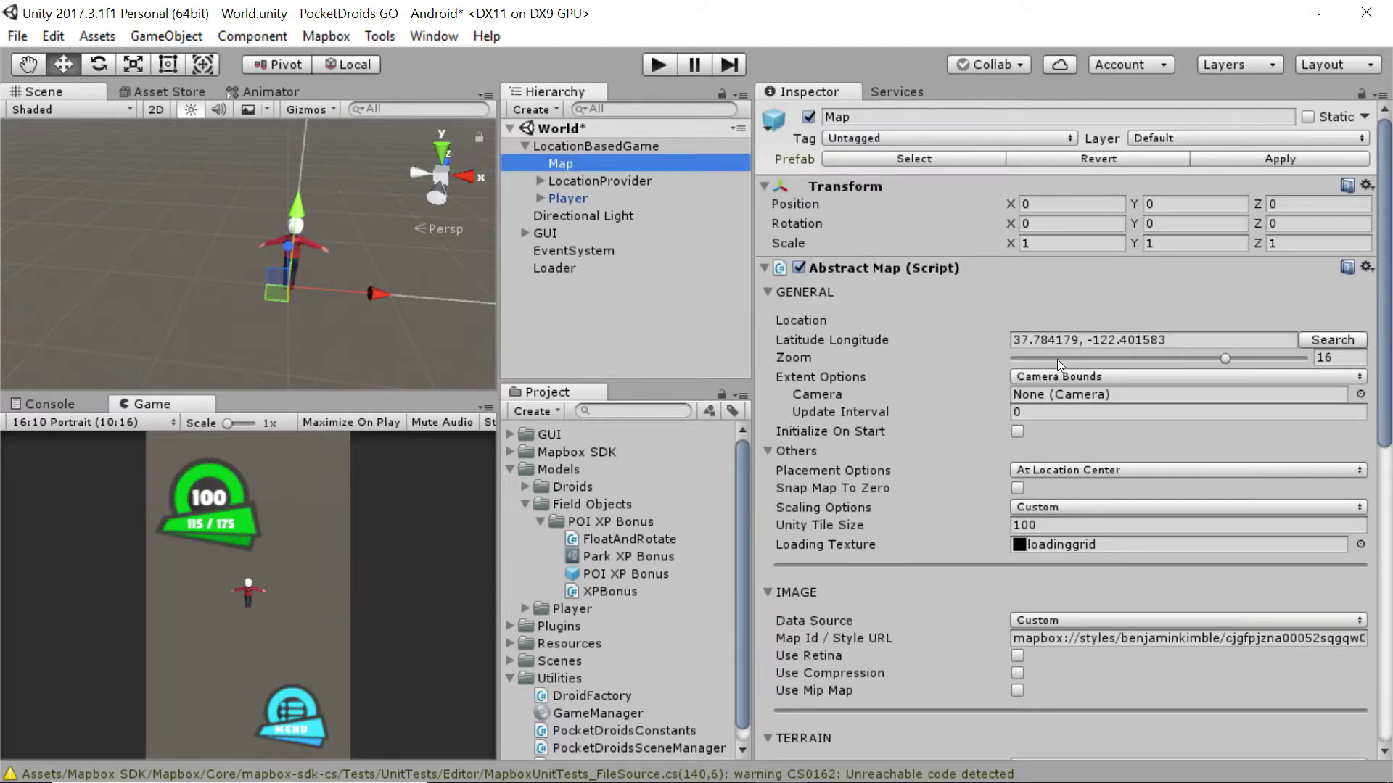
scroll(1158, 422, down, 10)
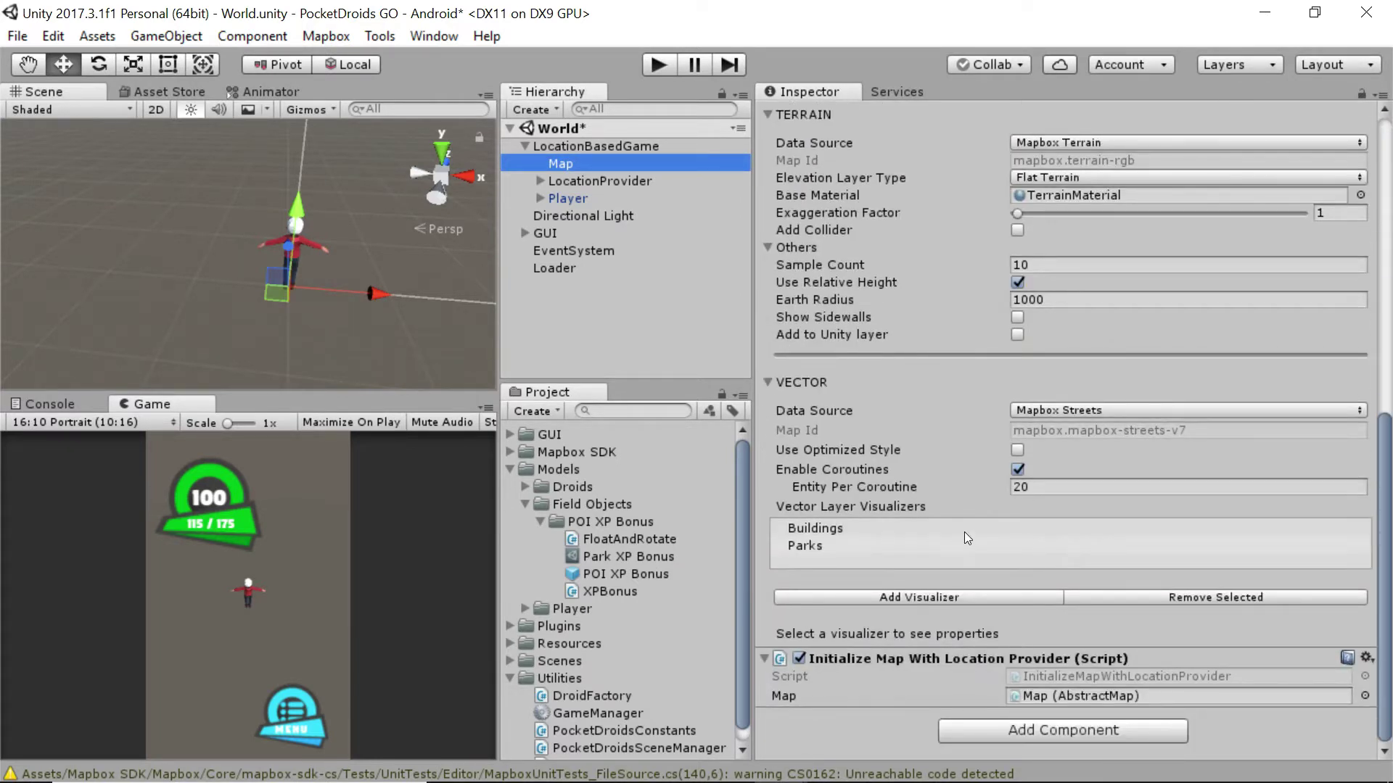
click(815, 546)
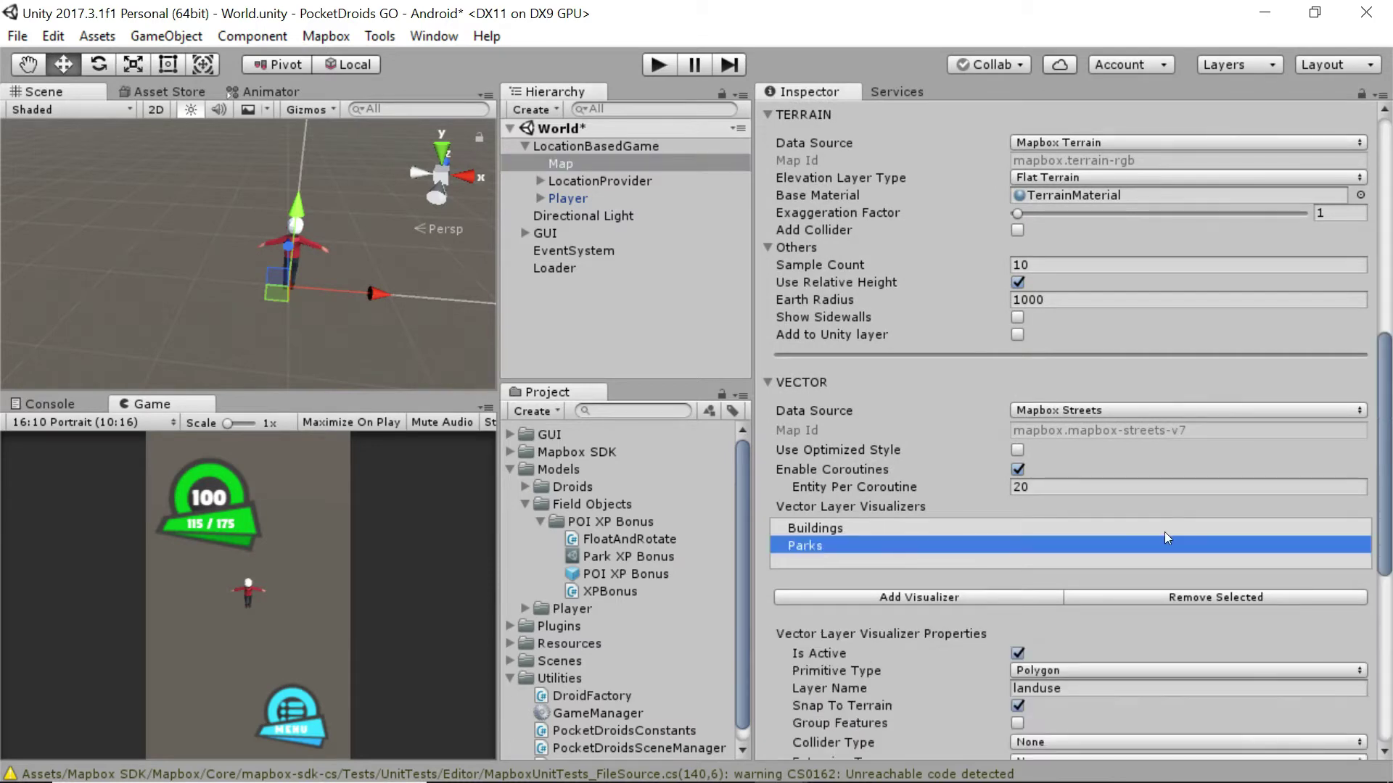
scroll(1183, 525, down, 10)
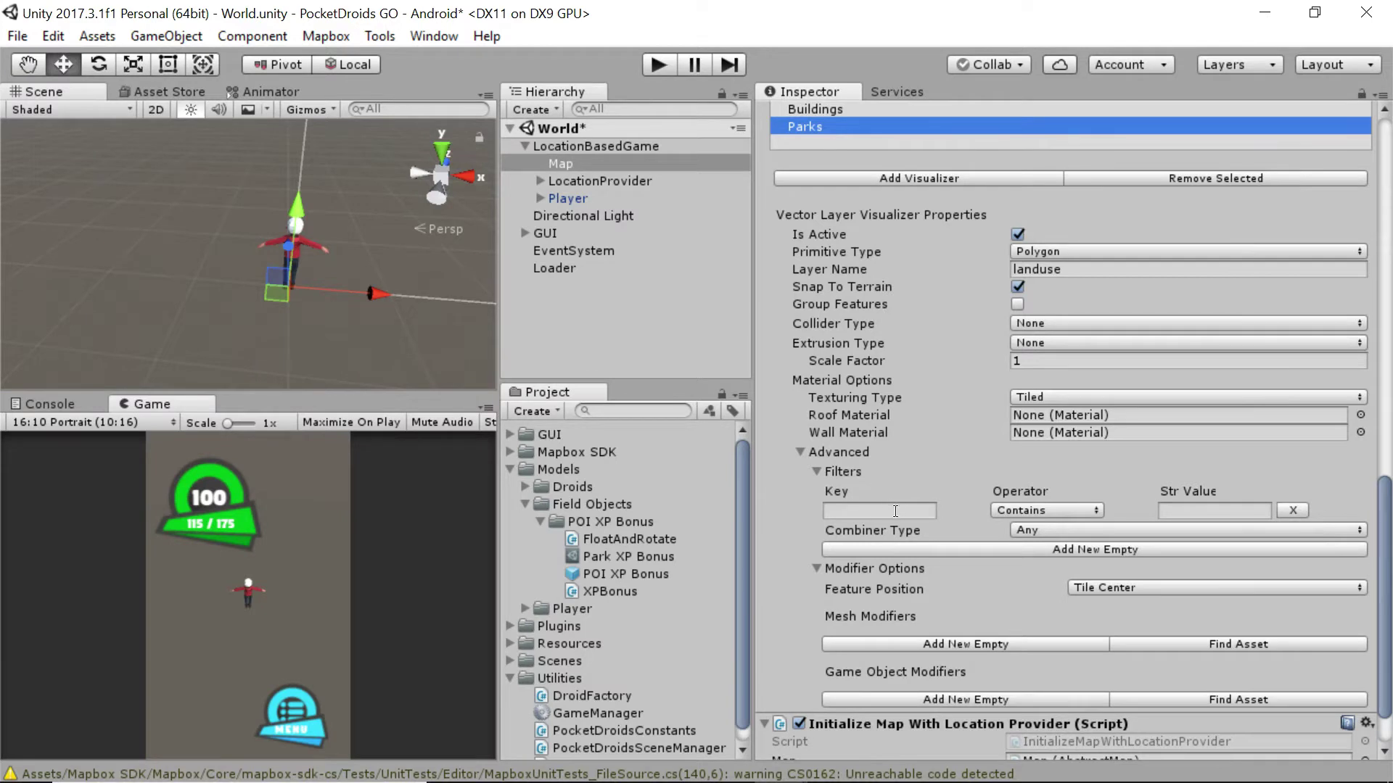
click(1292, 511)
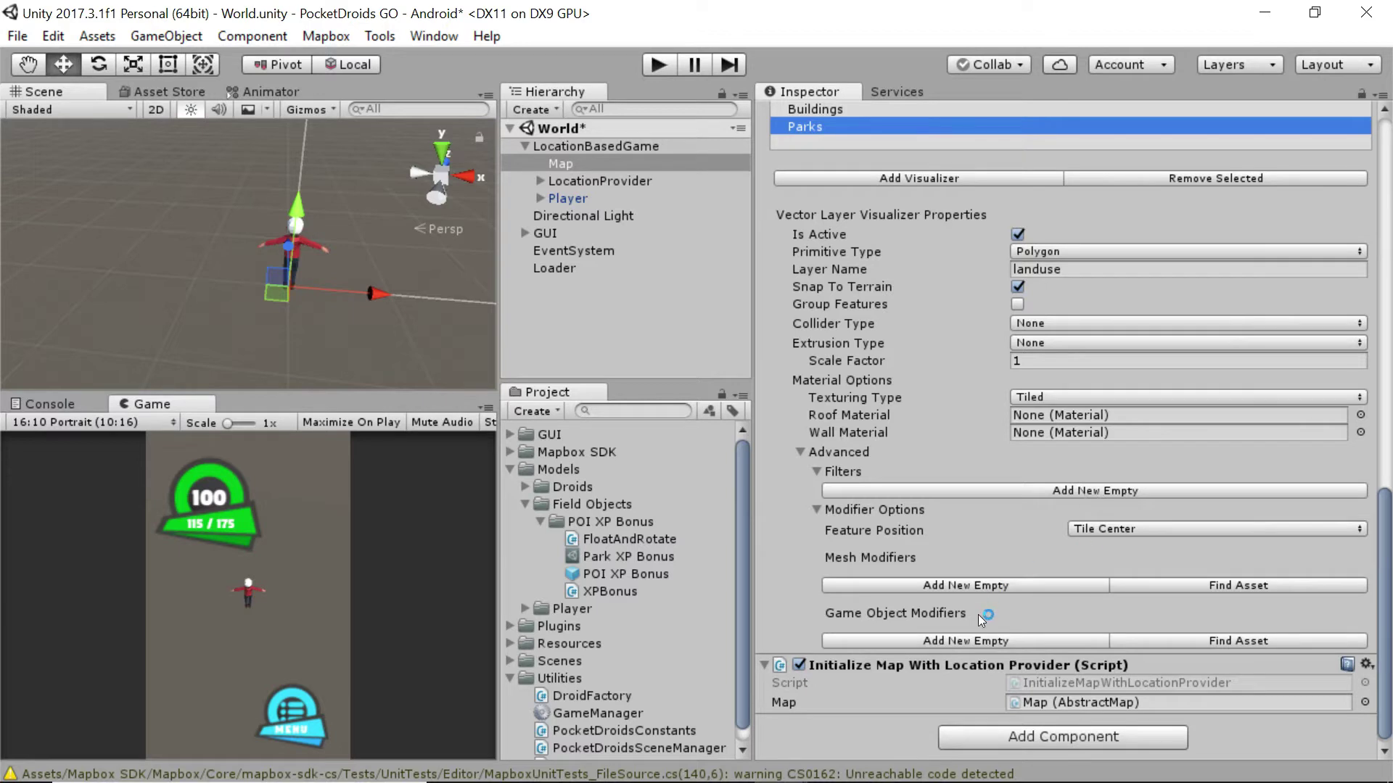
scroll(972, 615, down, 1)
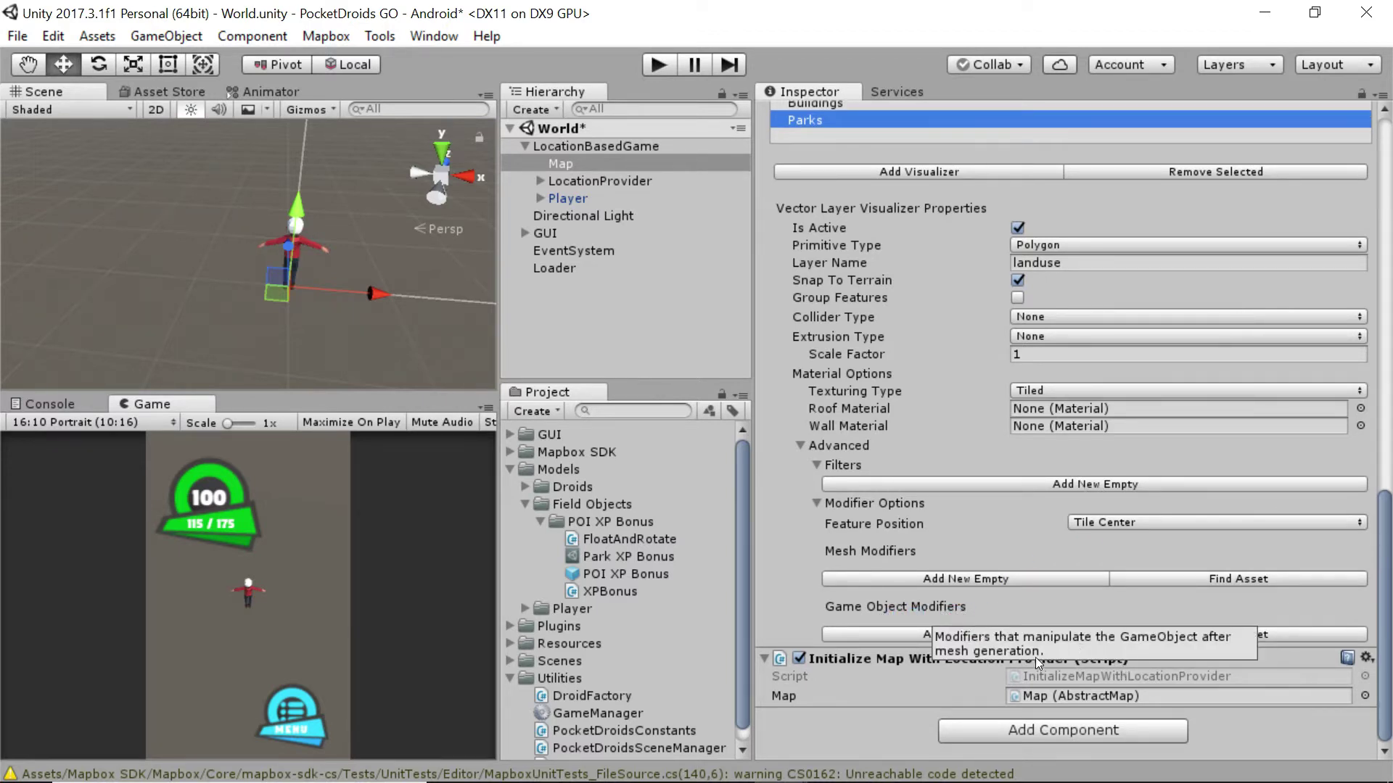
click(1014, 633)
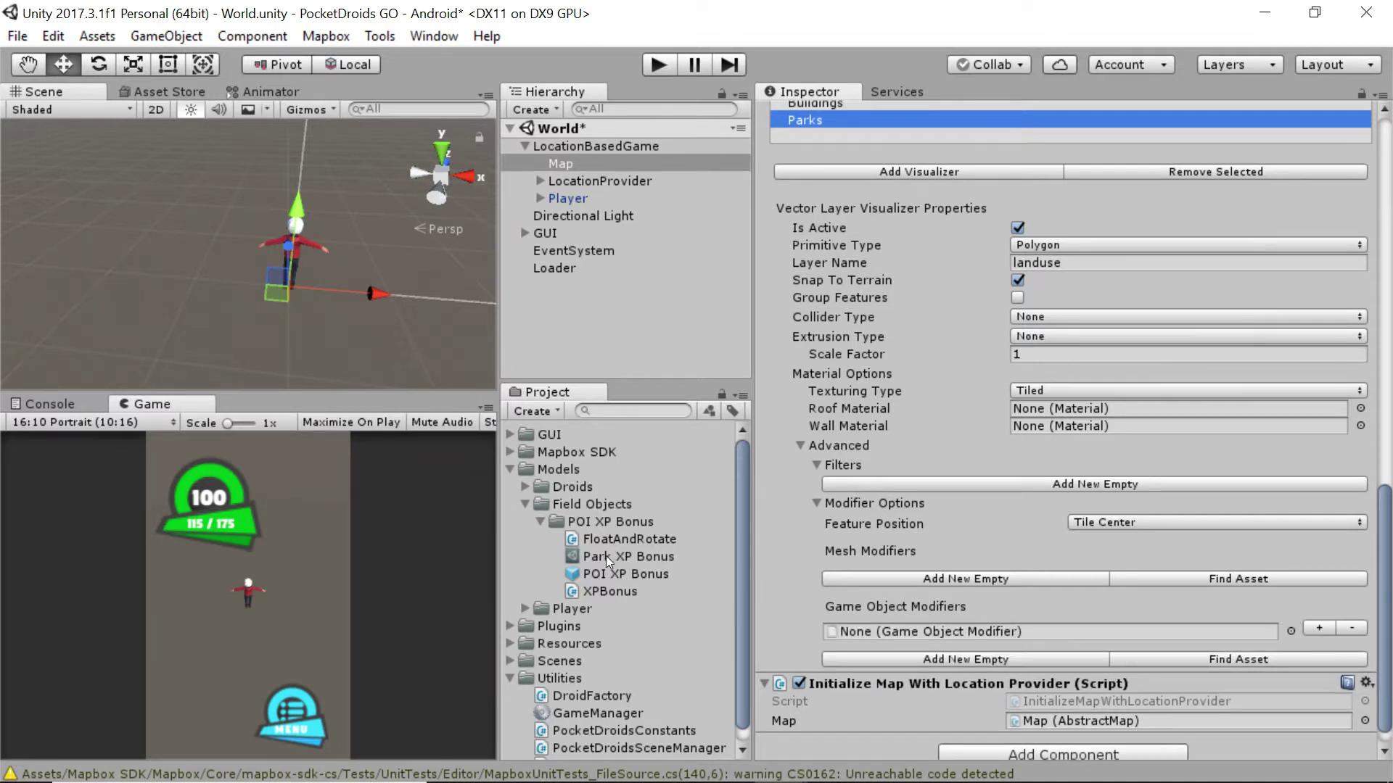
drag(606, 555, 944, 632)
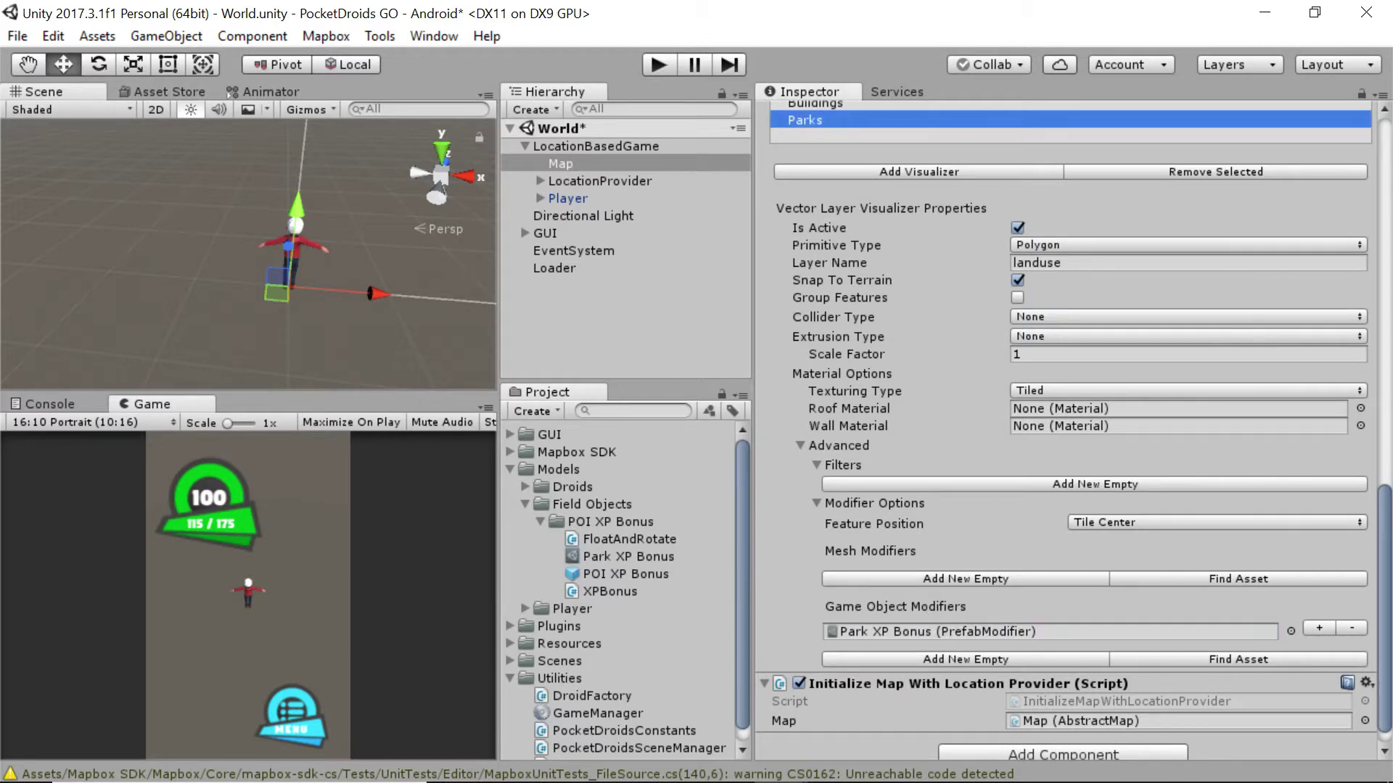
Look through the available game object modifiers for the Parks visualizer, leaving Park XP Bonus assigned.
click(1291, 630)
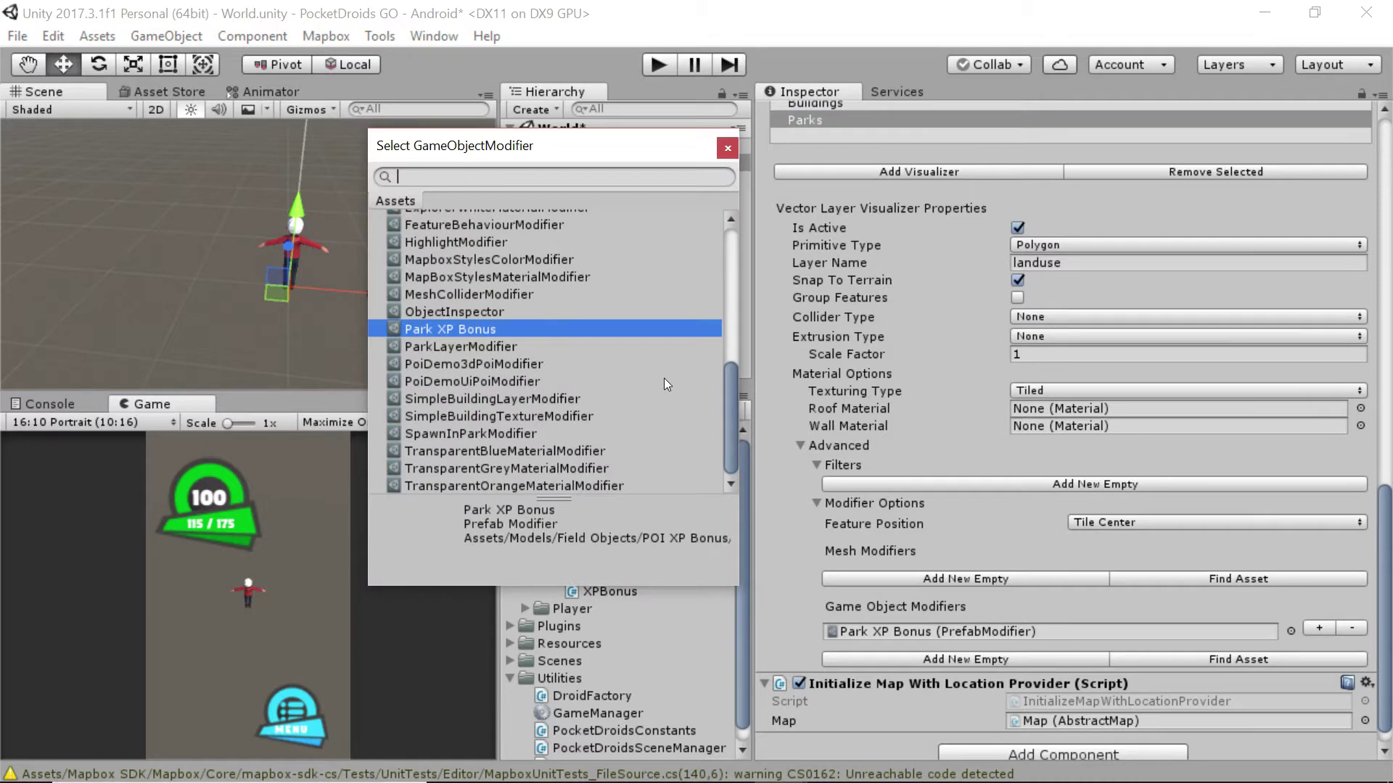
scroll(651, 381, up, 10)
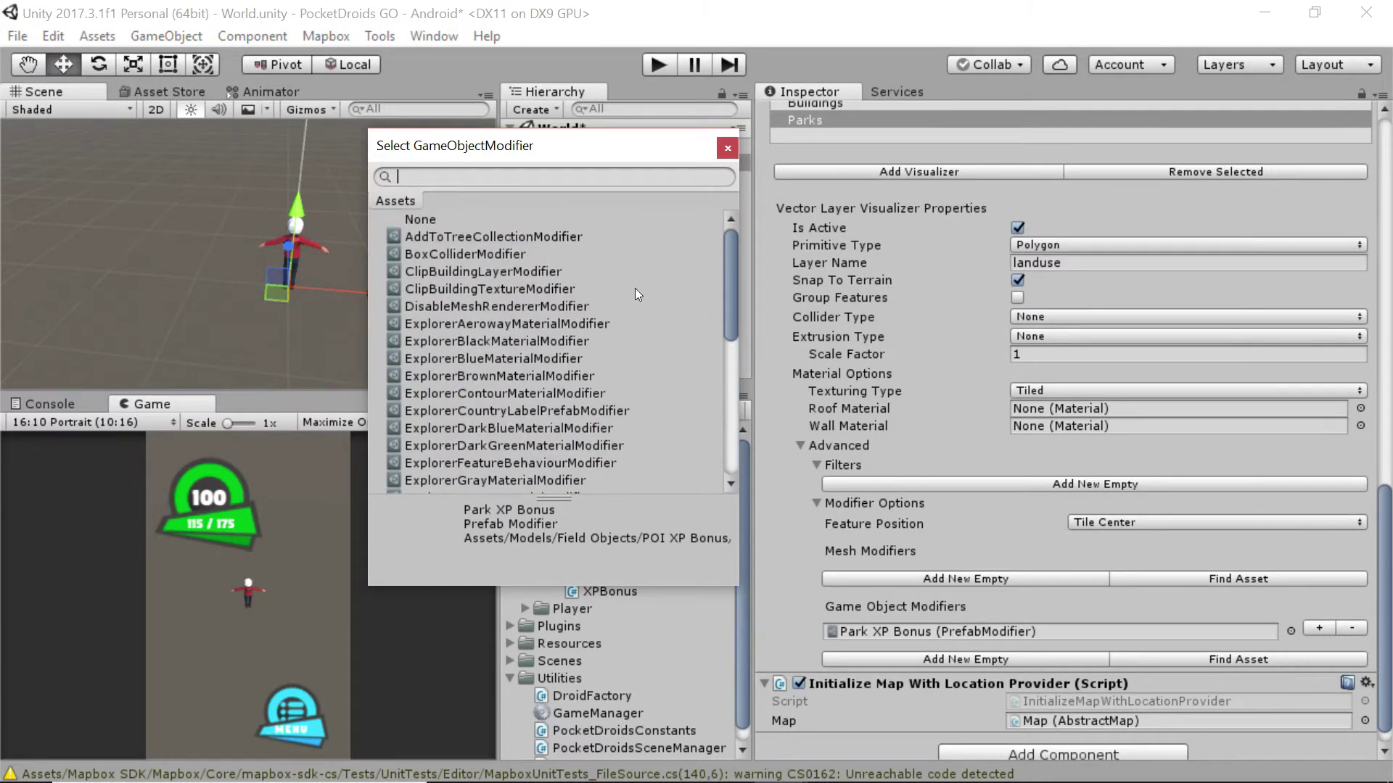
scroll(634, 289, down, 10)
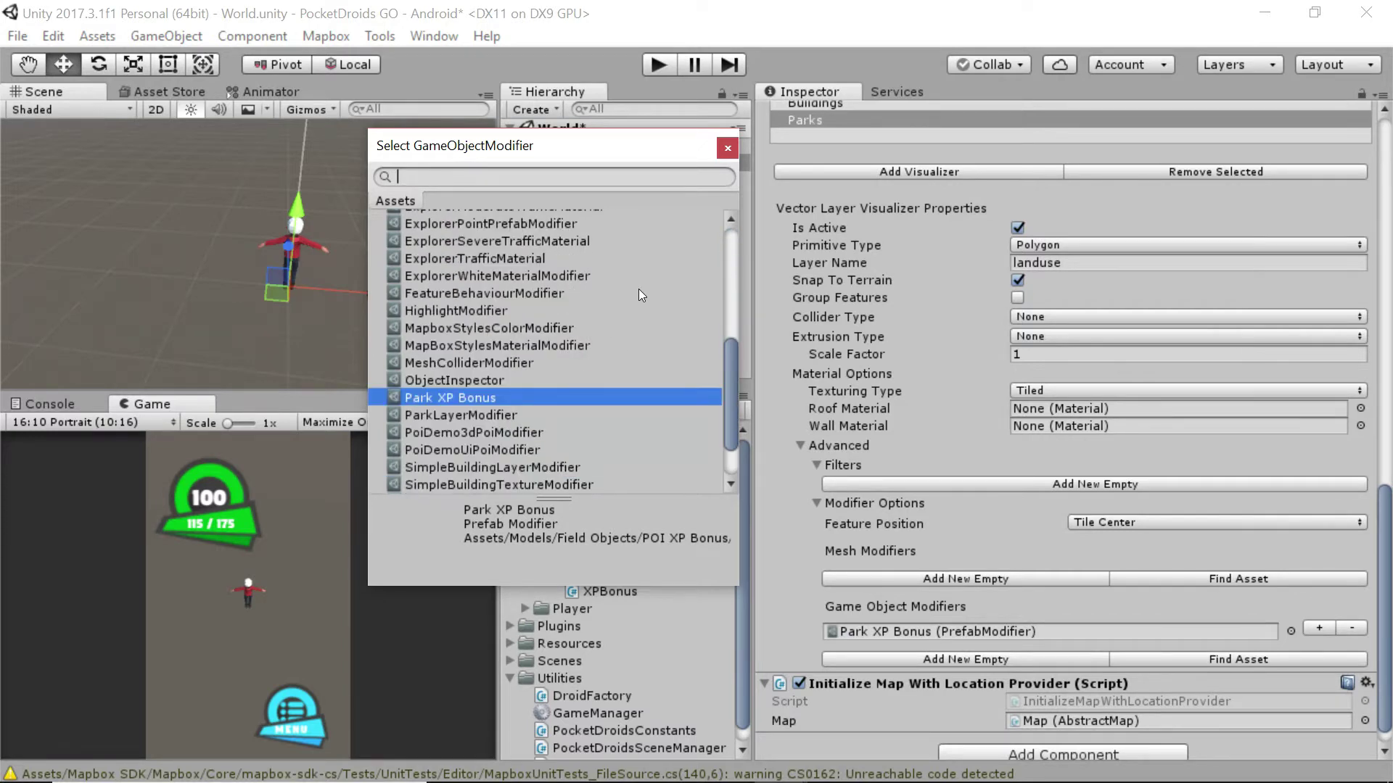
scroll(639, 294, down, 2)
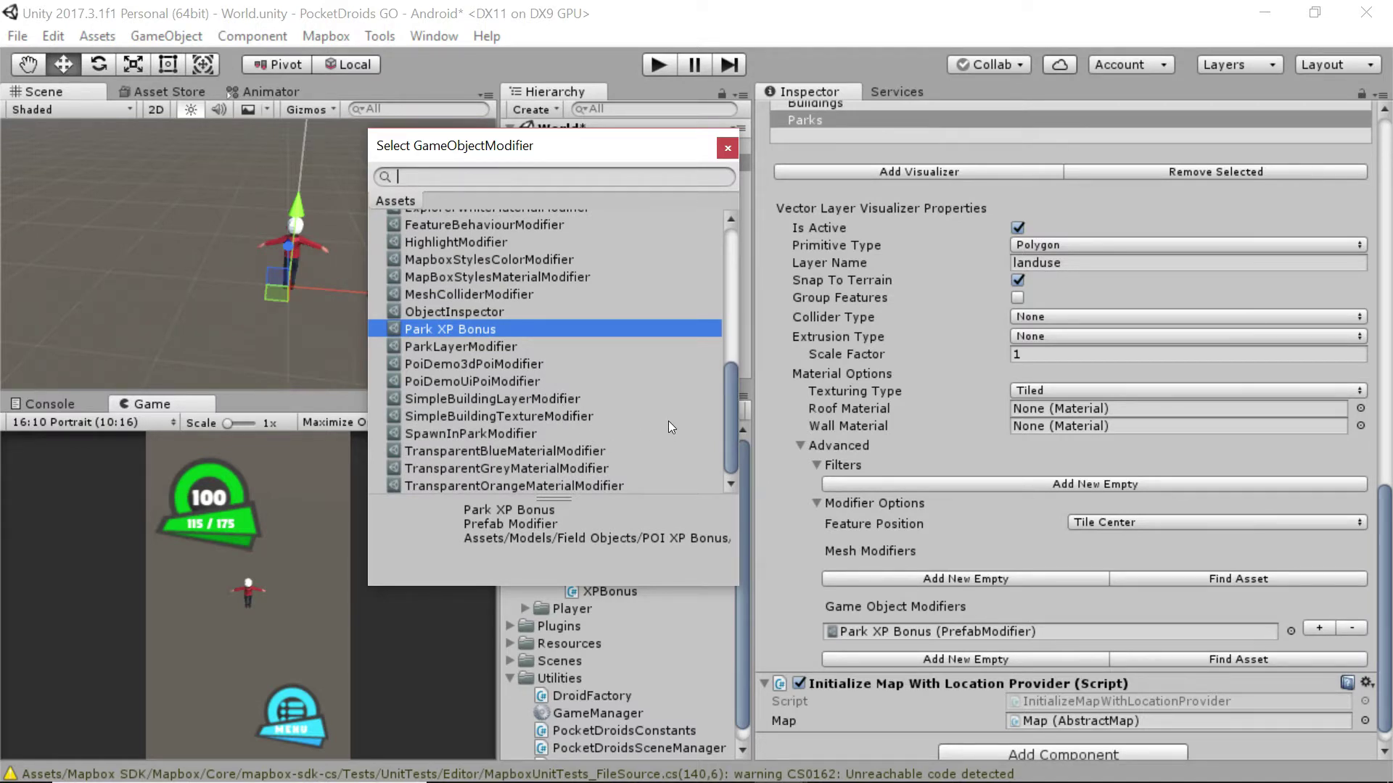
click(730, 146)
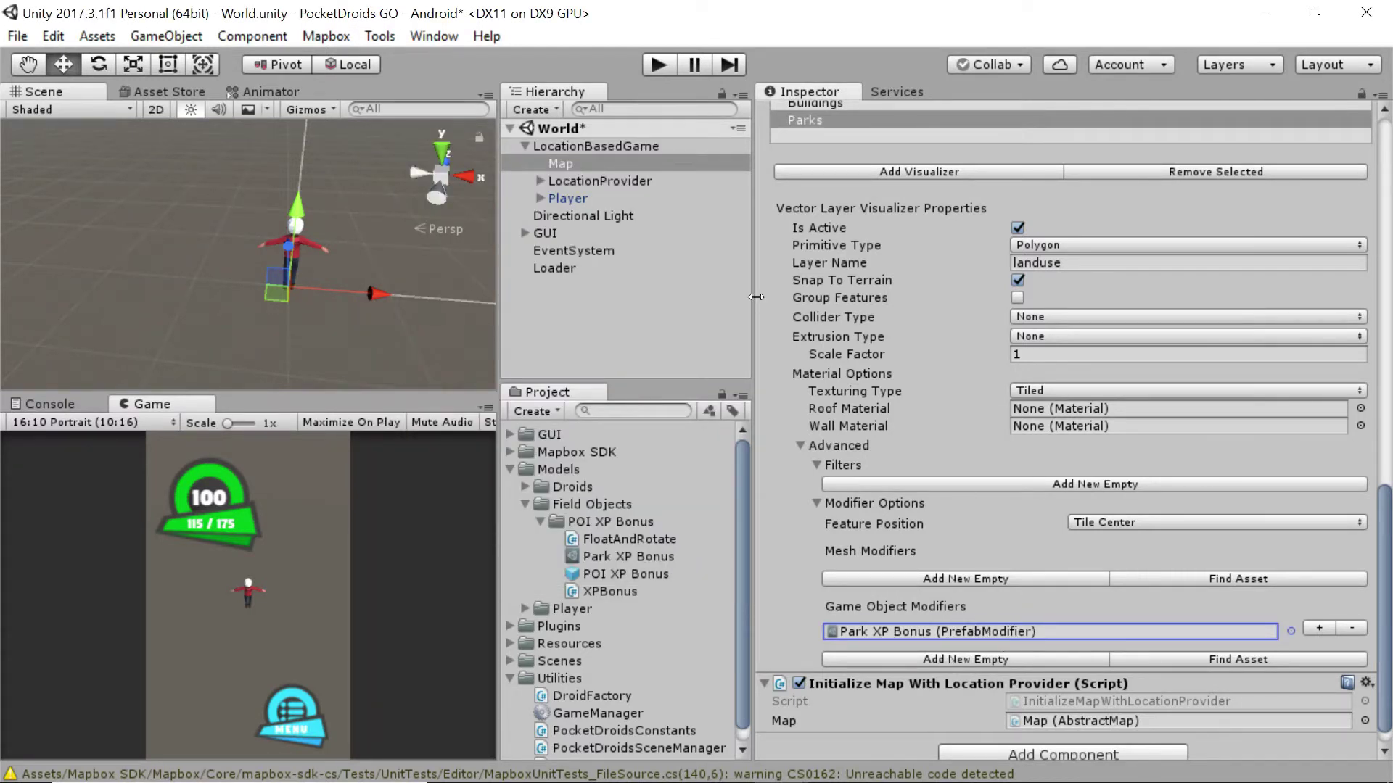
Enlarge the Scene and Game views and run the game to test the Parks layer.
drag(498, 325, 828, 324)
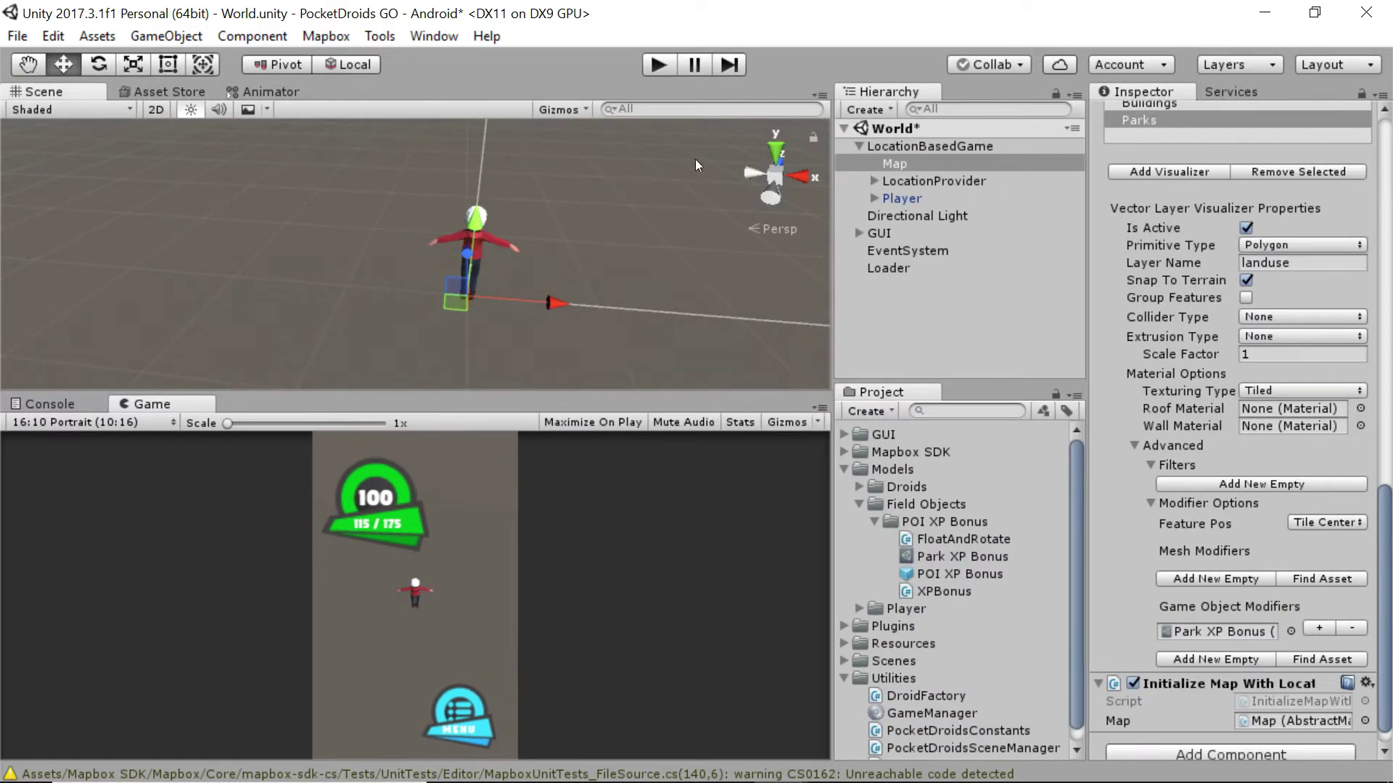
click(659, 65)
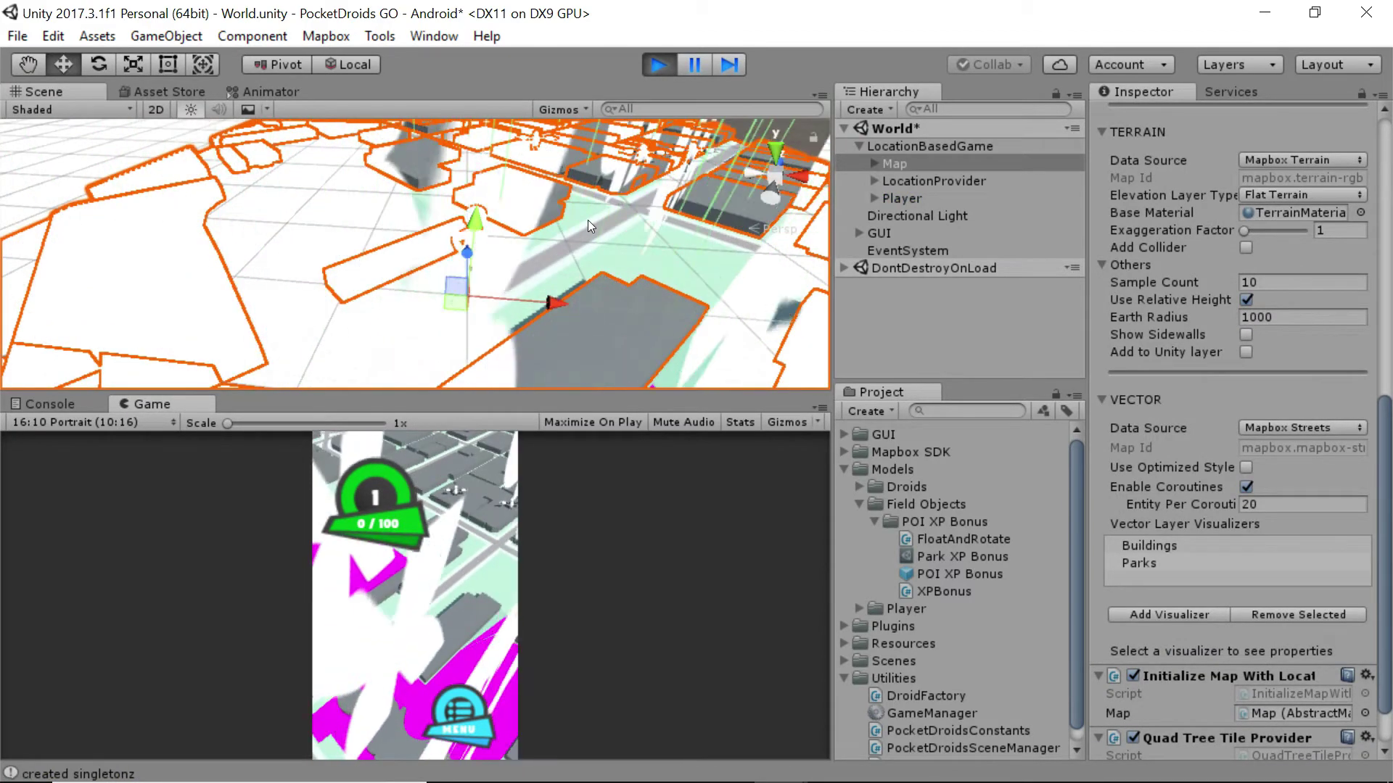
Enlarge the Scene view, examine the spawned XP bonuses across the whole map, and stop the game.
drag(504, 390, 491, 521)
scroll(555, 317, down, 8)
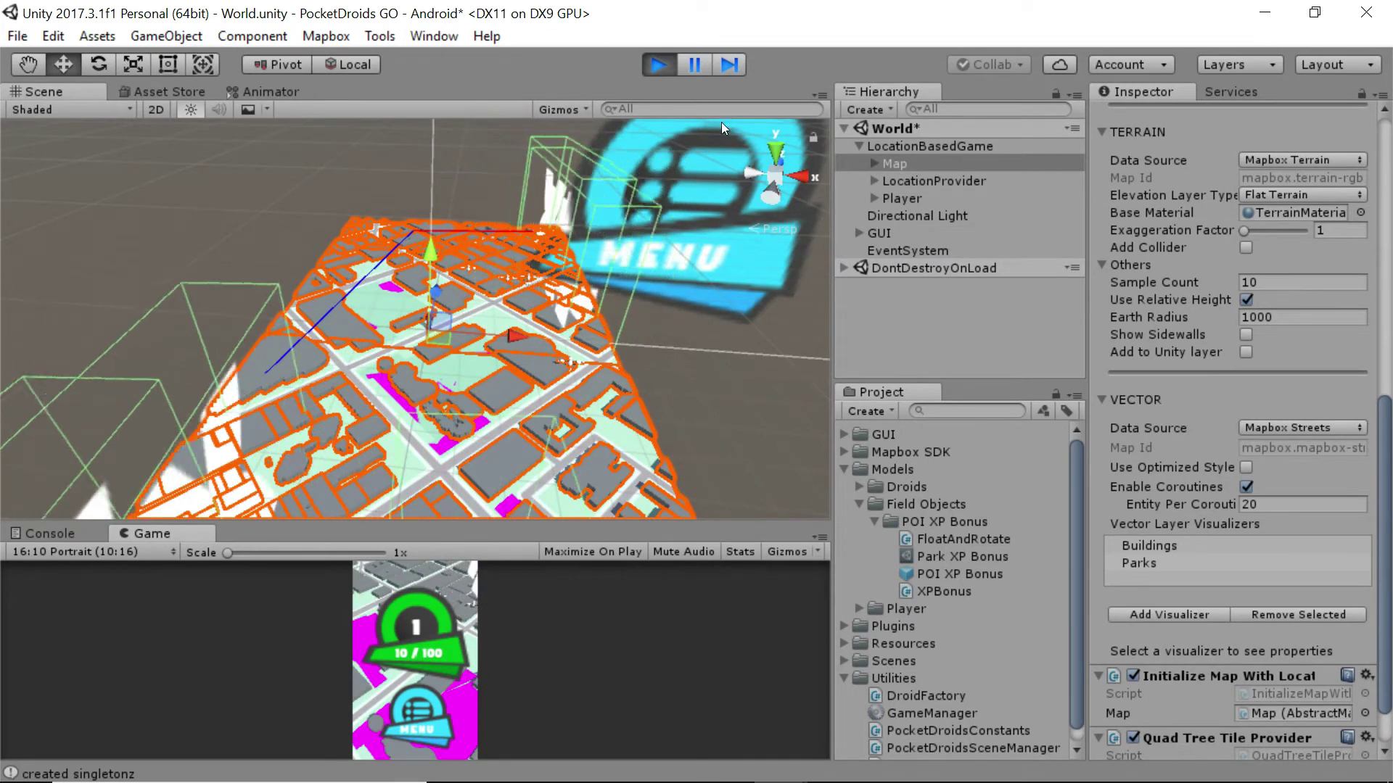
click(658, 65)
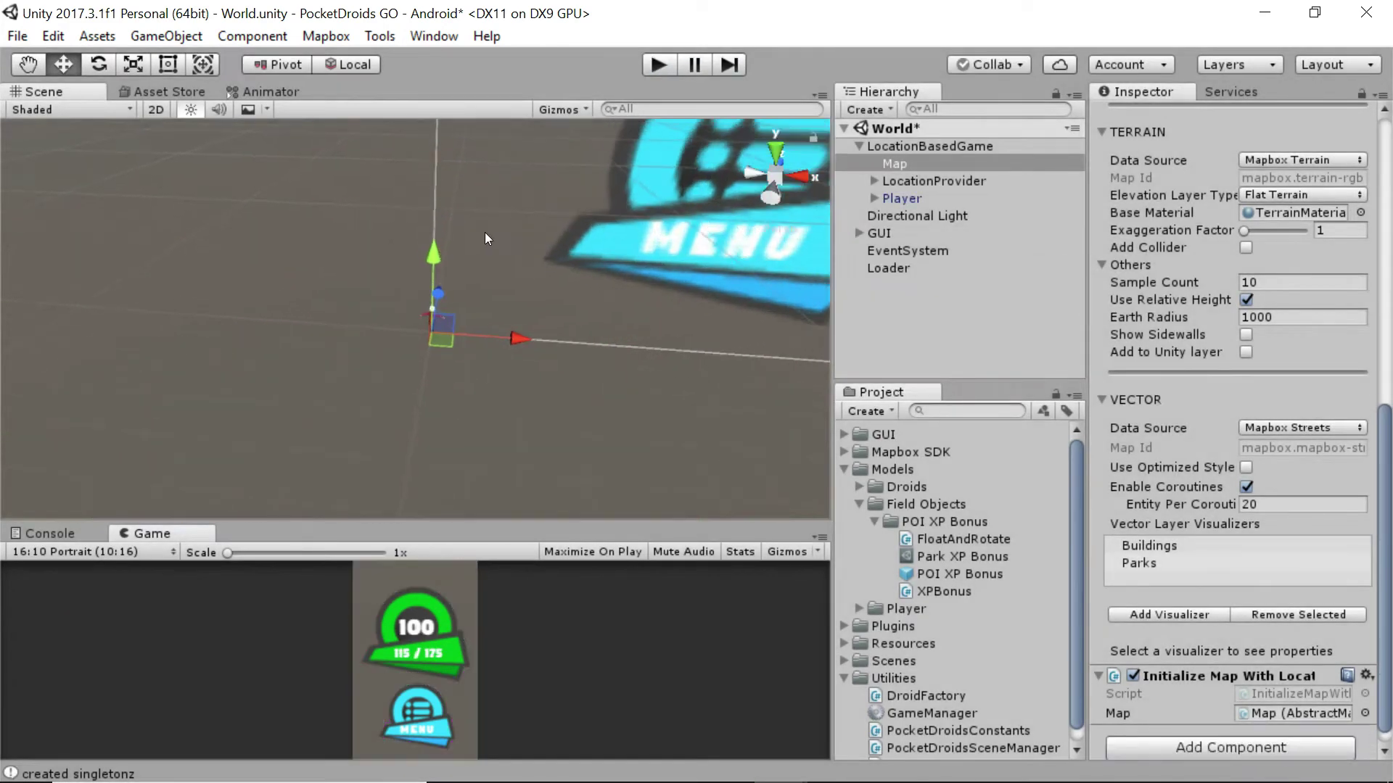
Locate the Player script in the Player Scripts folder and switch to JetBrains Rider to edit it.
click(955, 309)
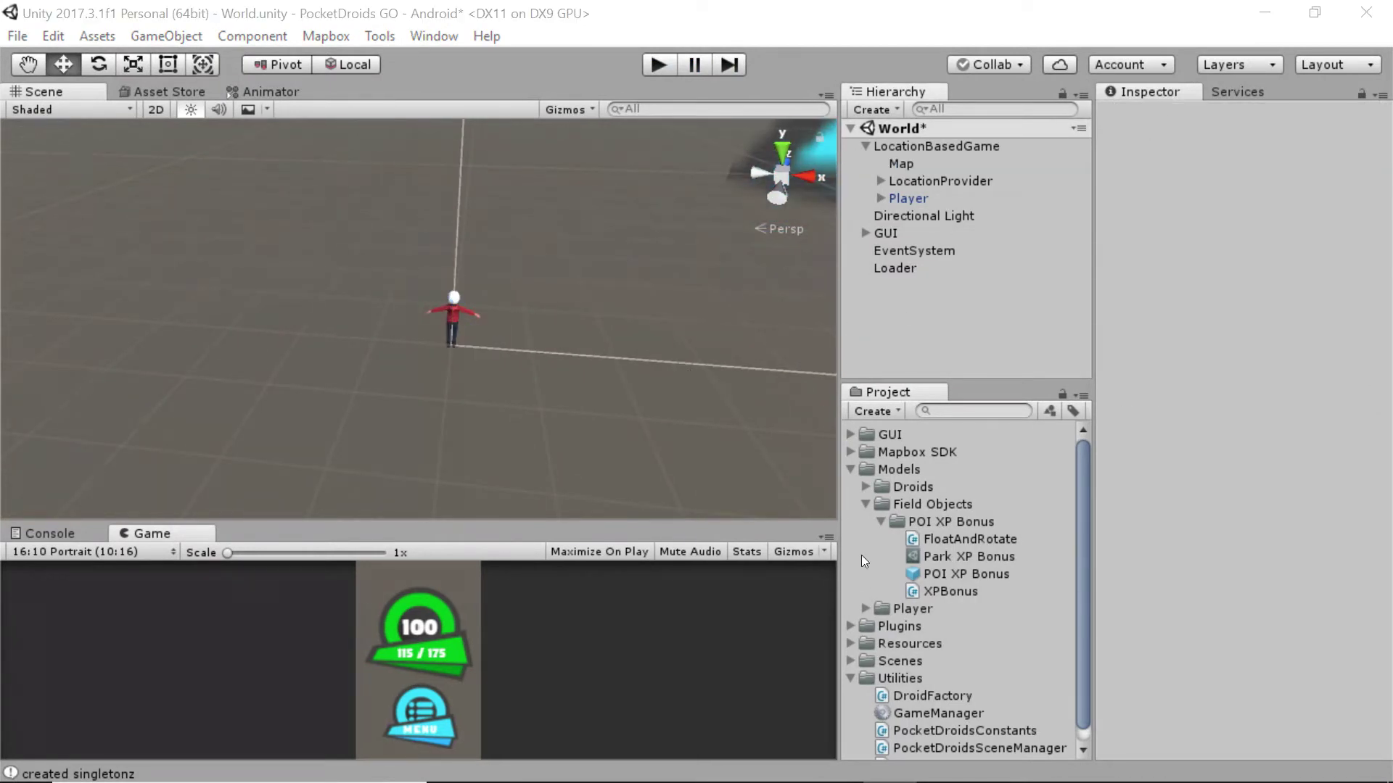
click(864, 608)
scroll(965, 610, down, 3)
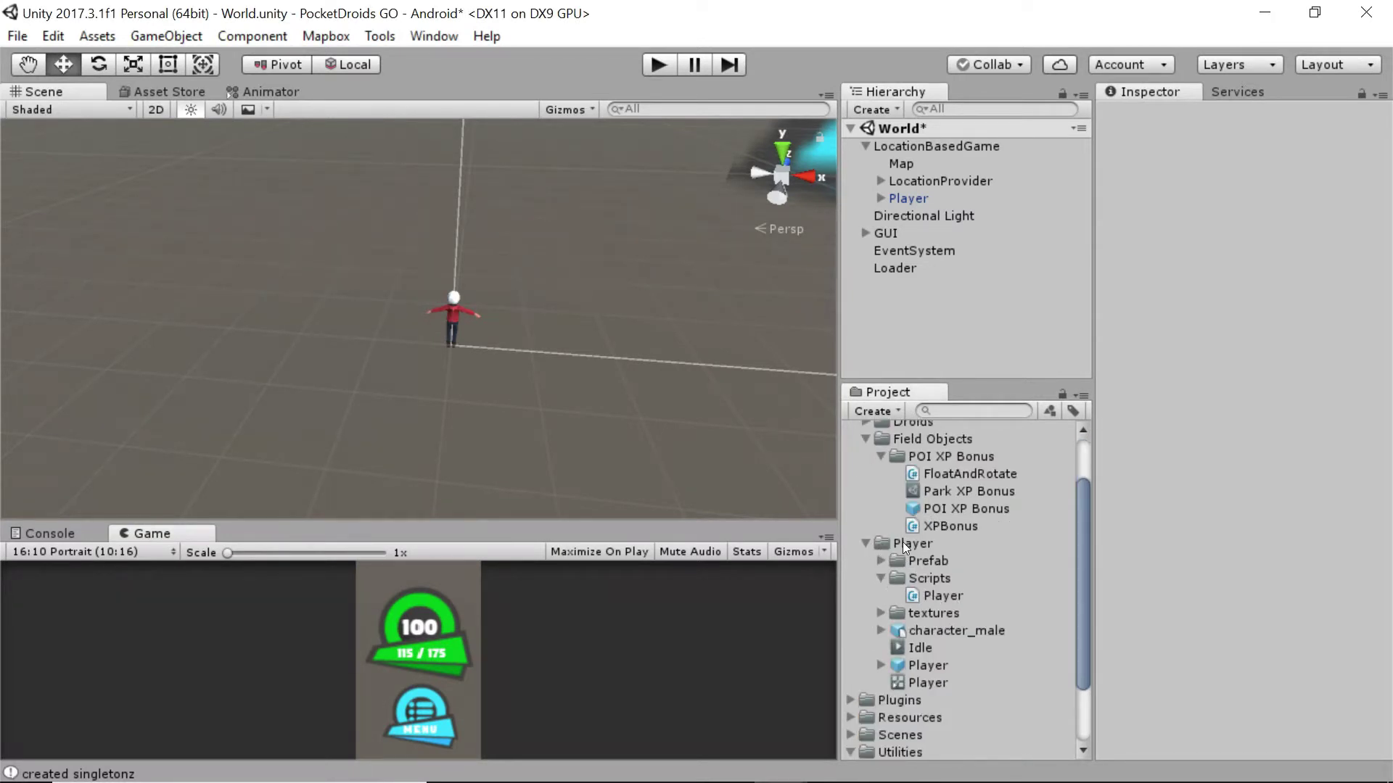
scroll(938, 544, up, 3)
scroll(932, 581, down, 3)
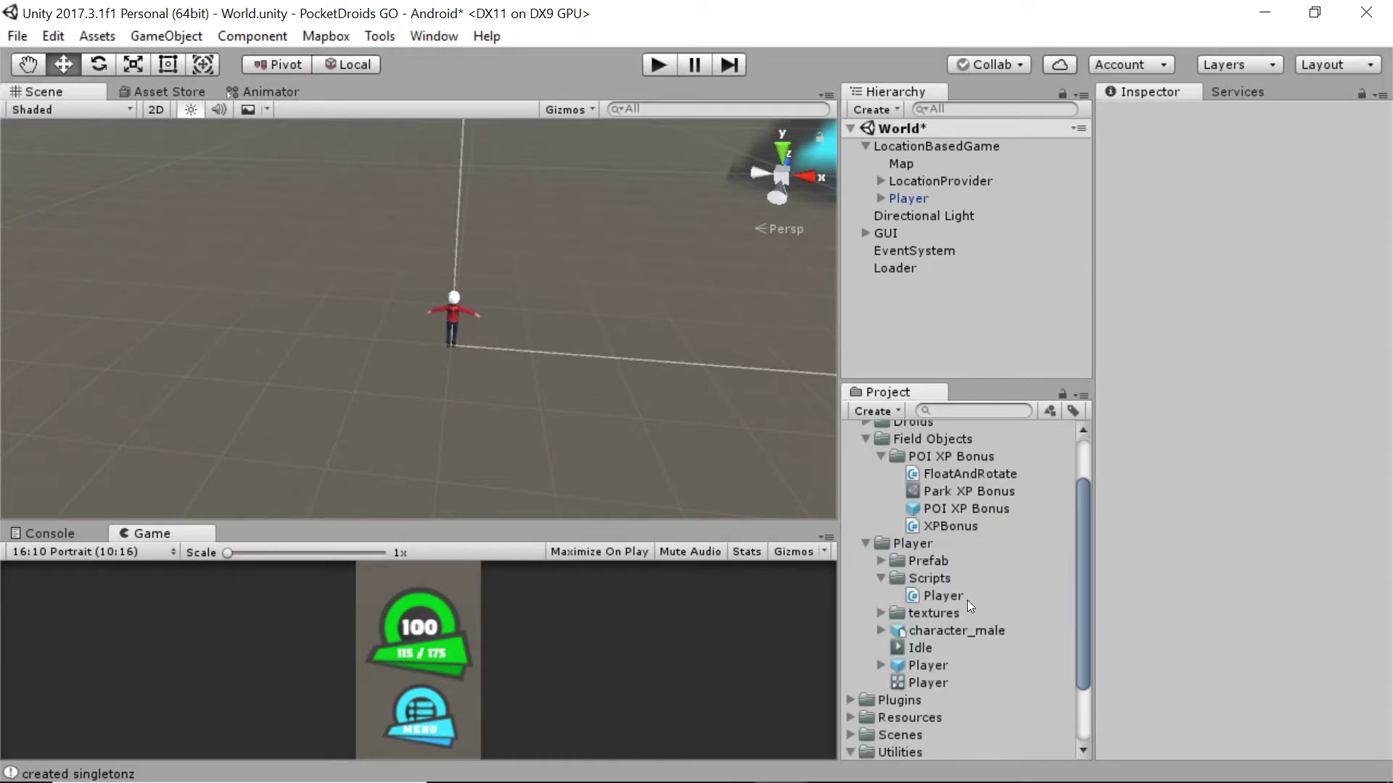
click(929, 596)
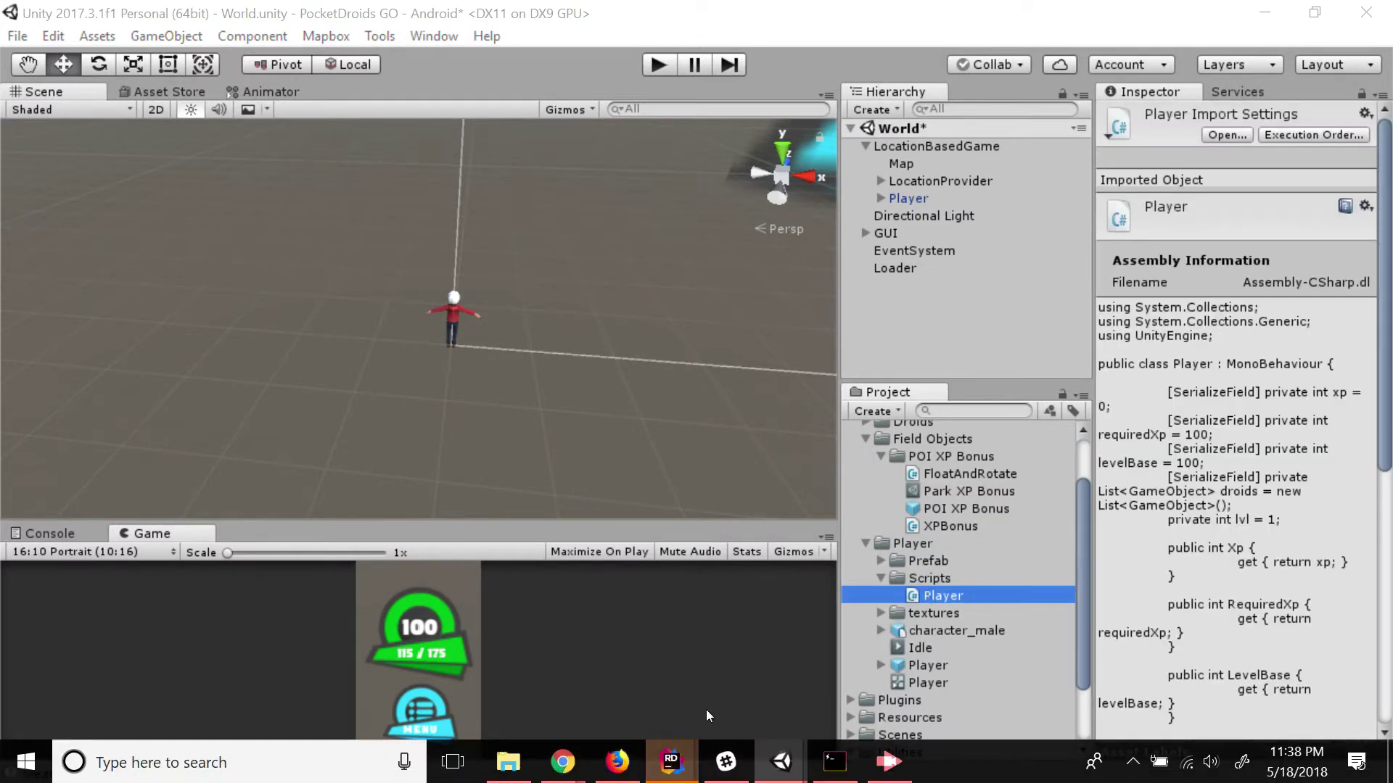
click(671, 762)
click(805, 663)
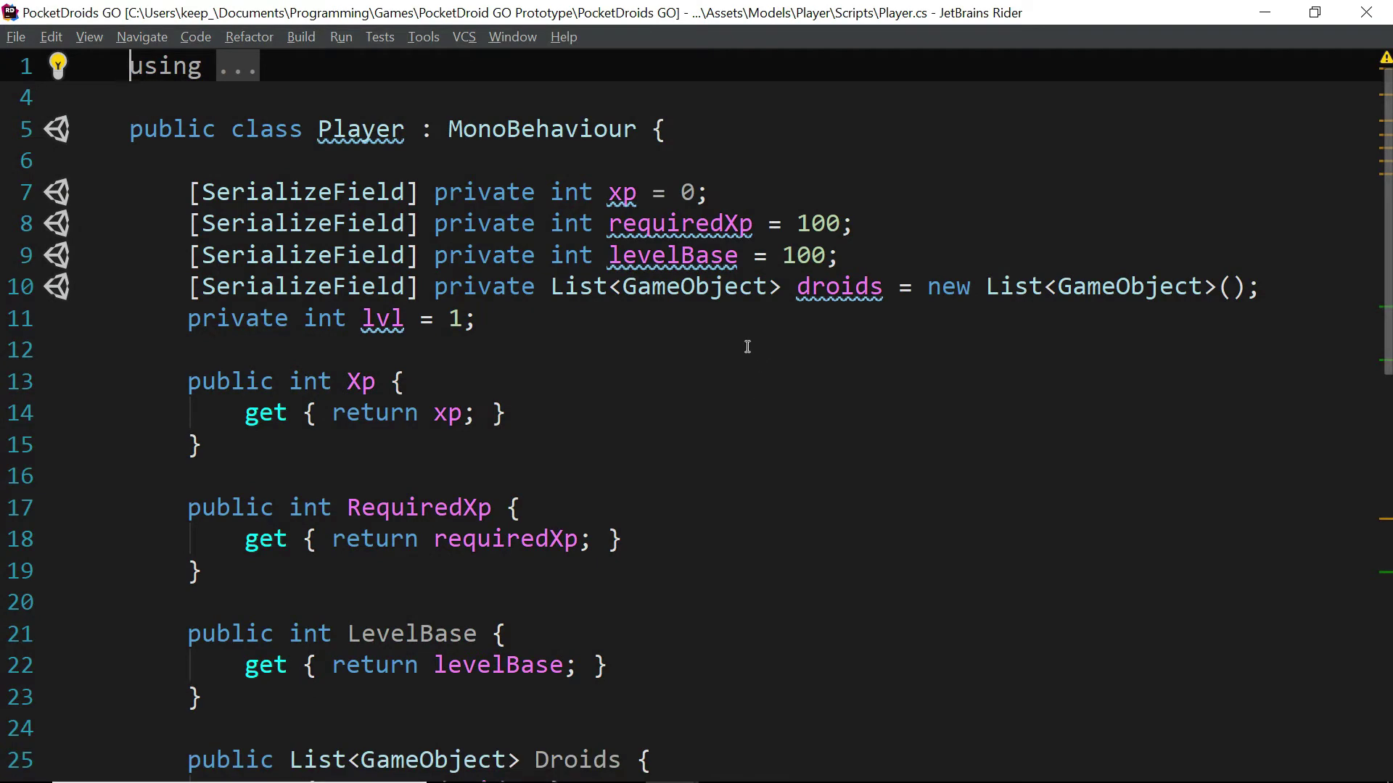
In the Player script's AddXp method, change the assignment to += so the XP accumulates.
scroll(801, 303, down, 4)
scroll(798, 303, down, 4)
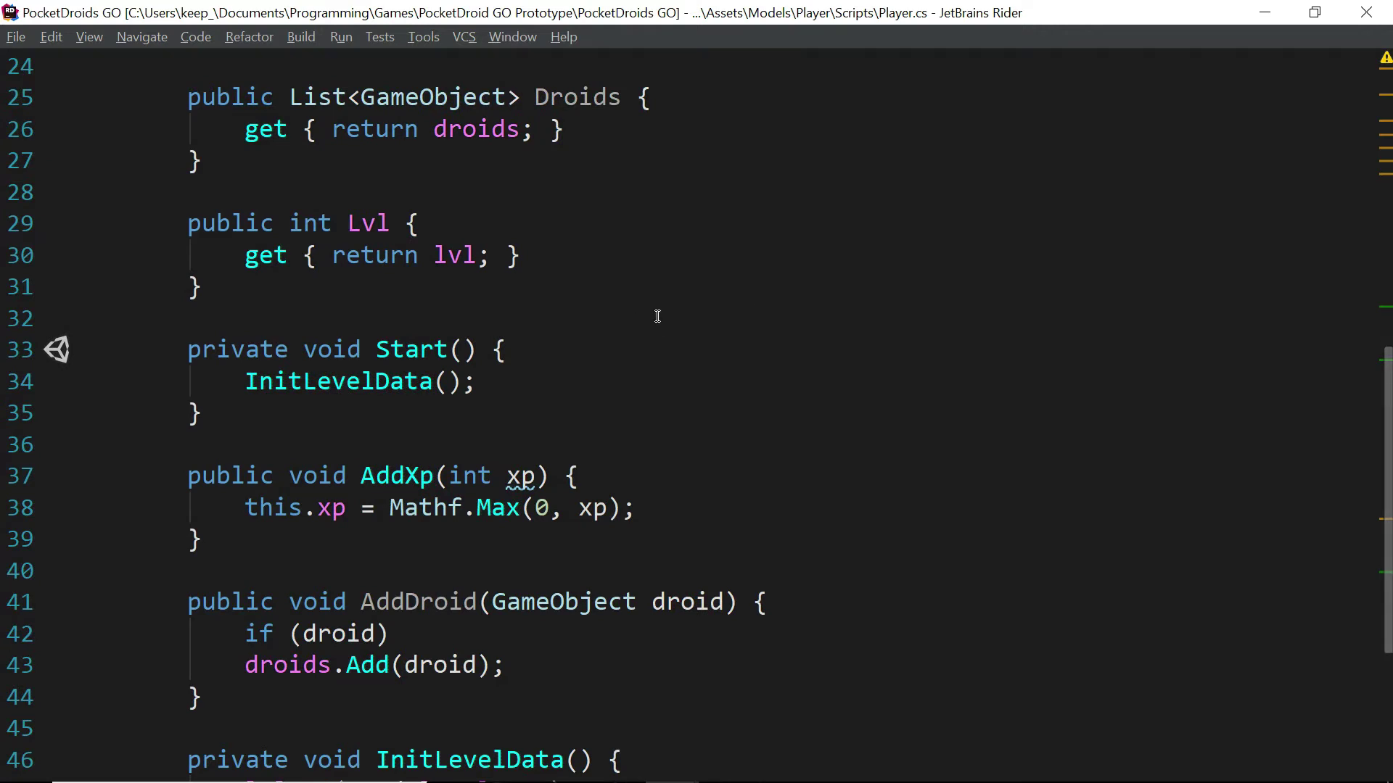
scroll(682, 314, down, 3)
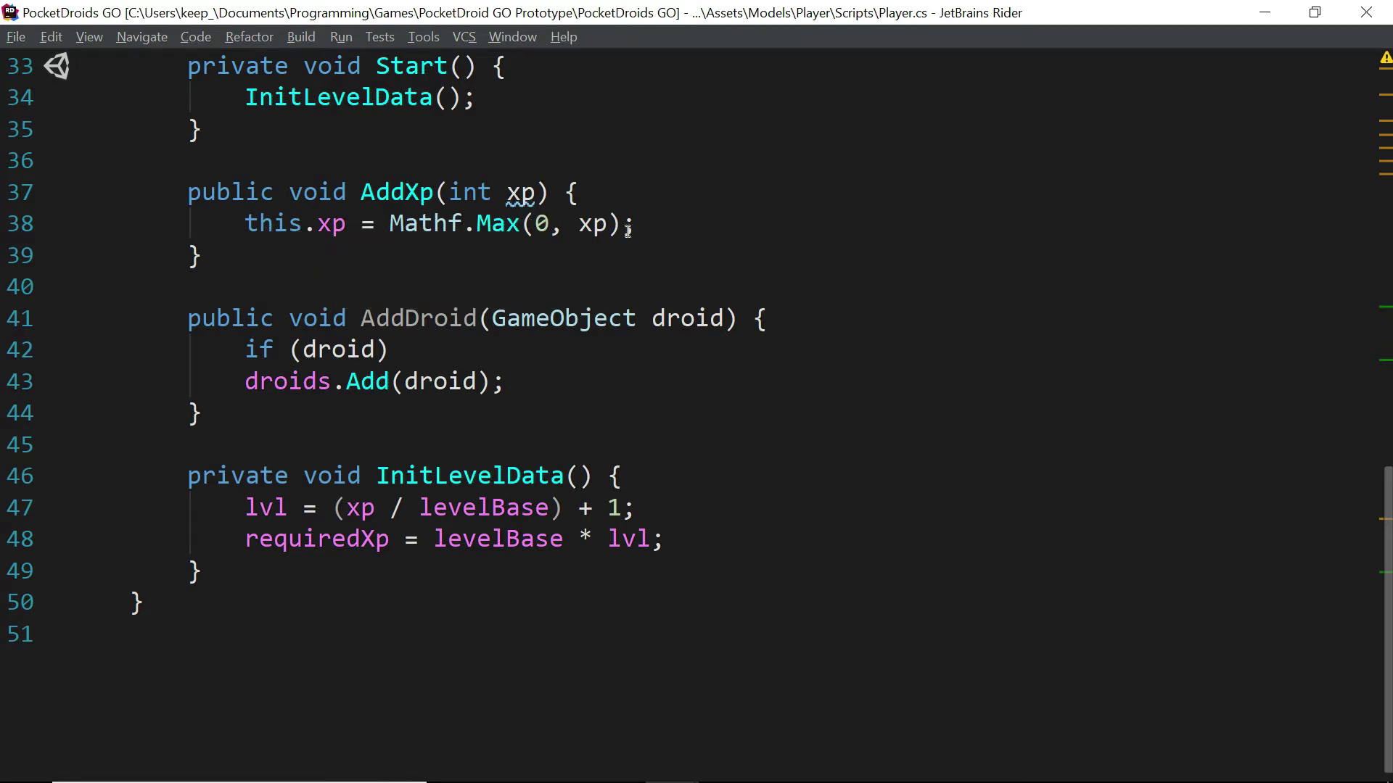
click(360, 225)
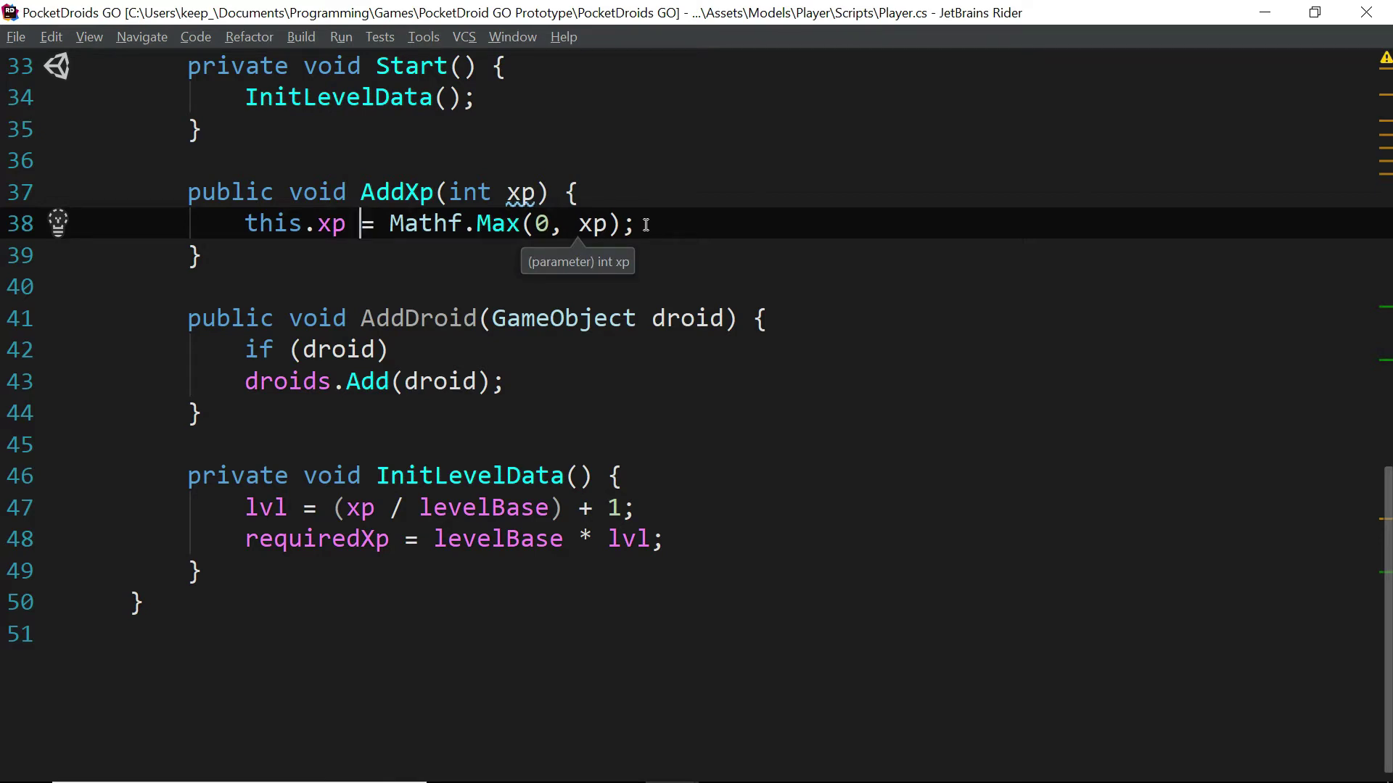
text(+)
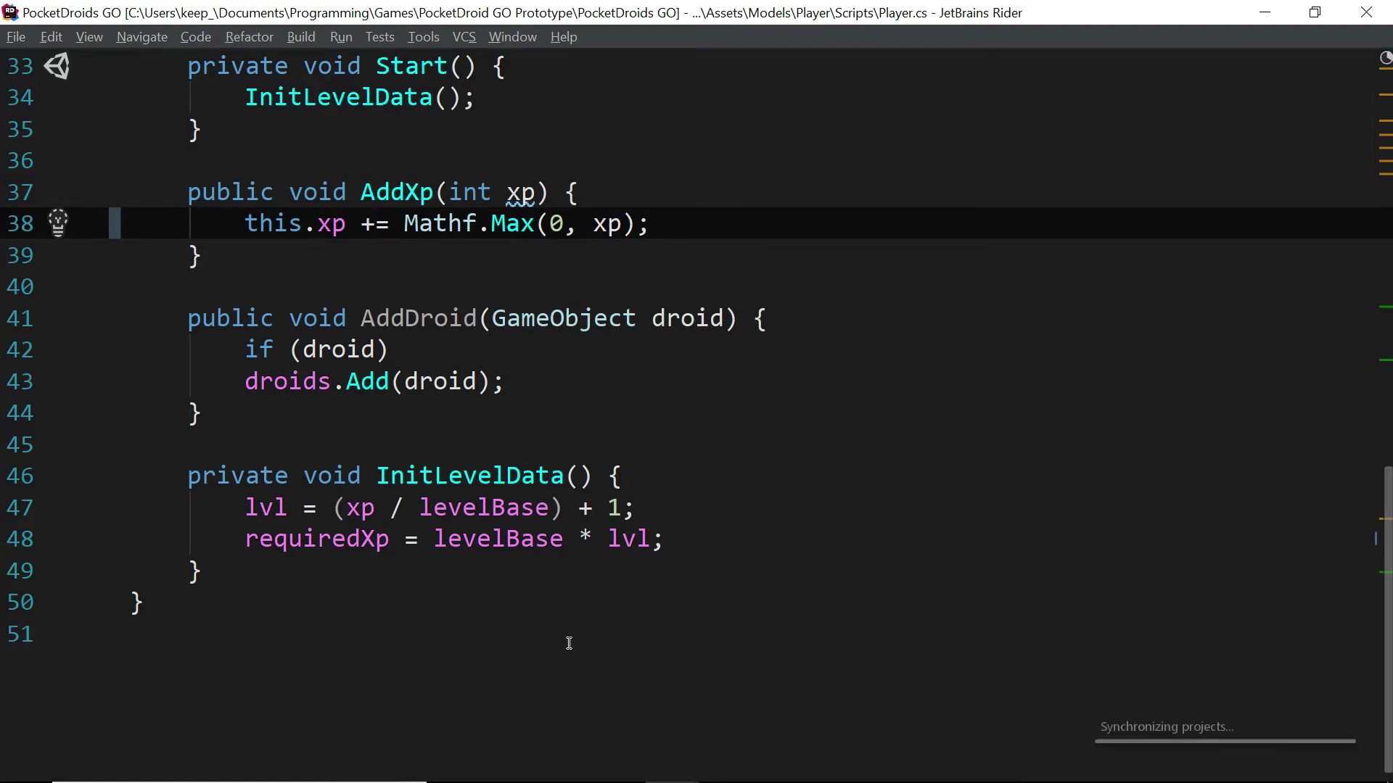
Switch back to Unity, run the game to test the XP accumulation with a larger Game view, and stop it.
mouse_move(781, 762)
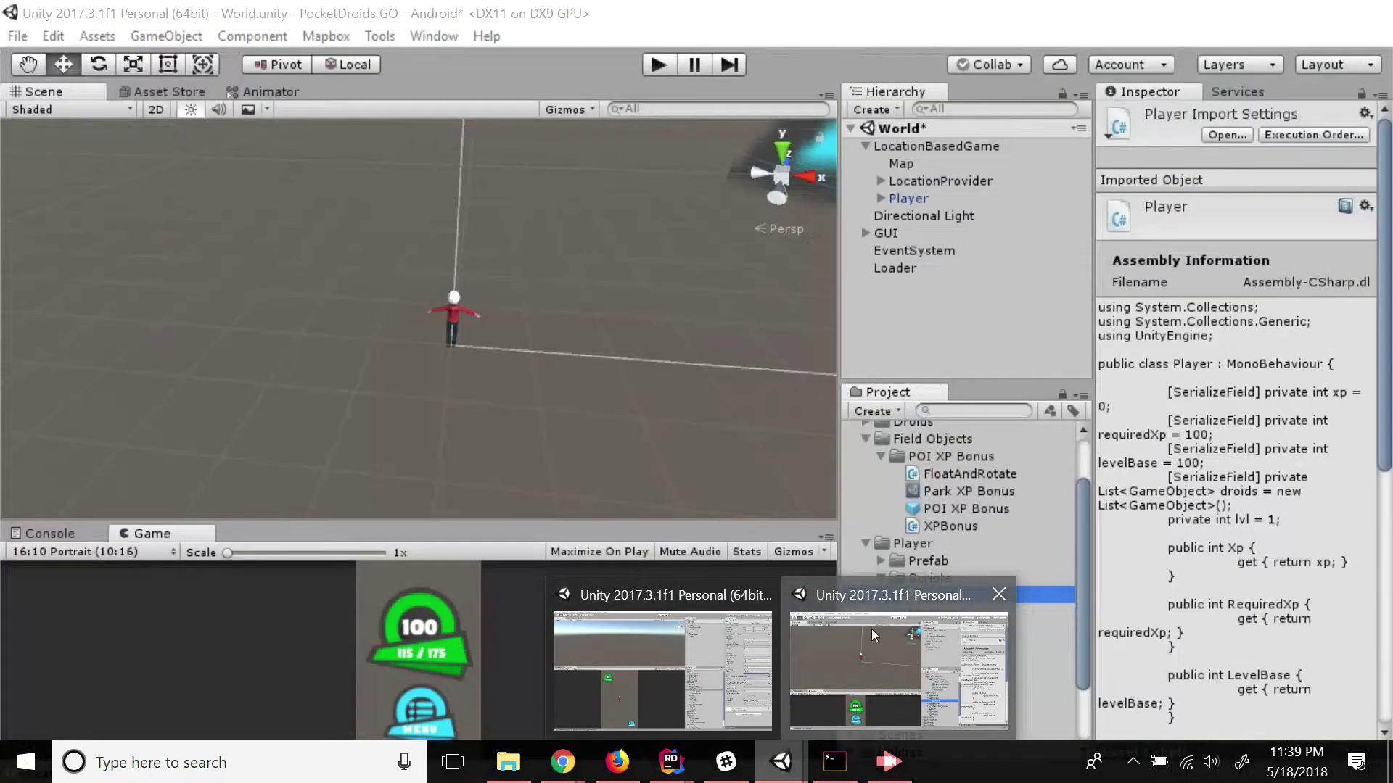
click(872, 629)
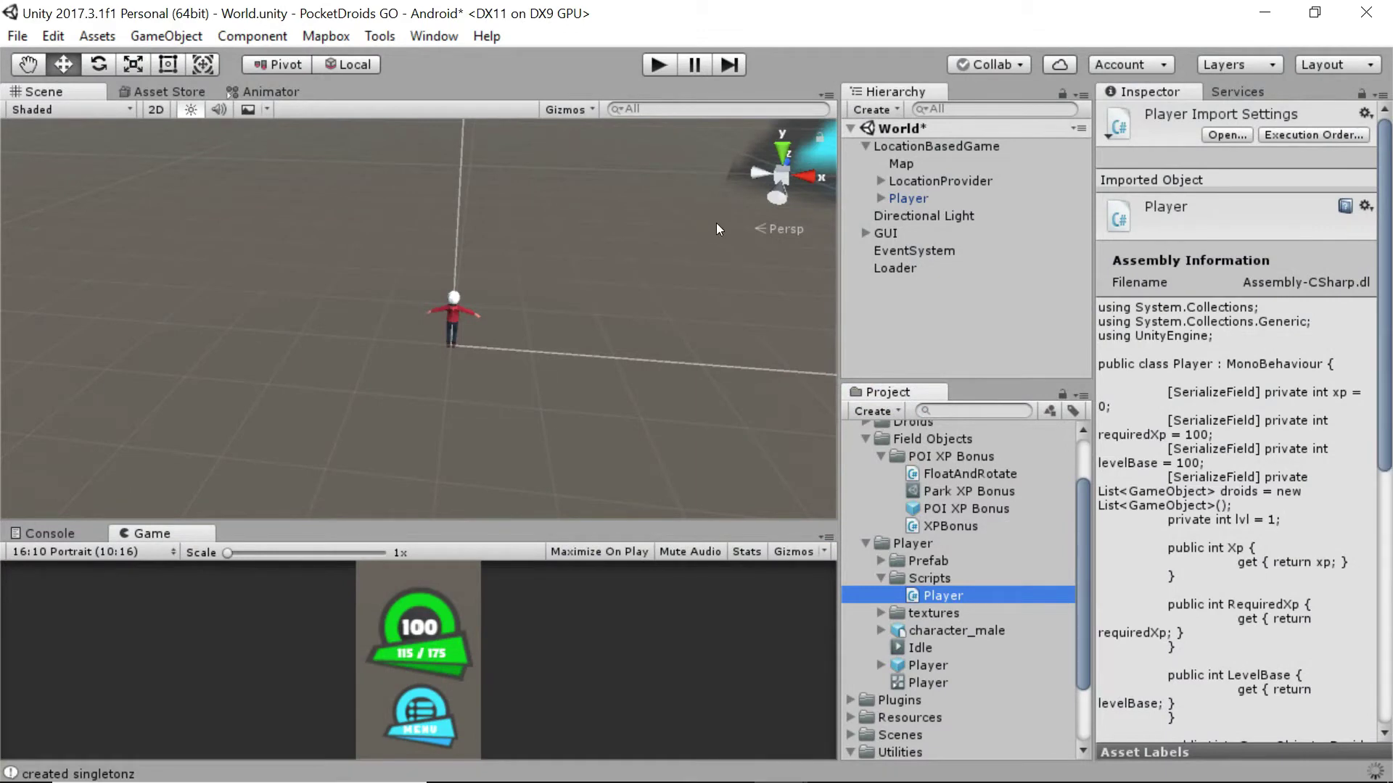
click(656, 65)
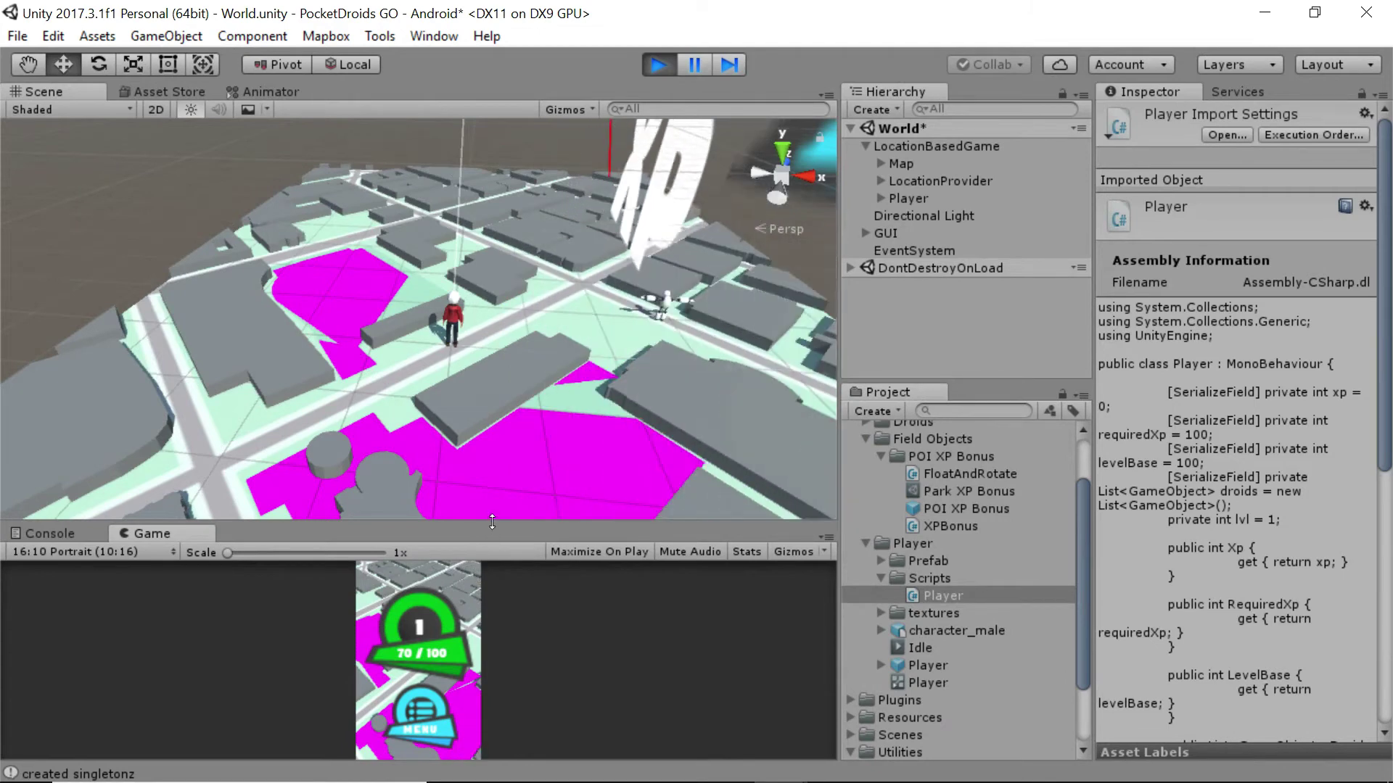
drag(469, 523, 519, 469)
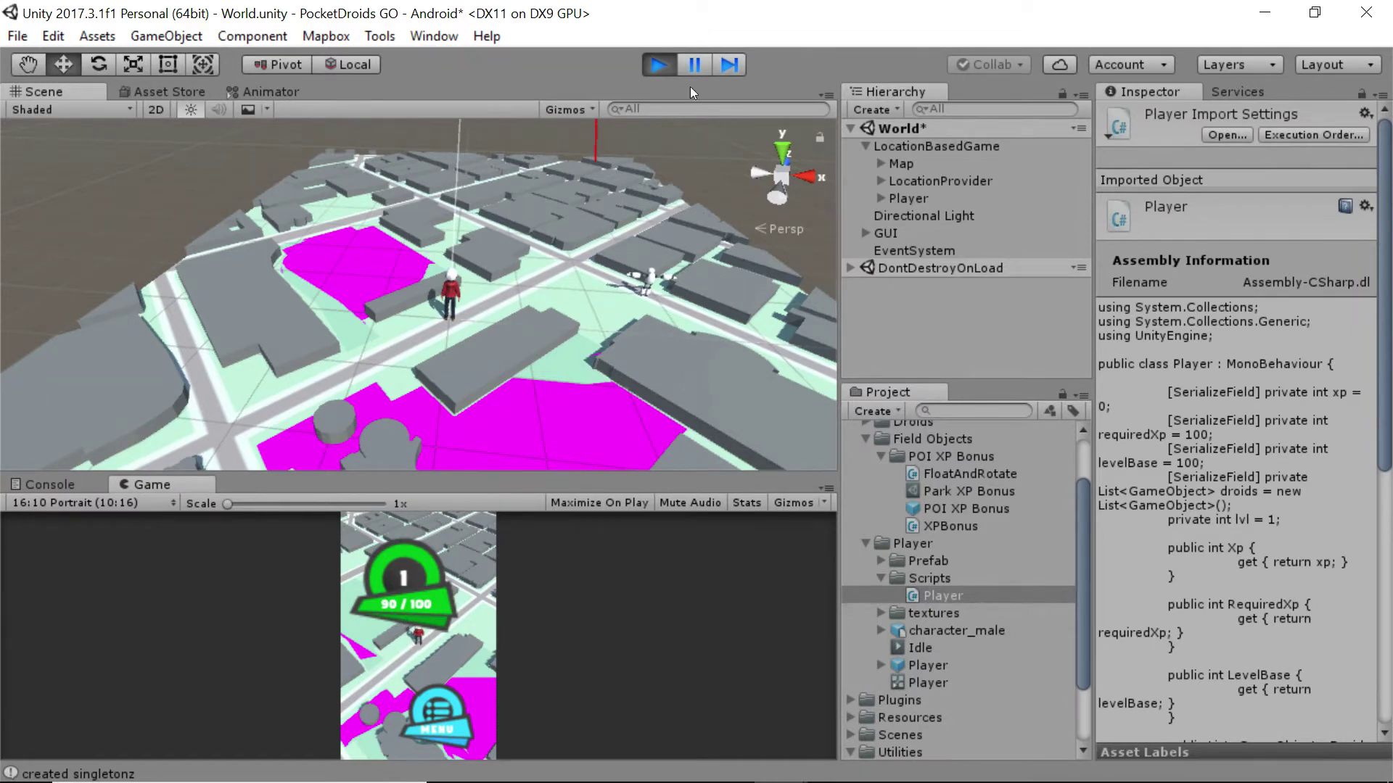
click(658, 67)
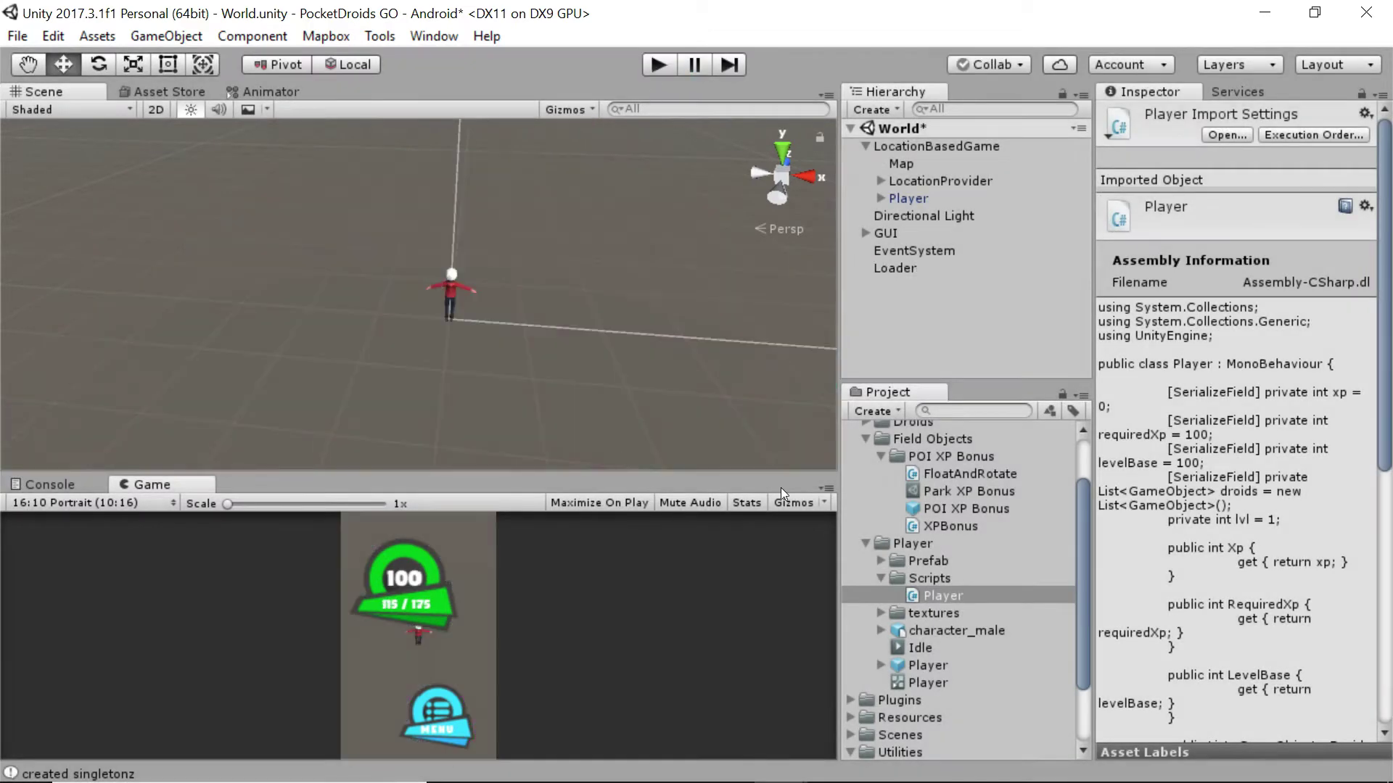
Enable Scale Down With World on the Park XP Bonus modifier and test collecting the bonuses in a game run.
click(866, 543)
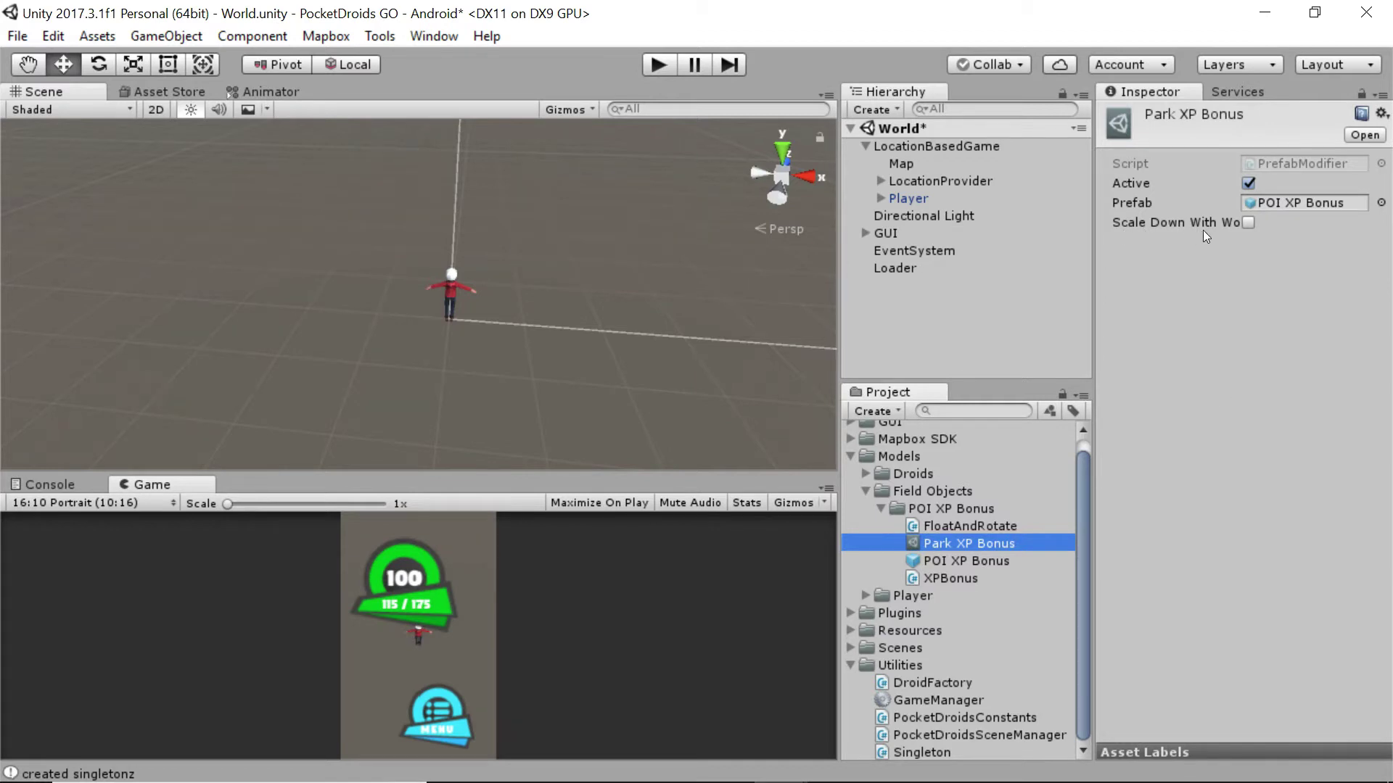
click(1249, 223)
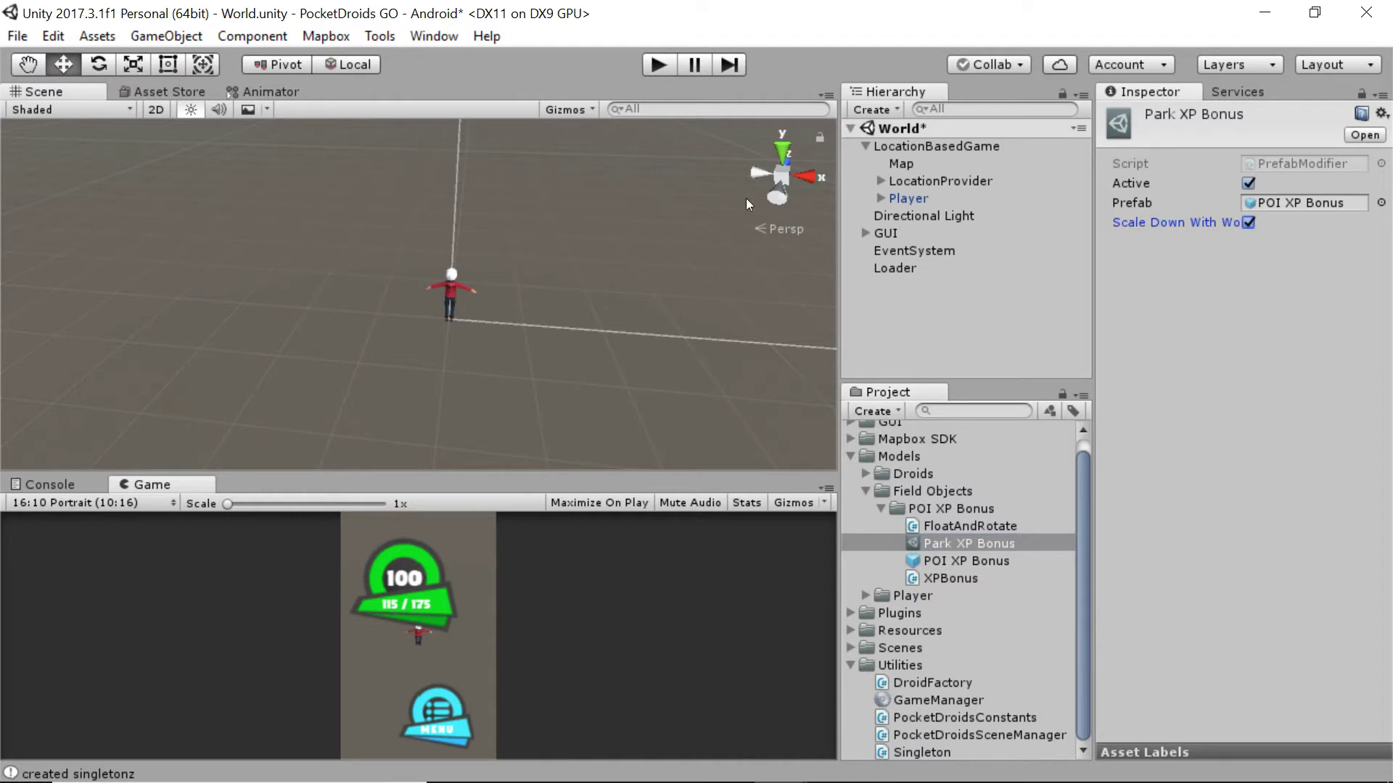
click(658, 64)
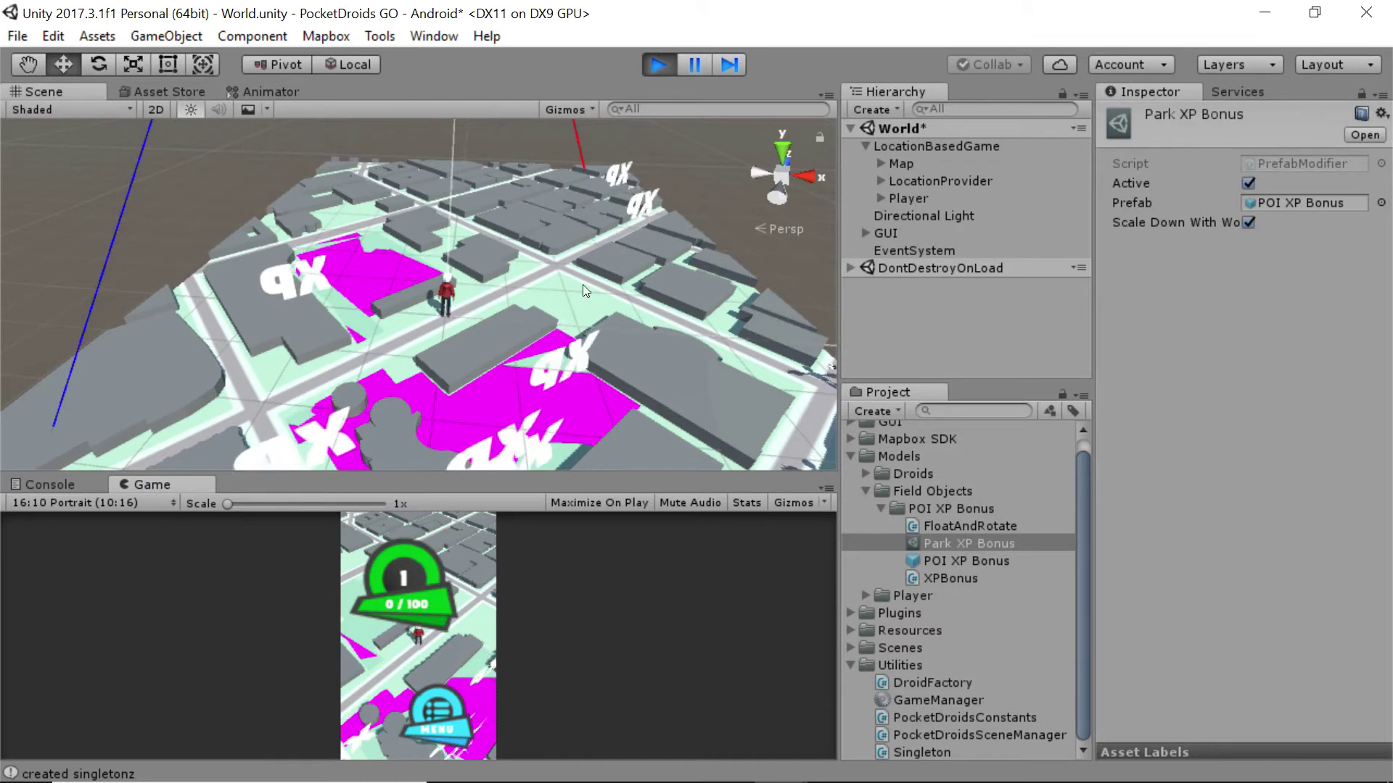
click(484, 667)
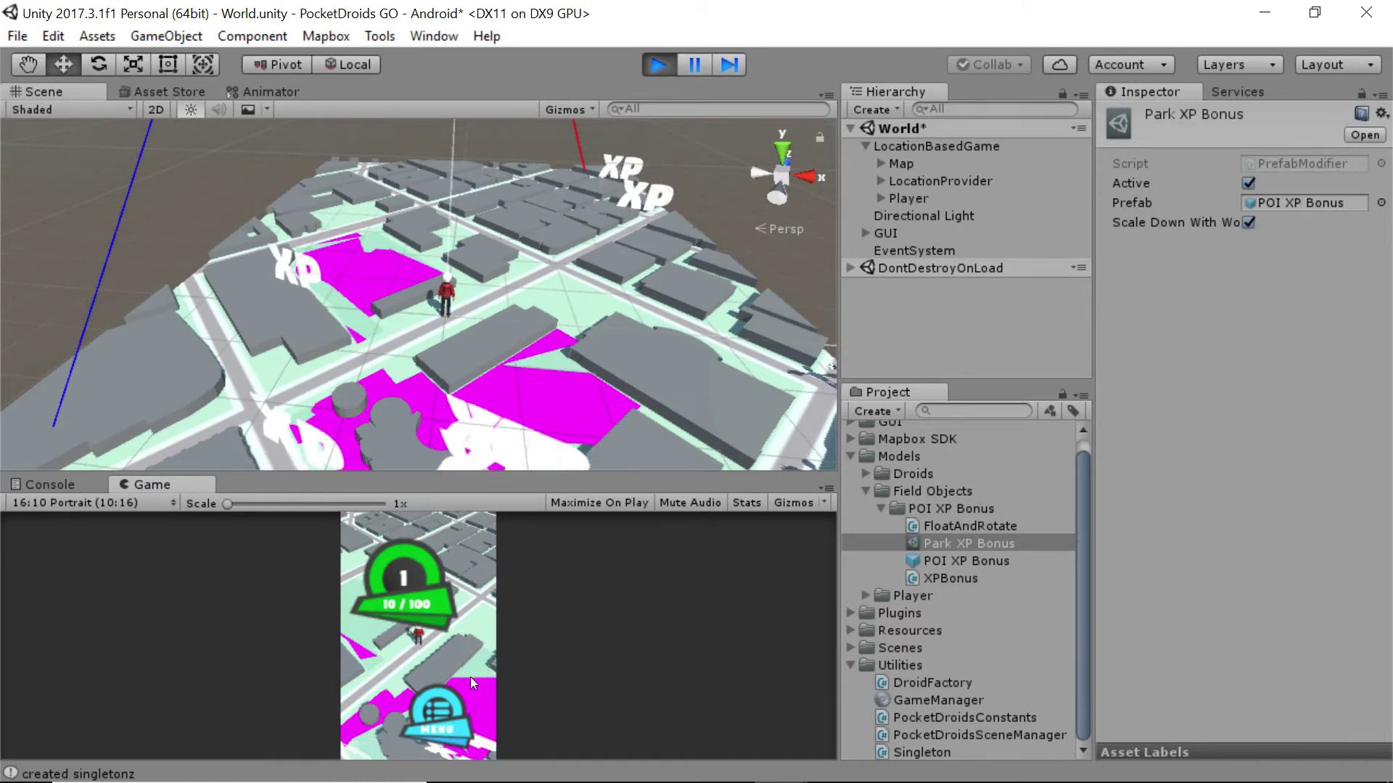
click(452, 751)
click(382, 747)
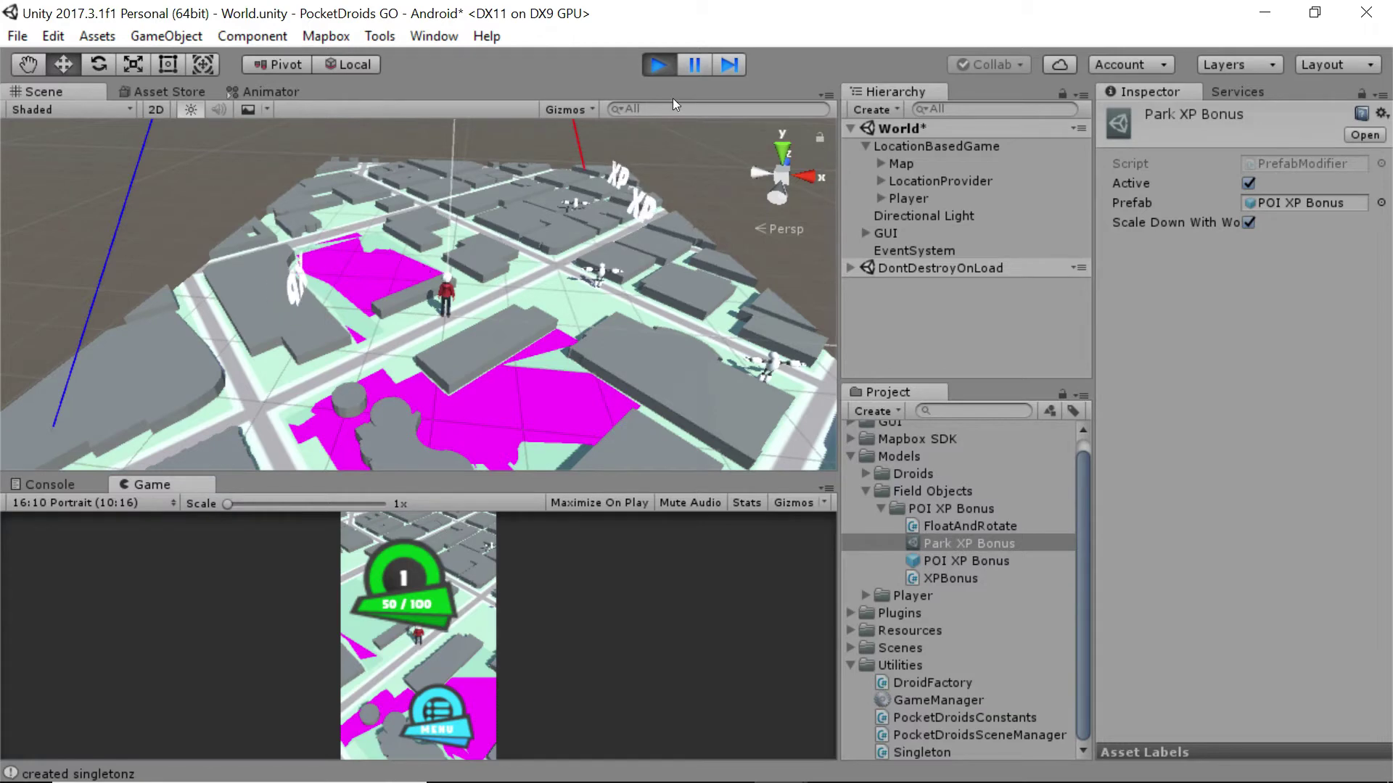
click(659, 65)
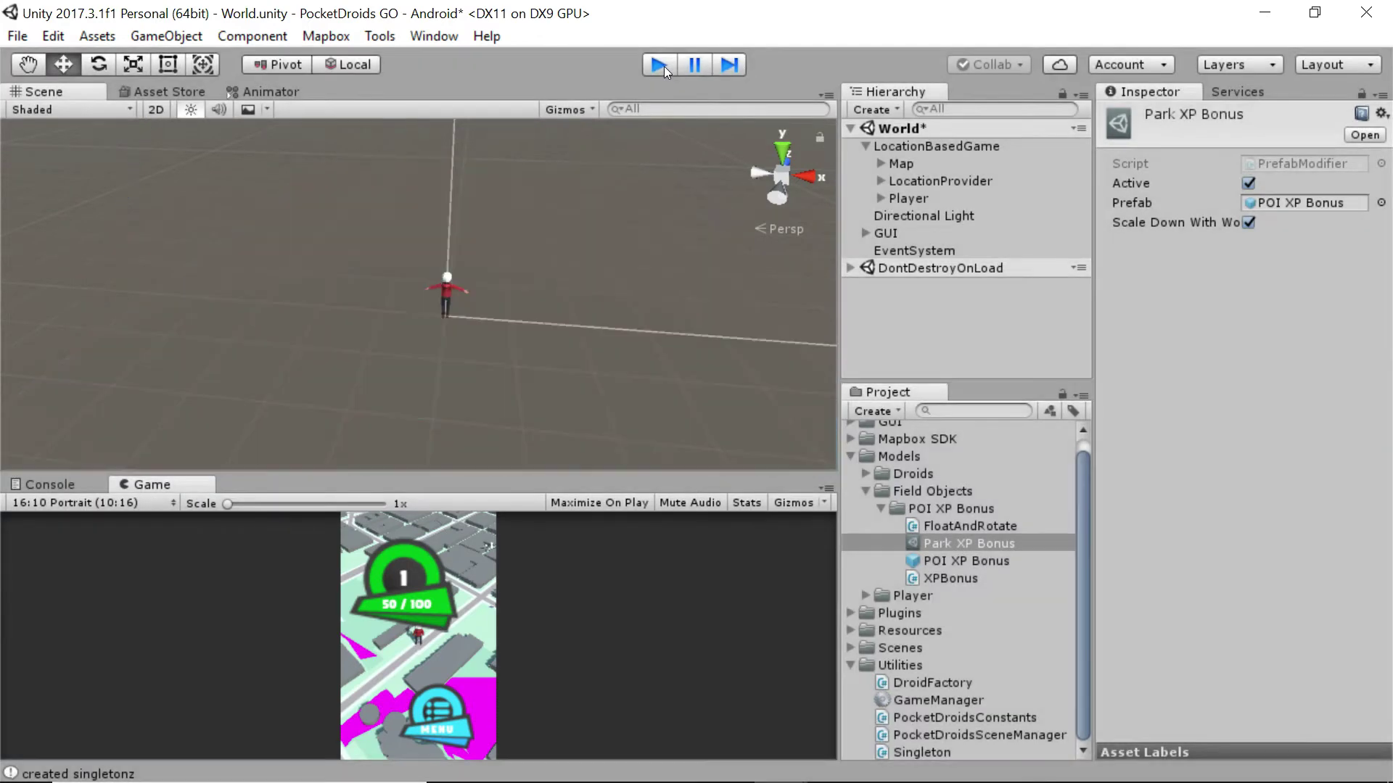
Set the primitive type of the Map's Parks visualizer to Point and test the change in a short game run.
click(907, 165)
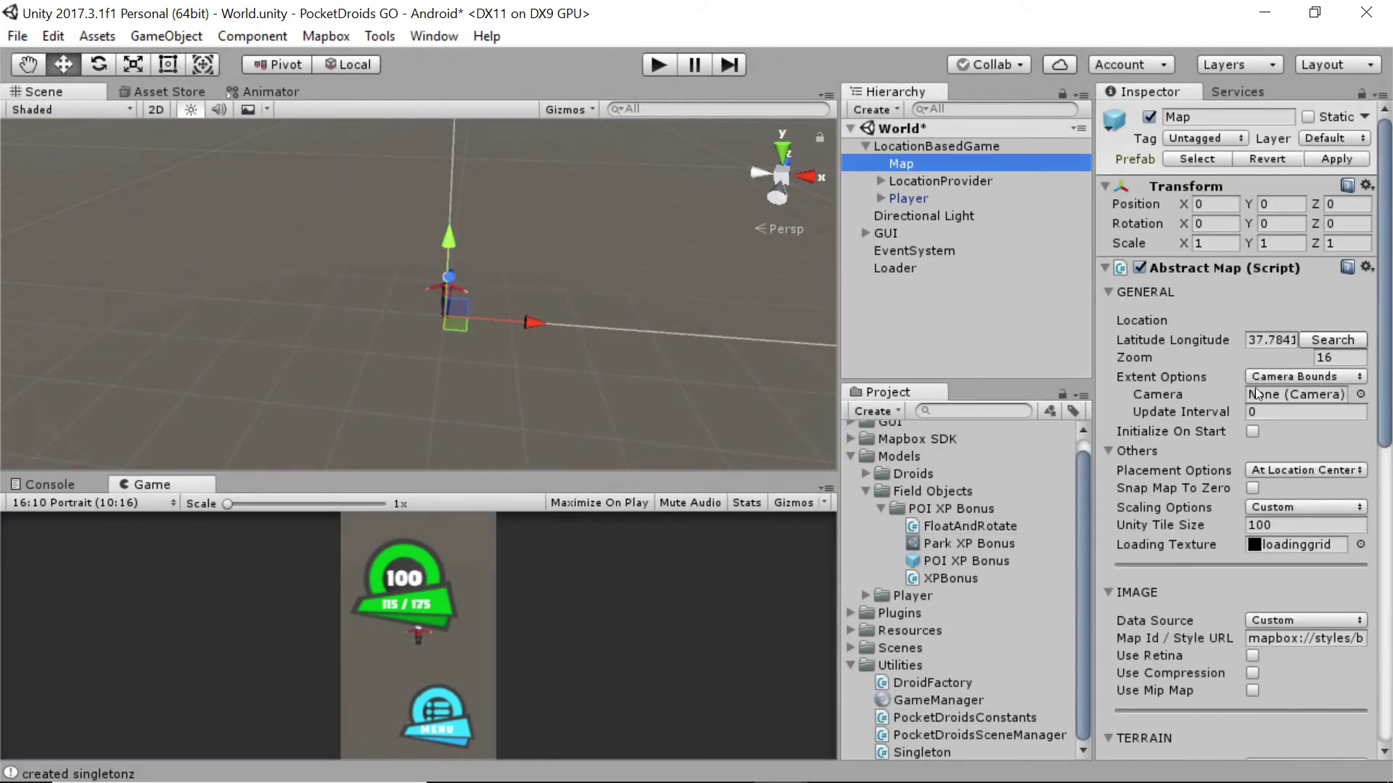
scroll(1247, 373, down, 6)
scroll(1242, 376, down, 5)
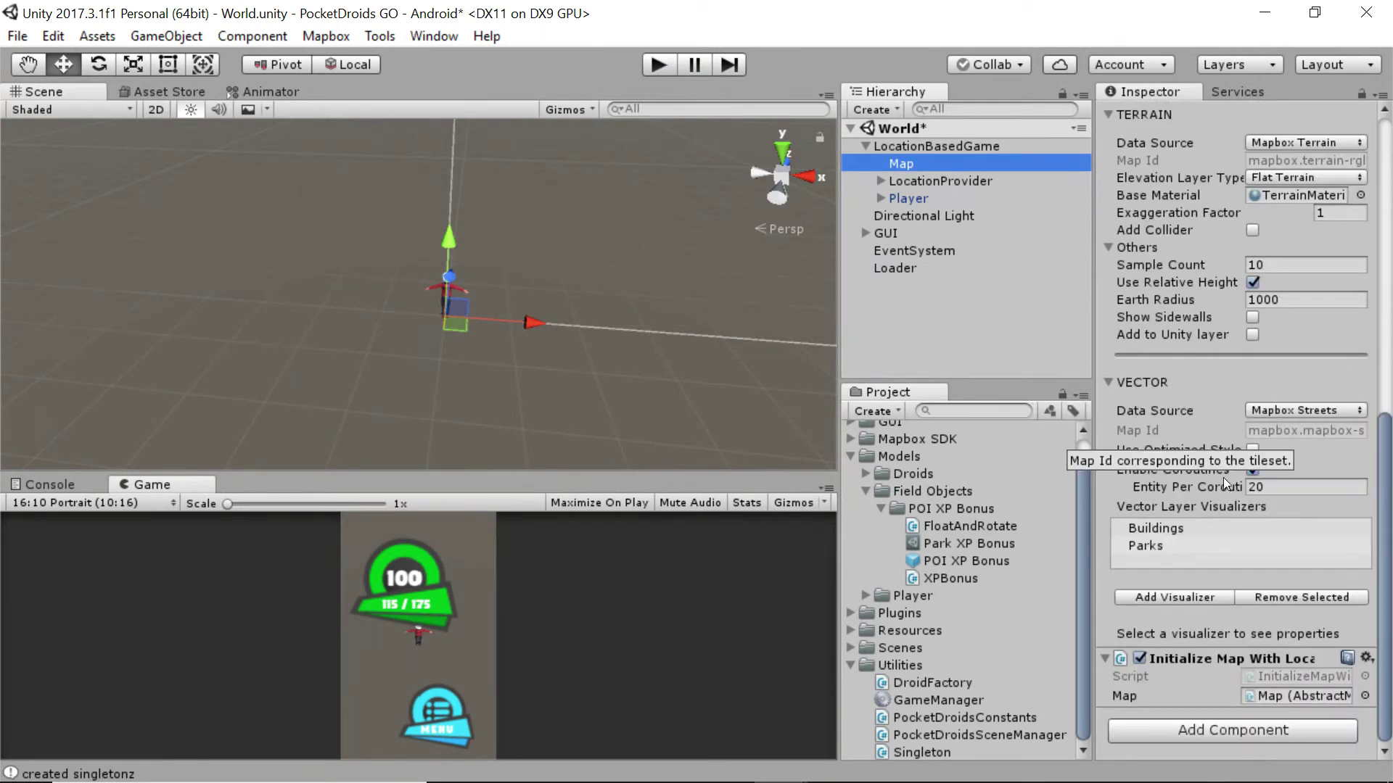
click(1174, 544)
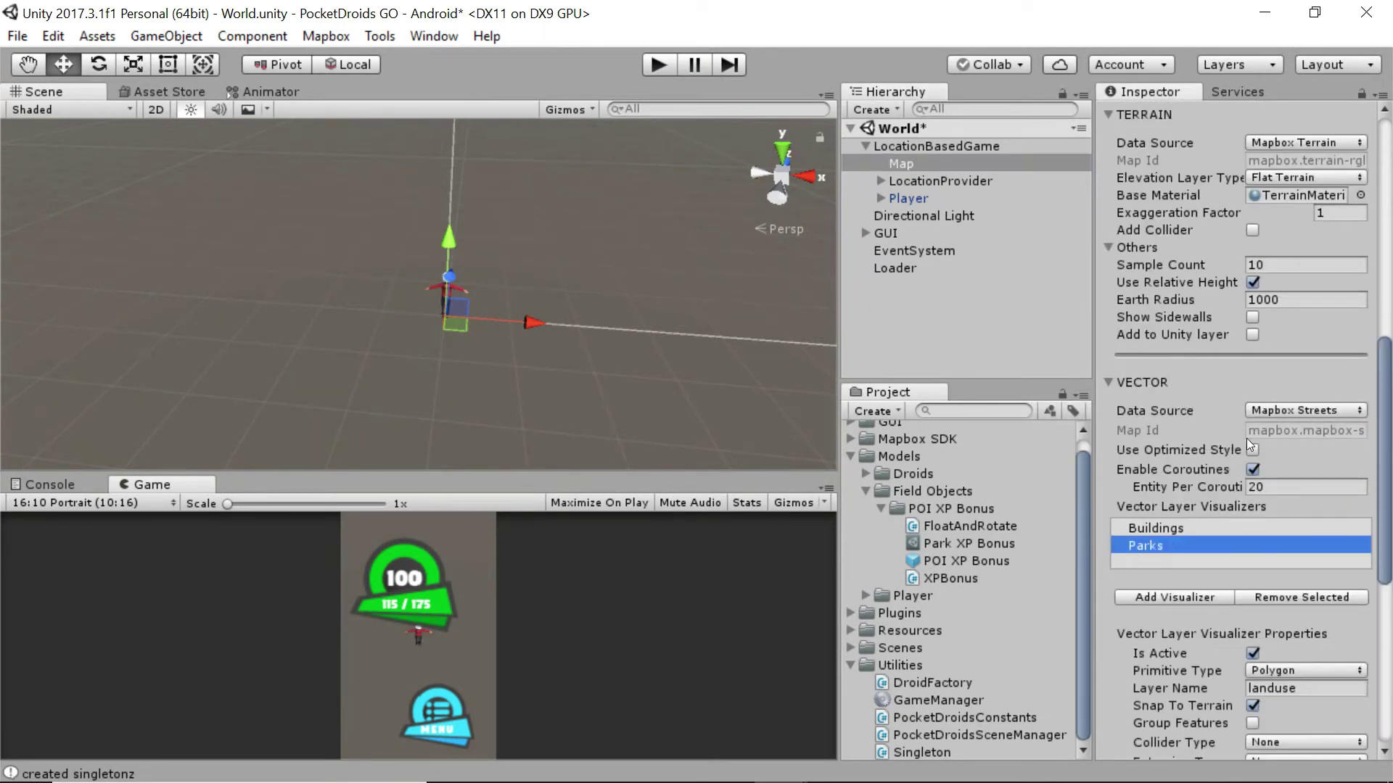
mouse_move(1181, 456)
scroll(1243, 486, down, 5)
scroll(1230, 489, down, 1)
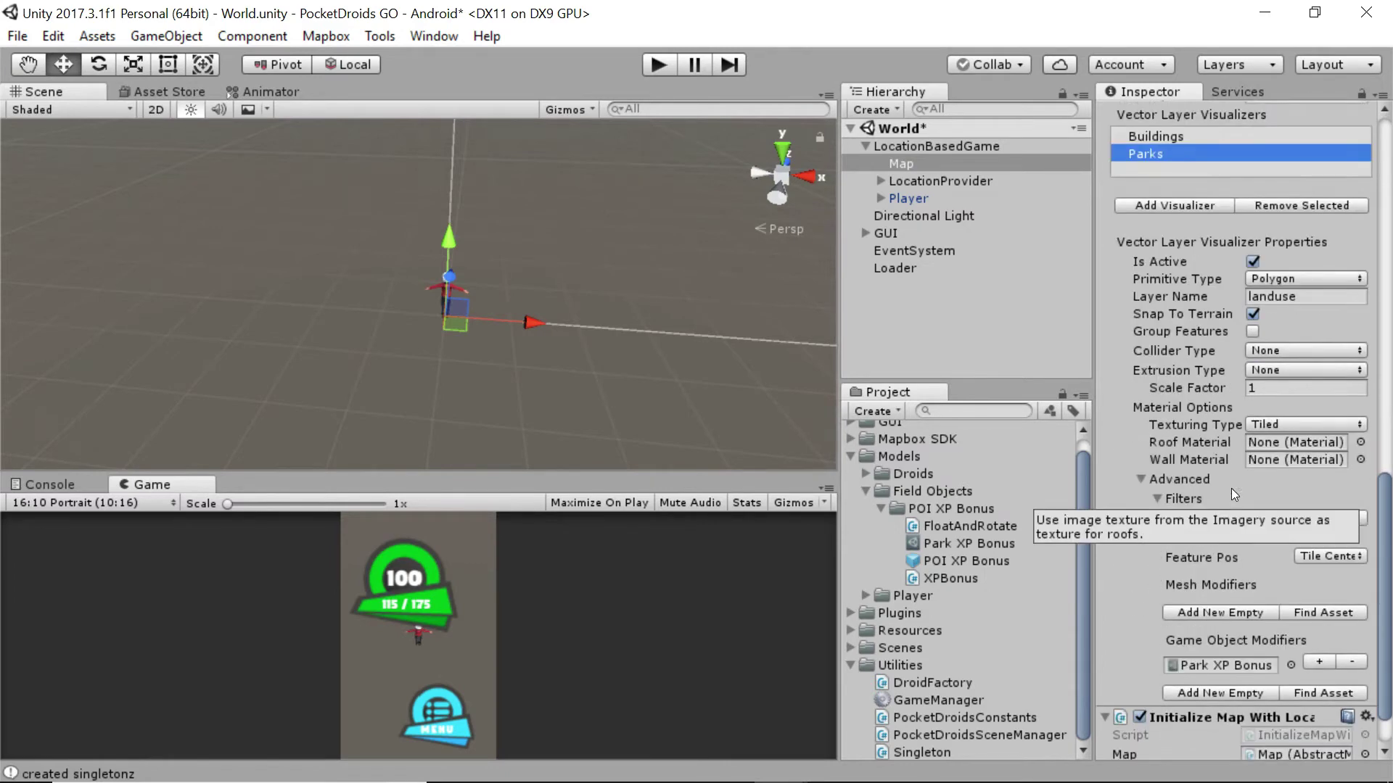
scroll(1276, 406, up, 1)
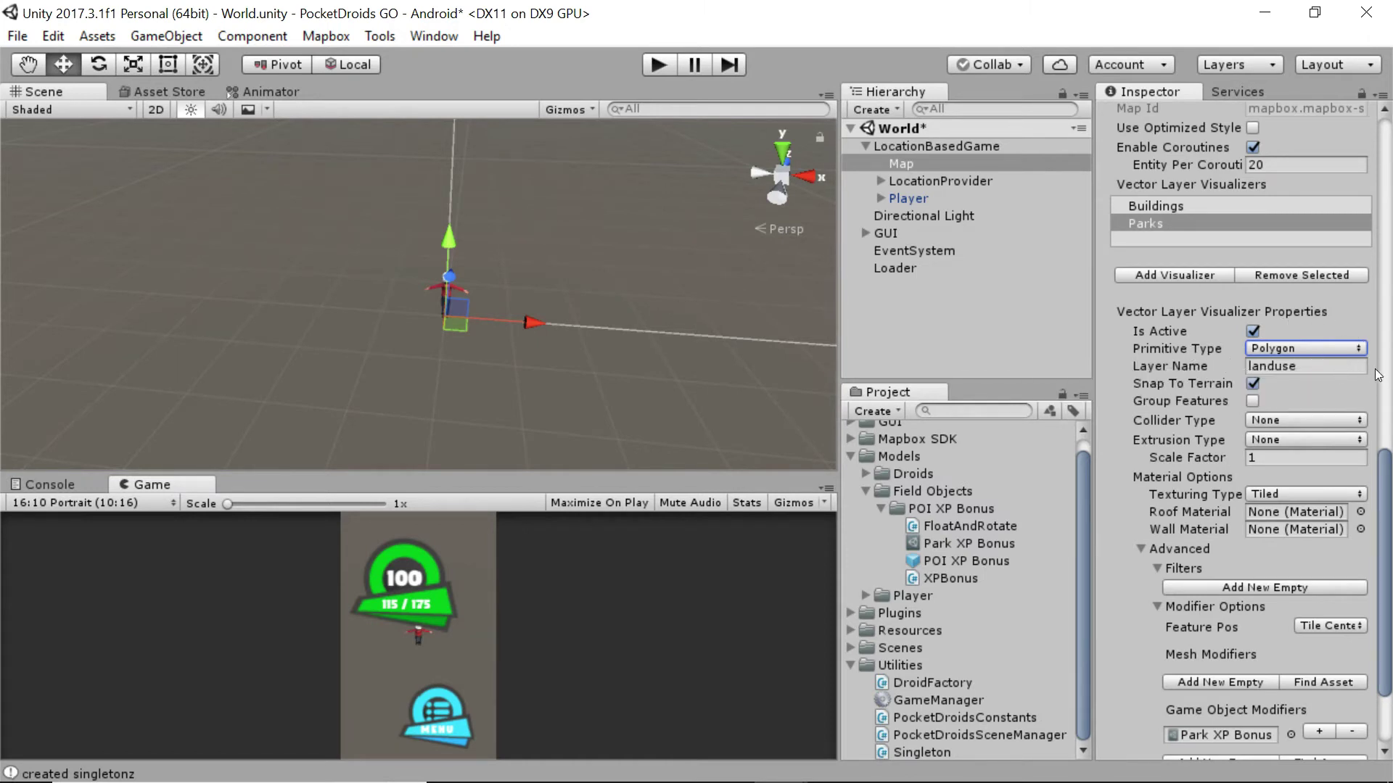
click(1276, 349)
click(1296, 363)
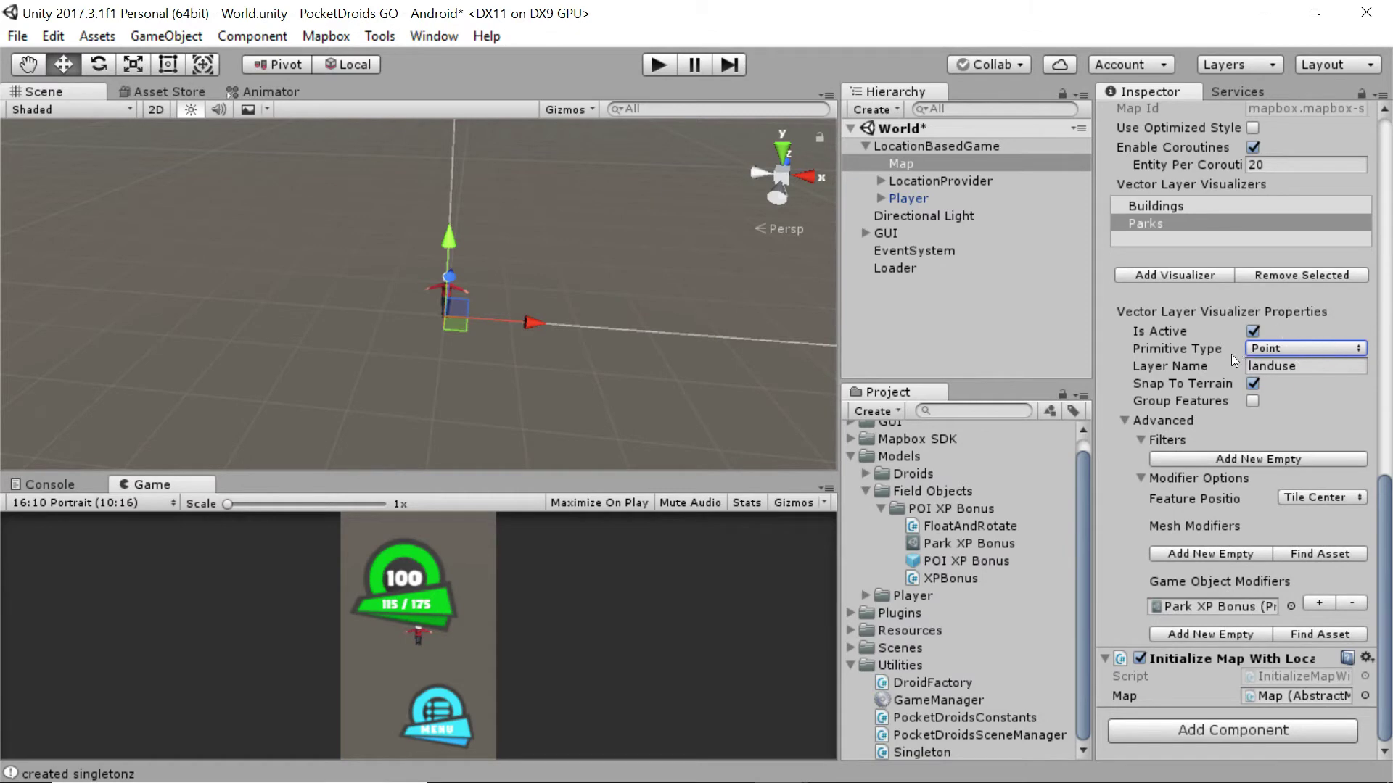
click(659, 65)
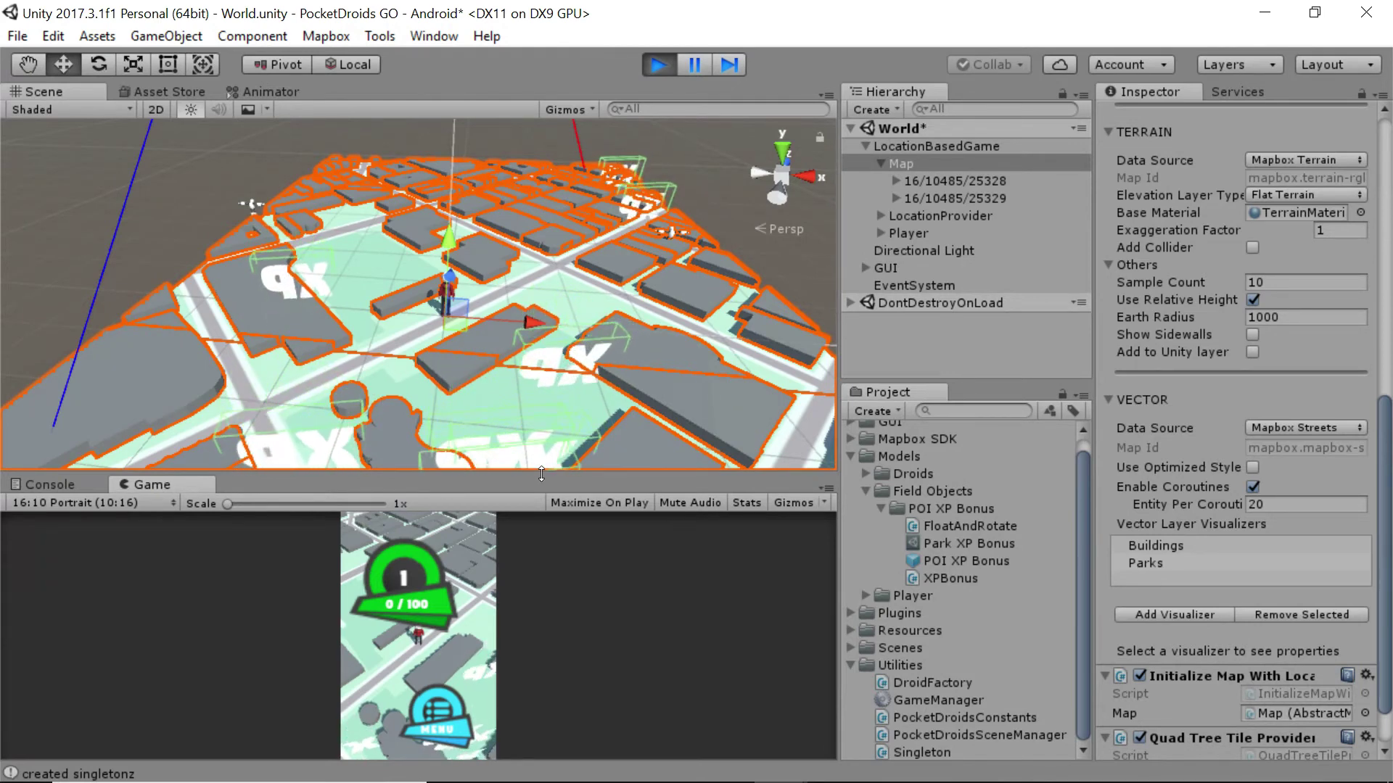
click(657, 65)
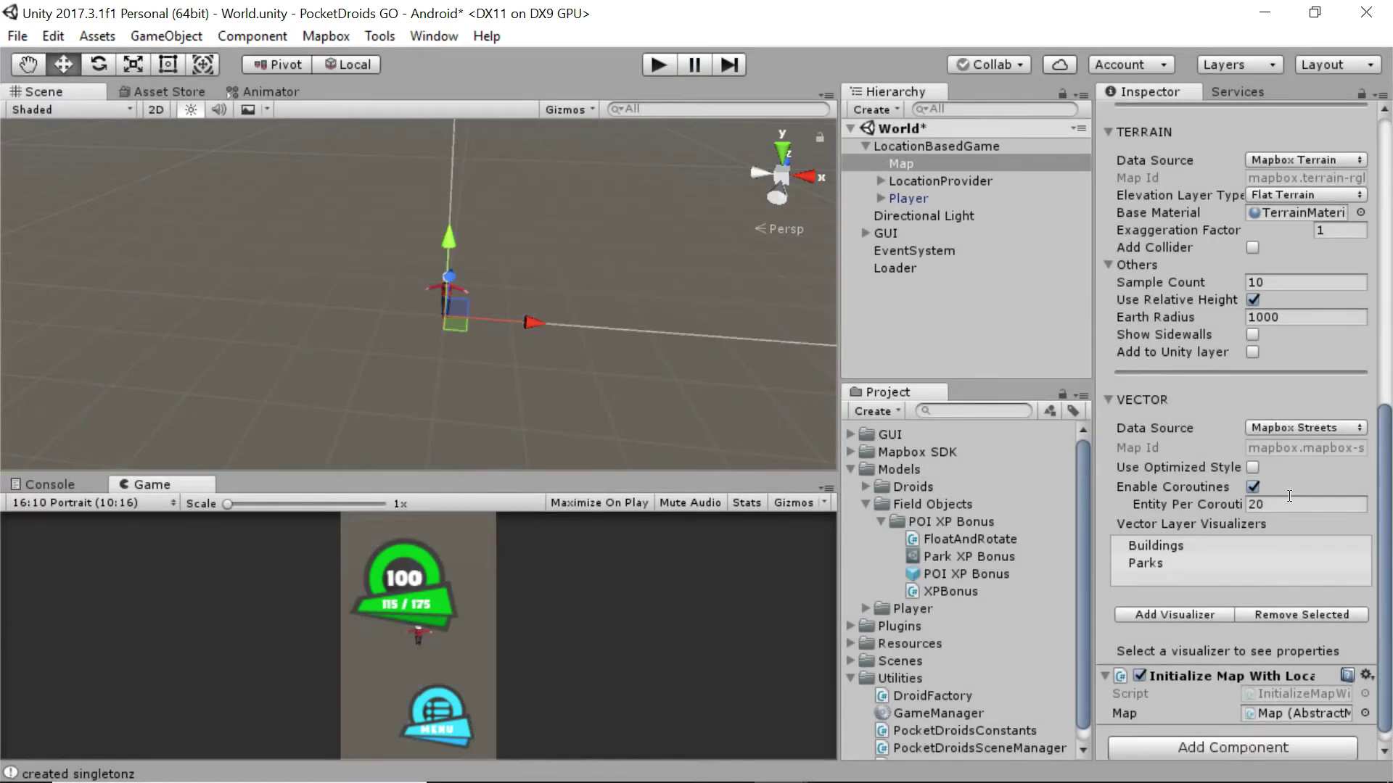
Add an empty filter to the Map's Parks visualizer and widen the Inspector to show all its fields.
scroll(1314, 495, down, 1)
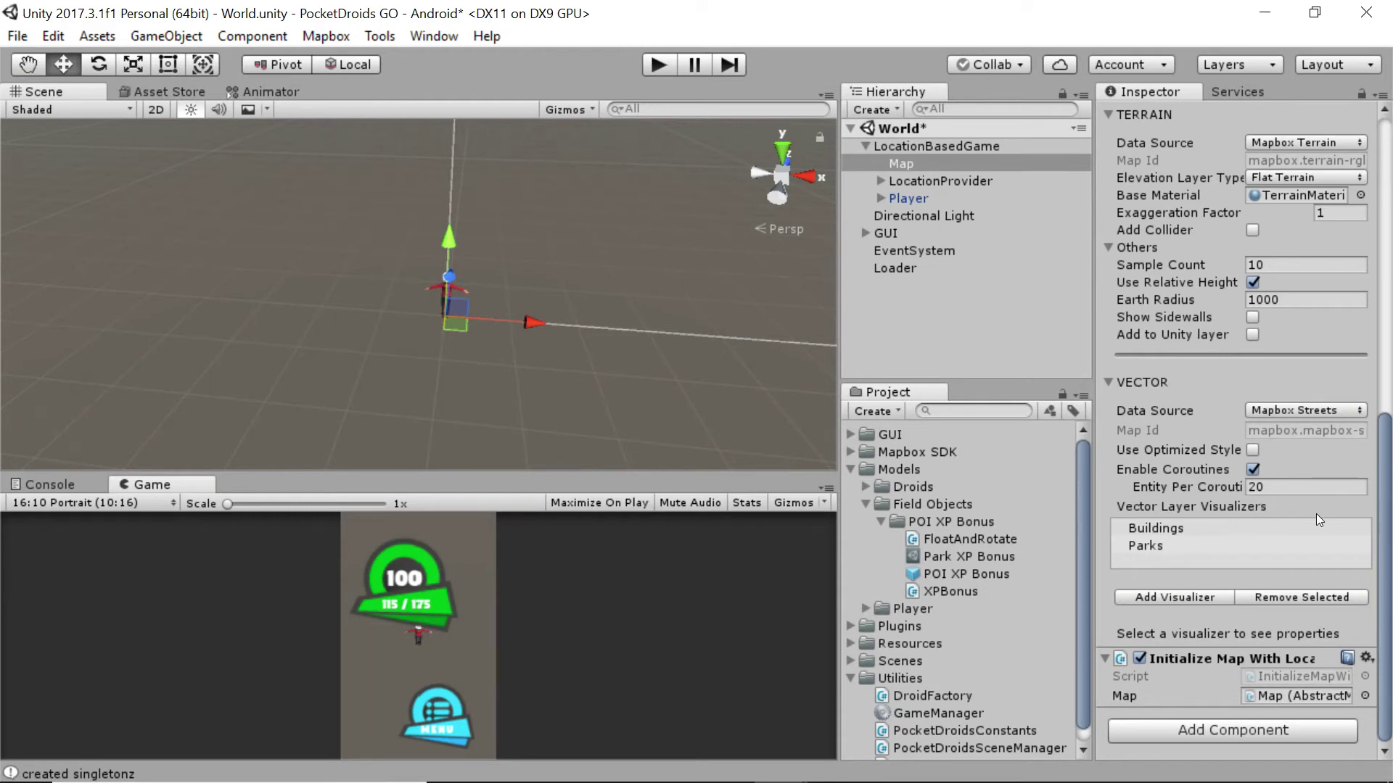
click(1215, 544)
scroll(1215, 544, down, 5)
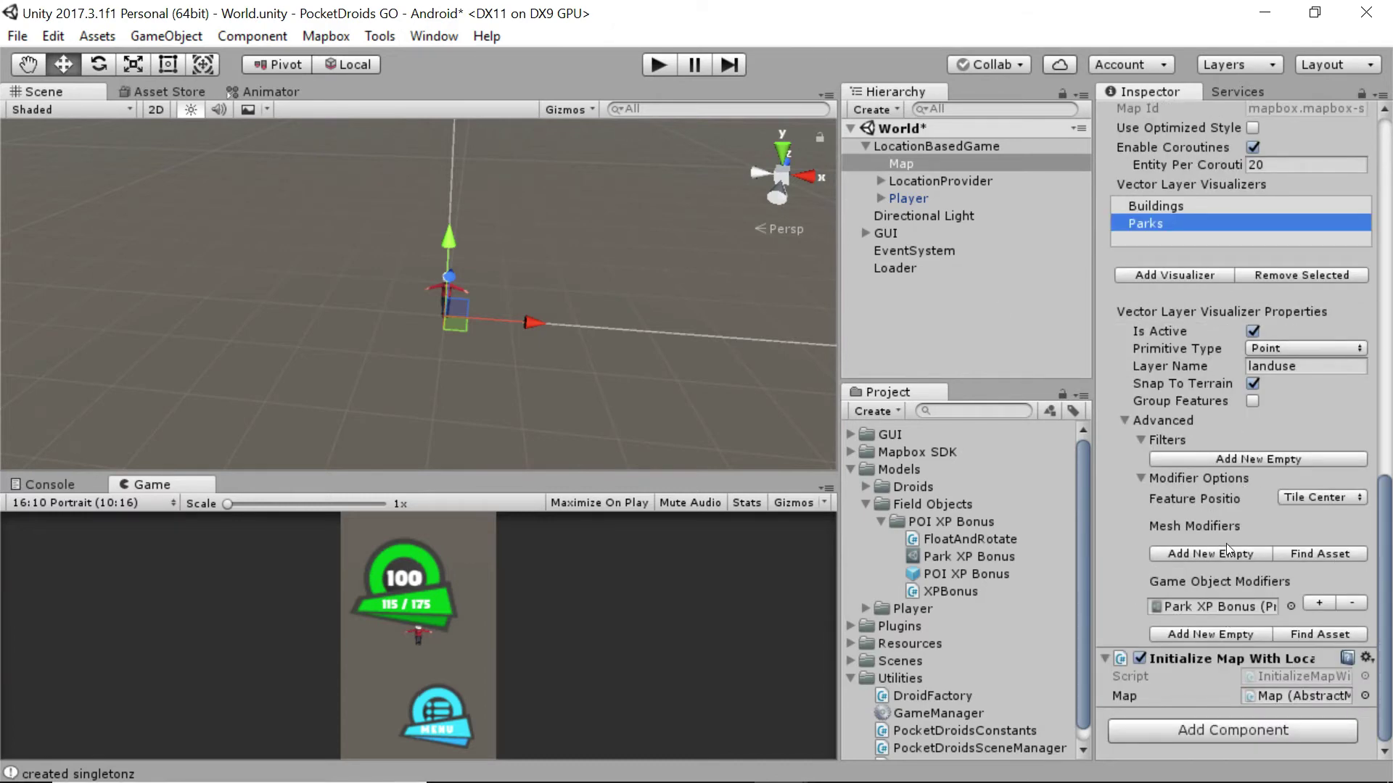
click(1226, 459)
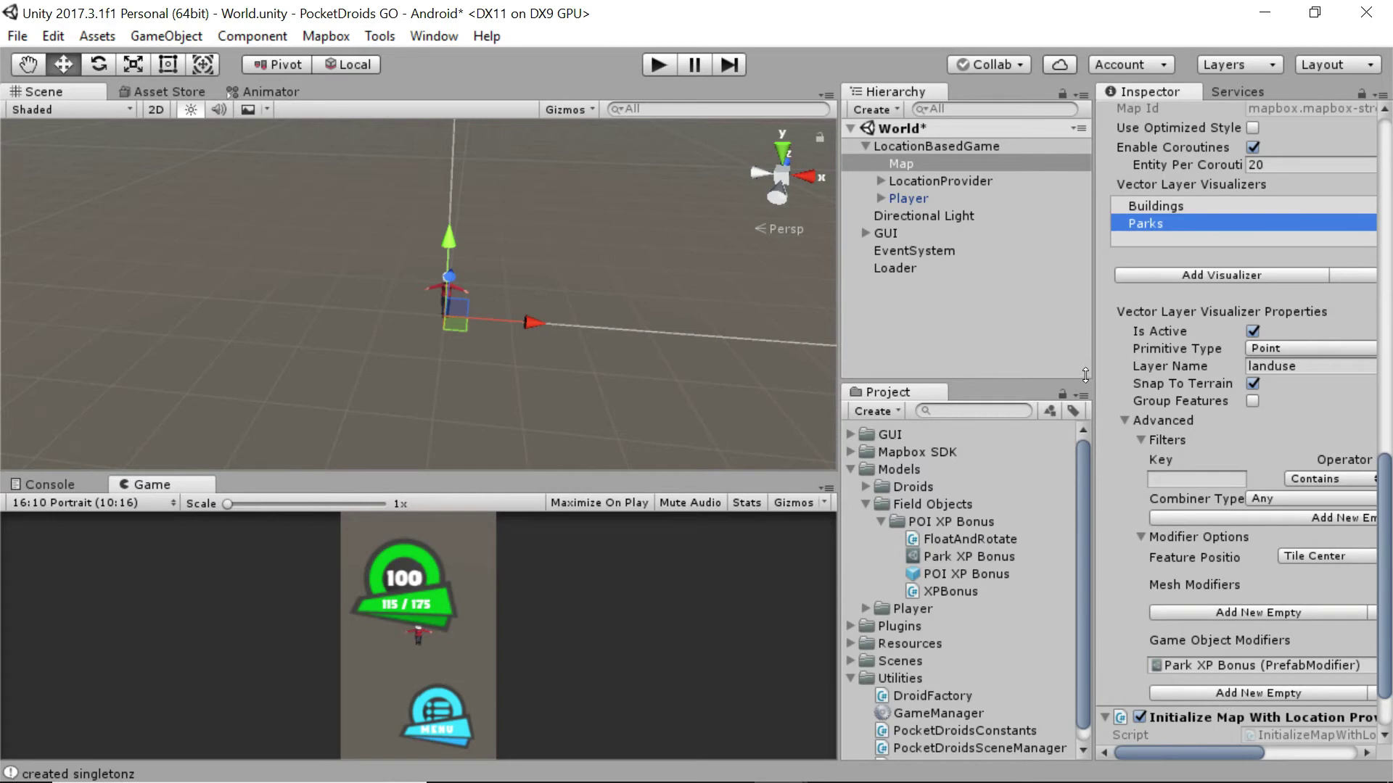
drag(1088, 379, 771, 379)
Set the Parks filter's key to type and its Contains value to park, and save the scene.
click(864, 470)
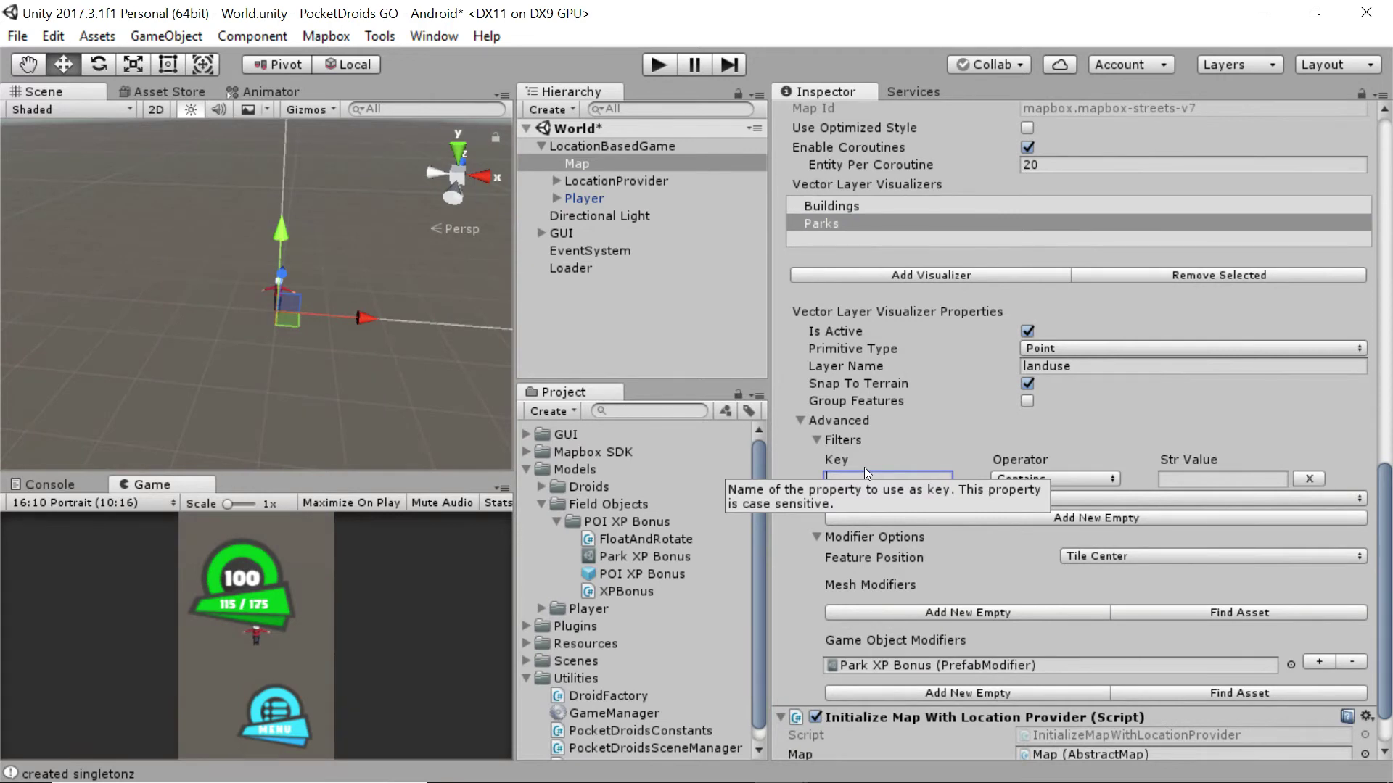
key(Tab)
key(Tab)
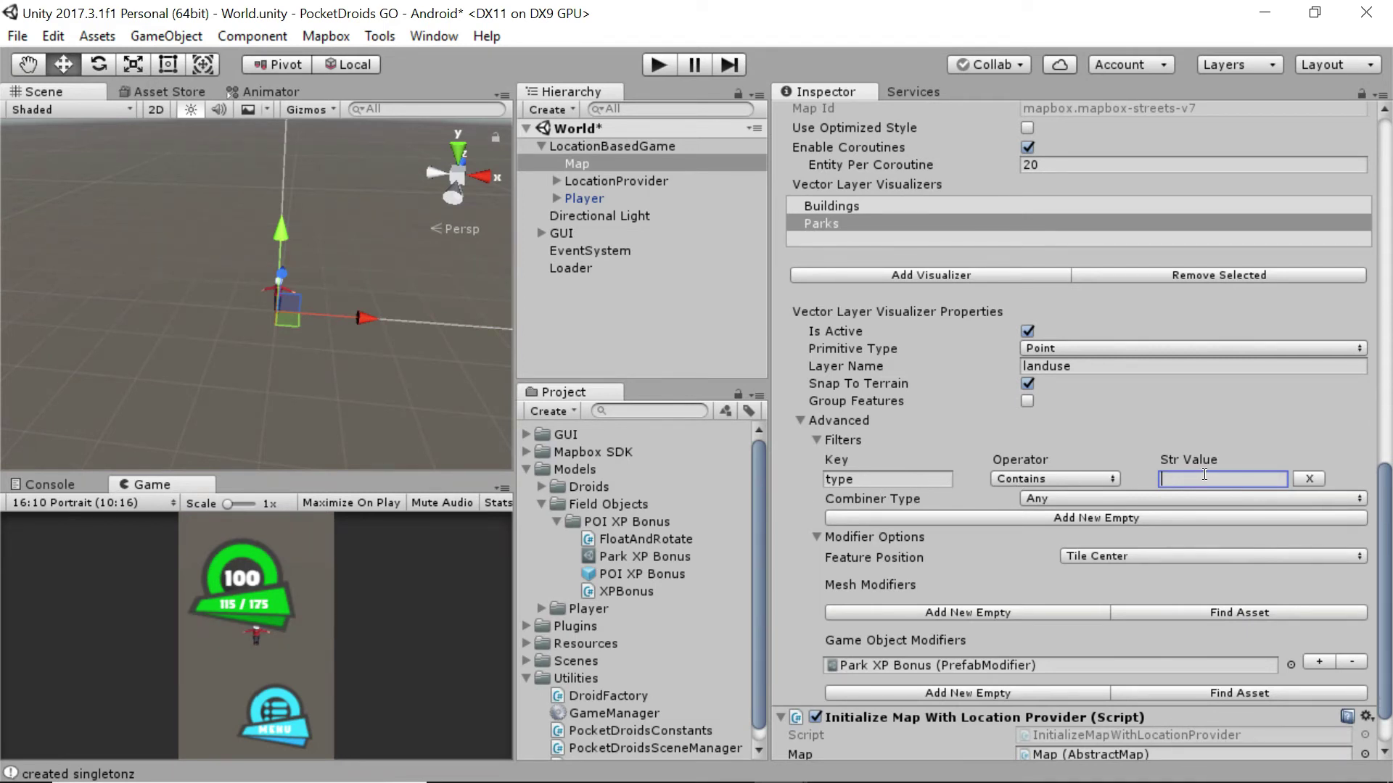
text(park)
key(ctrl+s)
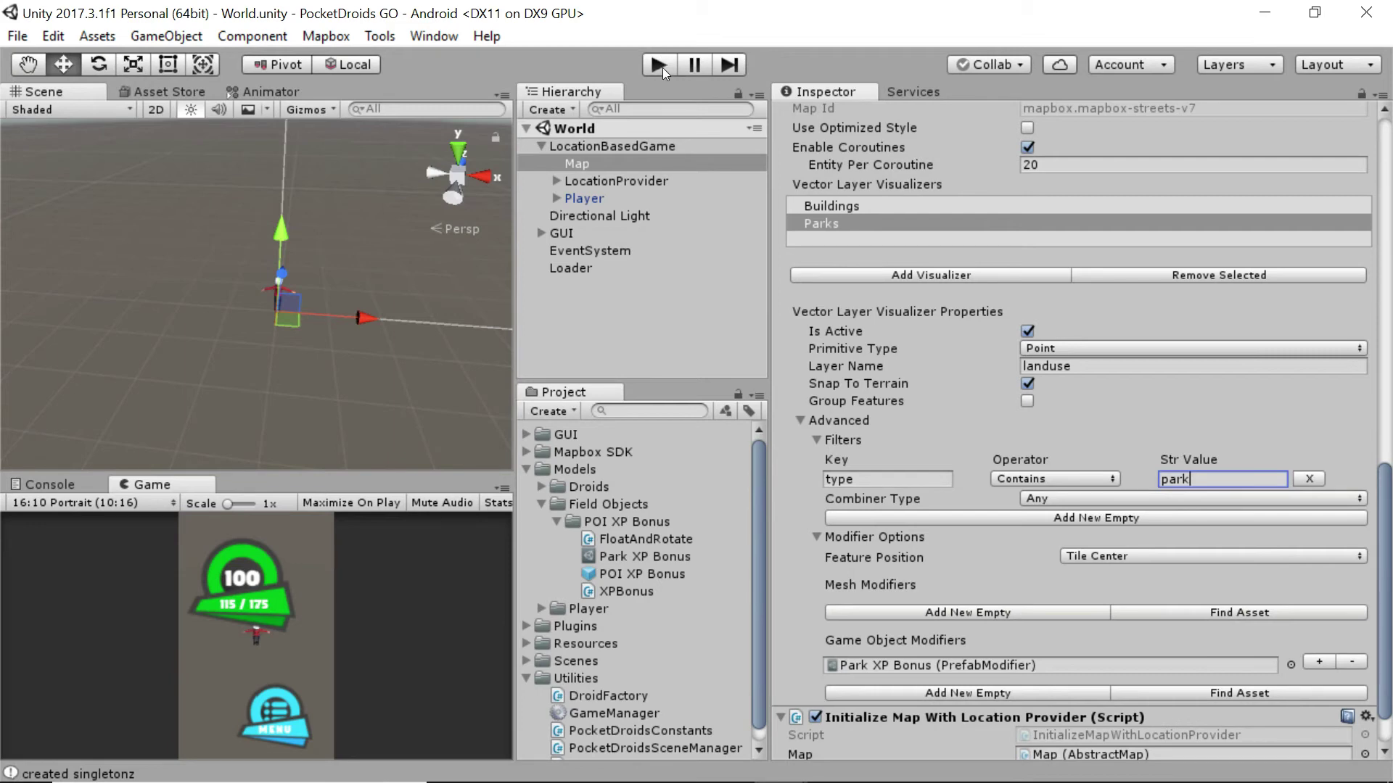
Run the game with a wider Scene view, examine where the XP bonuses spawn on the map, and stop it.
click(659, 64)
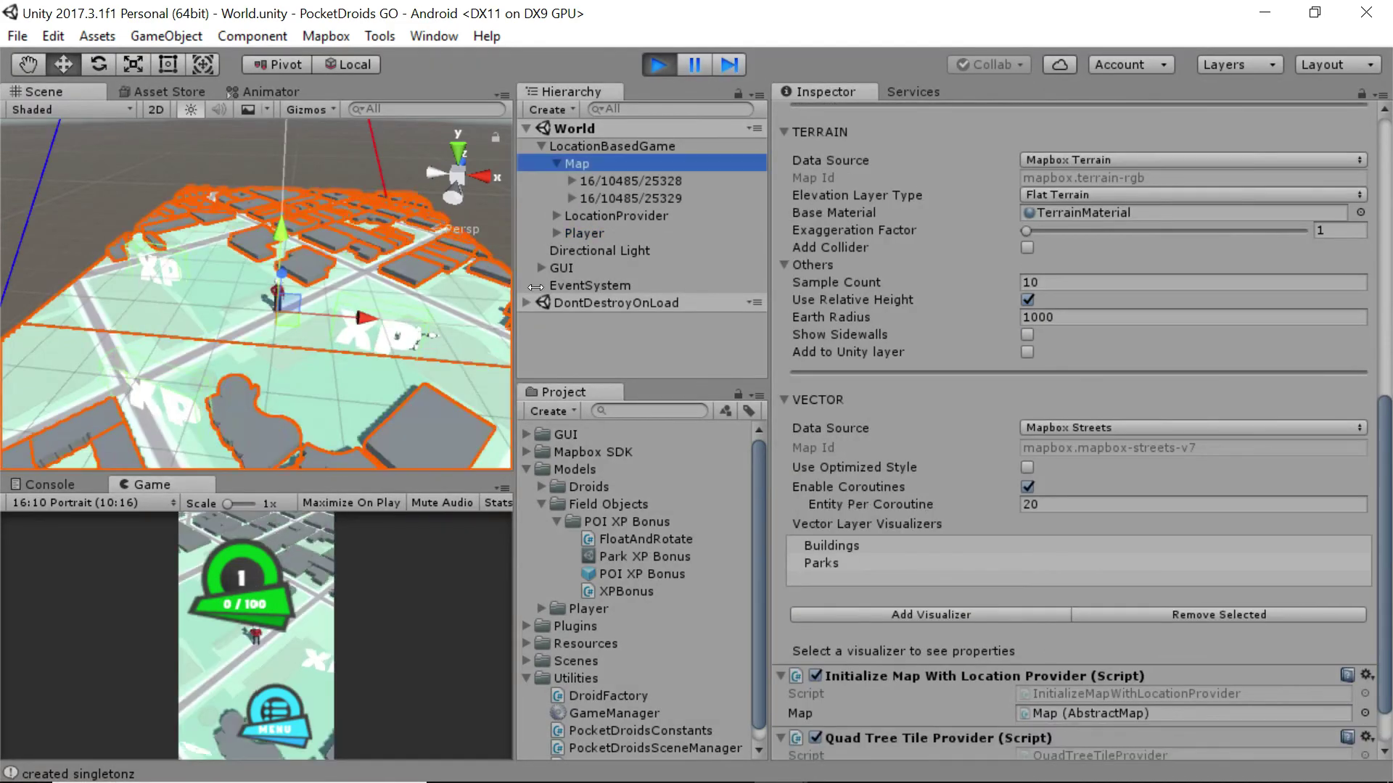
drag(536, 288, 858, 287)
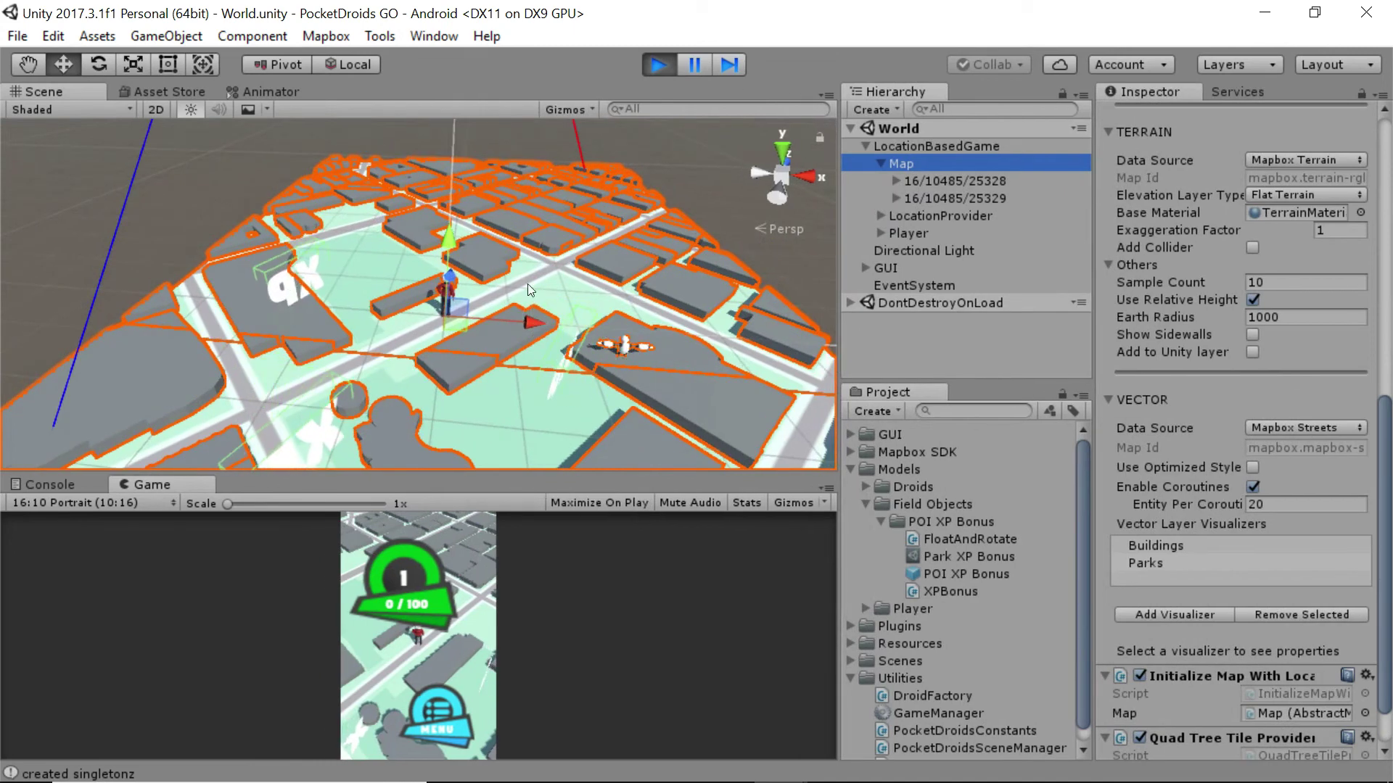
right_drag(687, 268, 573, 312)
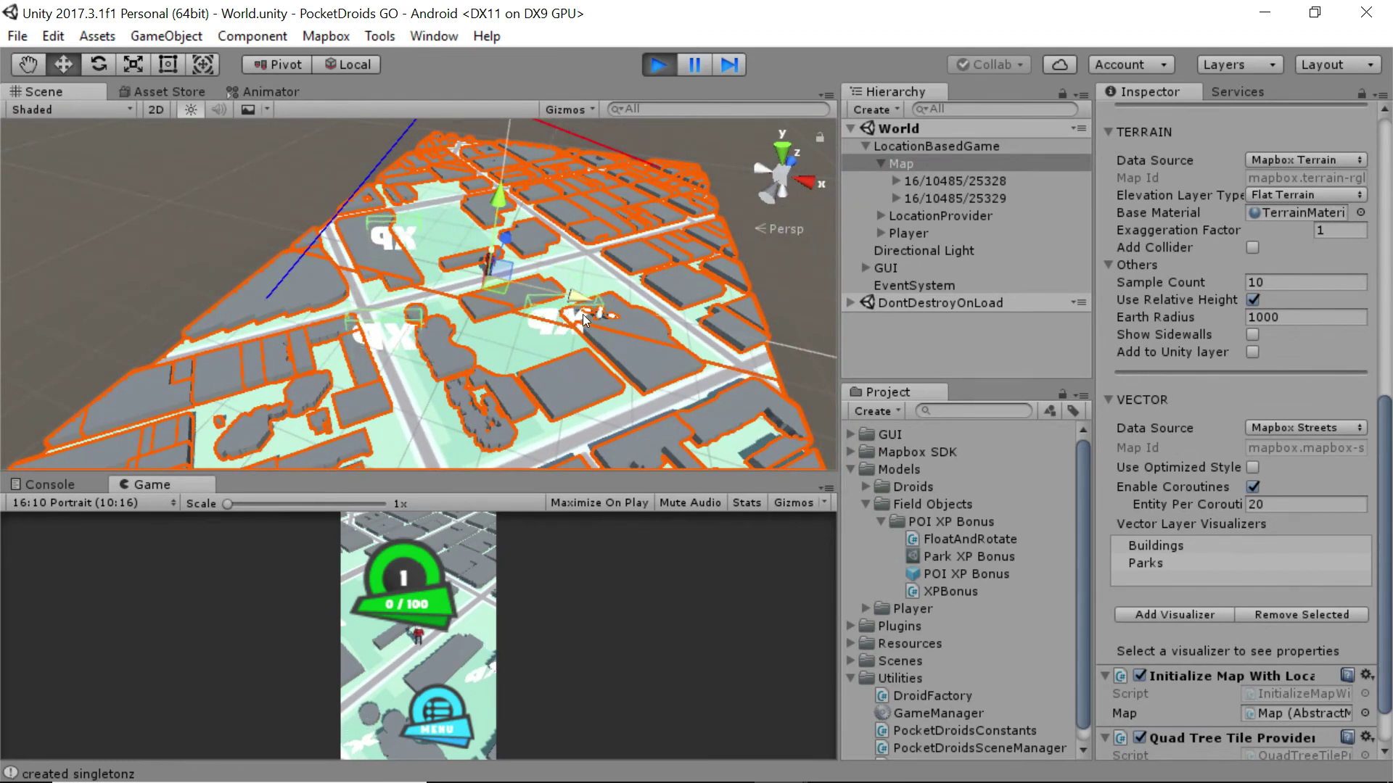
right_drag(584, 318, 539, 300)
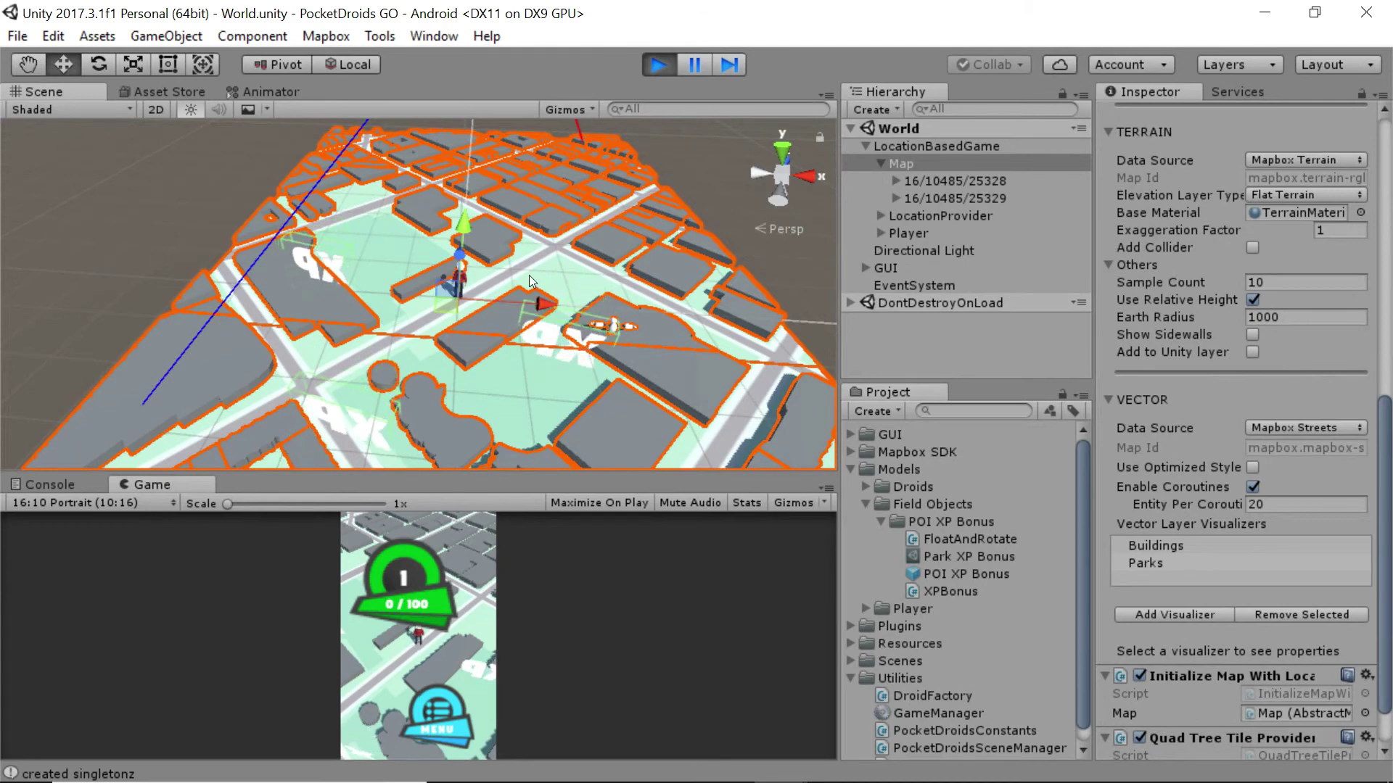
click(659, 66)
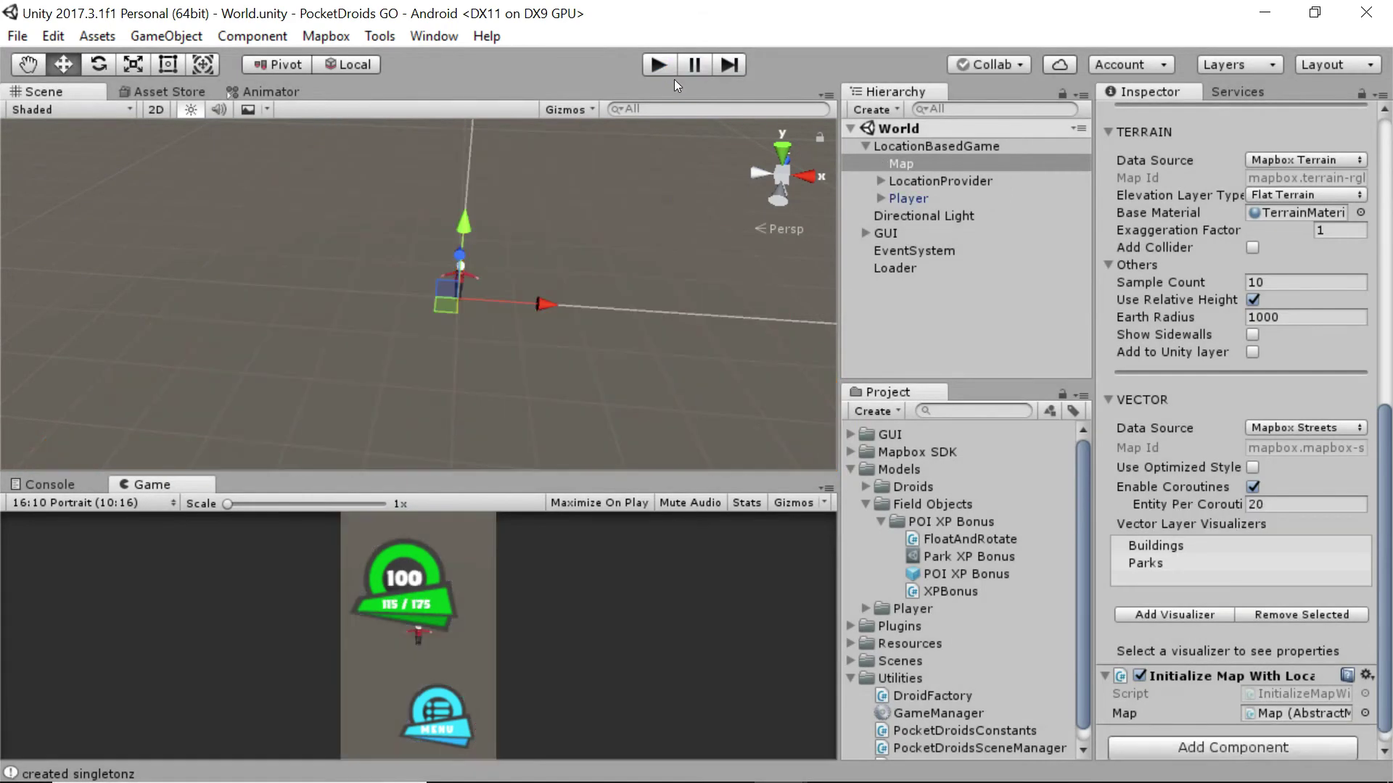
Reopen the Parks visualizer's properties and review its filter settings in a widened Inspector.
scroll(1252, 556, down, 1)
scroll(1252, 555, up, 3)
scroll(1252, 556, down, 3)
click(1216, 548)
scroll(1221, 552, down, 5)
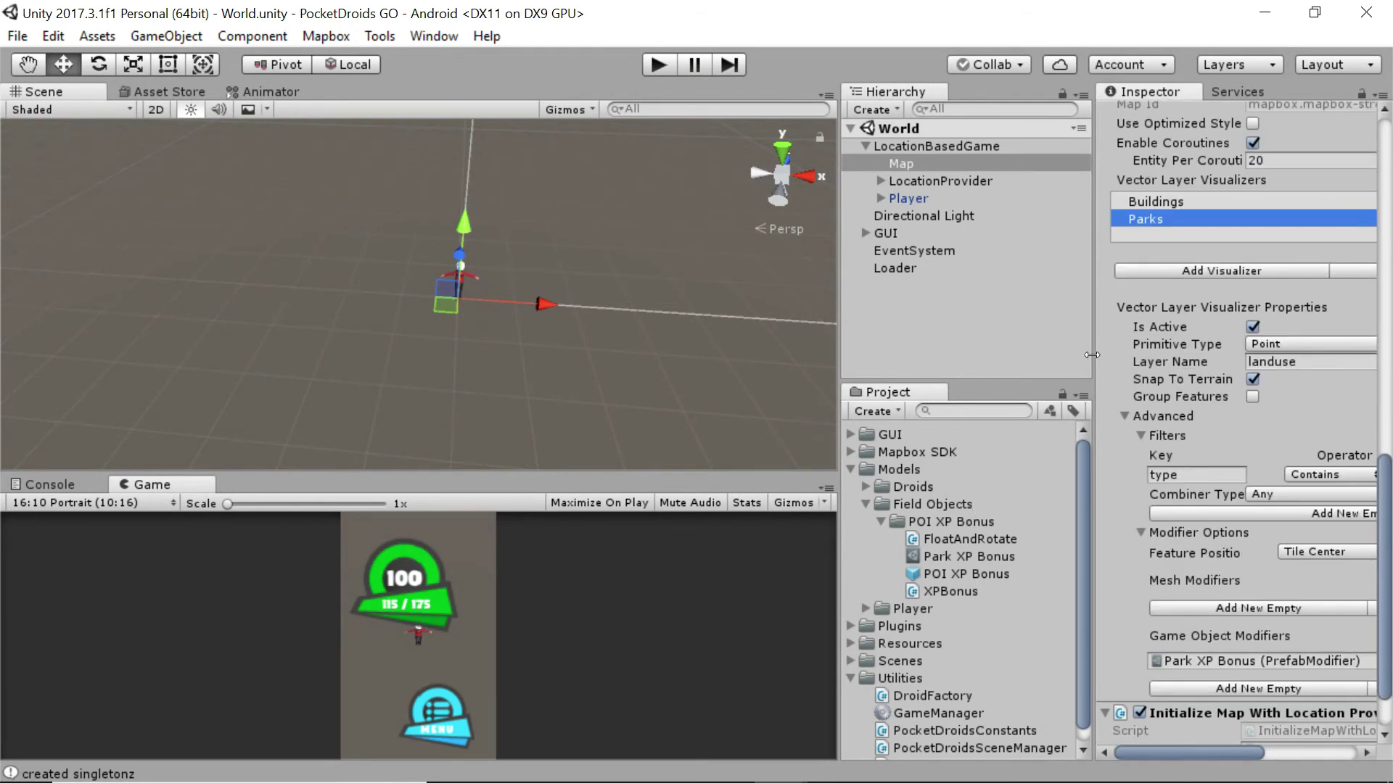
drag(1094, 355, 756, 371)
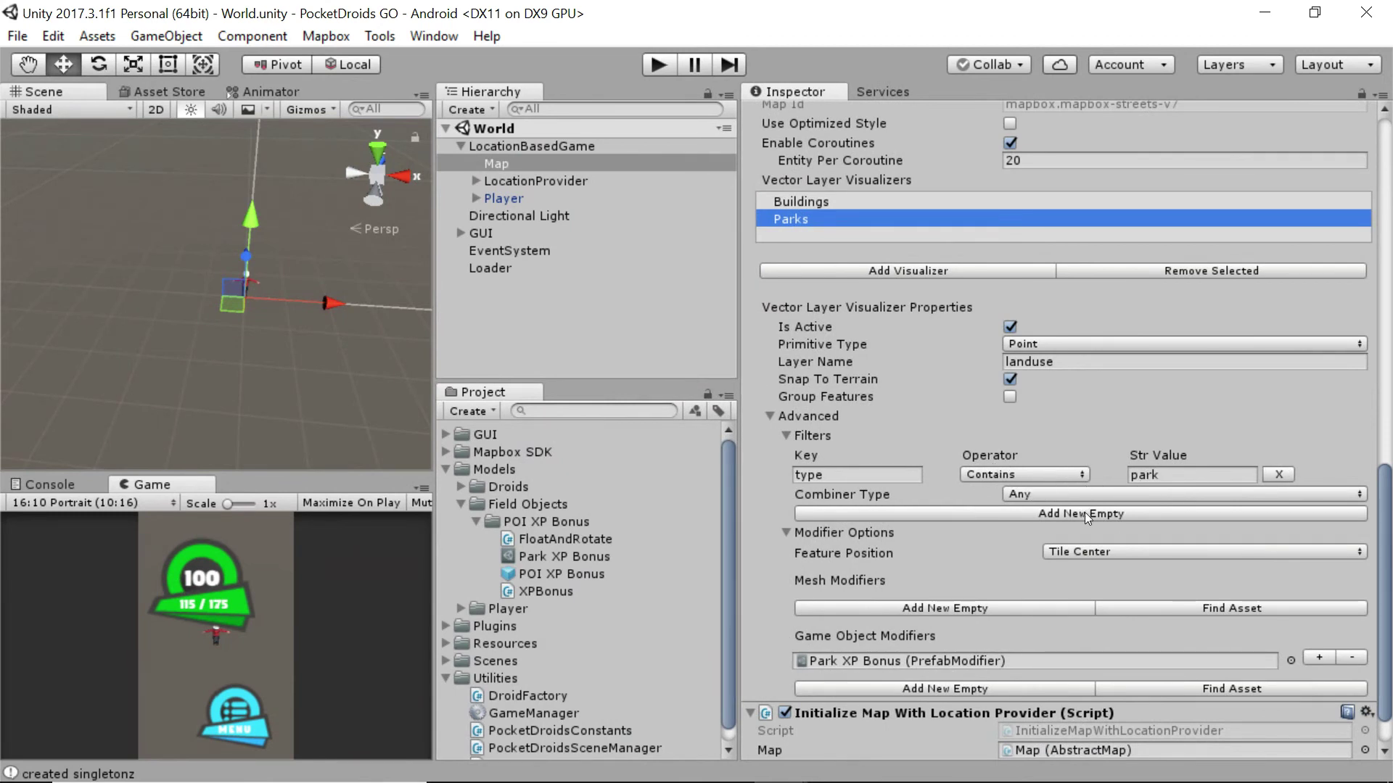
click(1126, 490)
click(1187, 436)
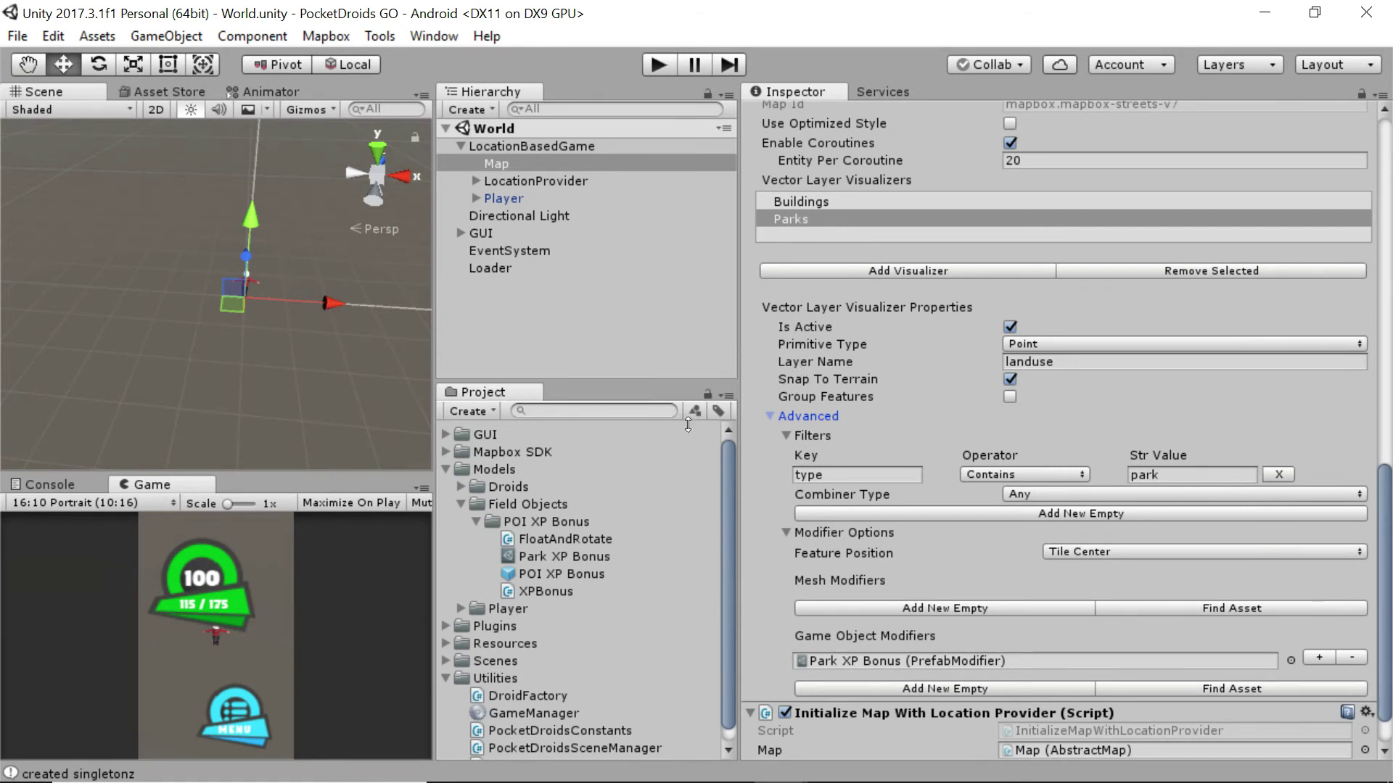
Switch to the PocketDroids GO style in Mapbox Studio, skip the walkthrough and examine the park areas on the map.
click(617, 769)
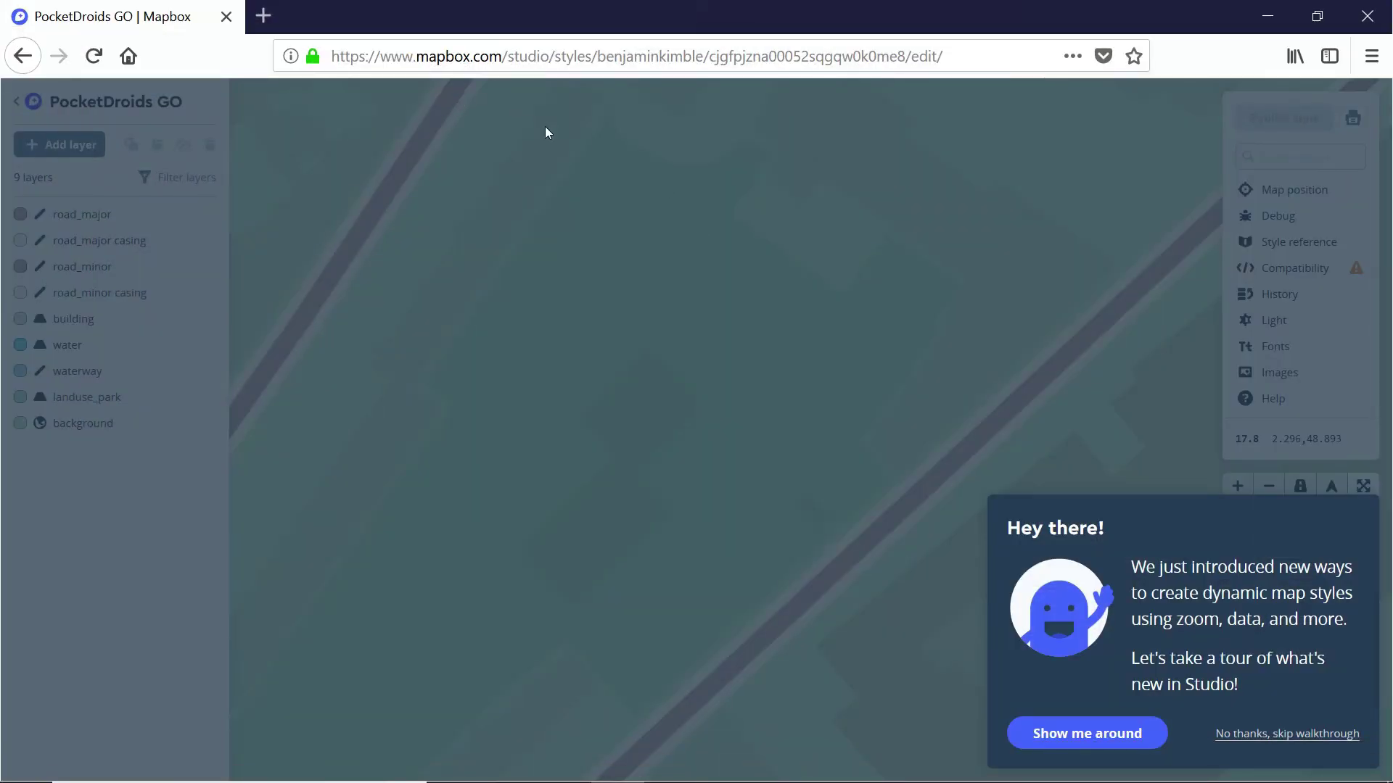
click(1296, 735)
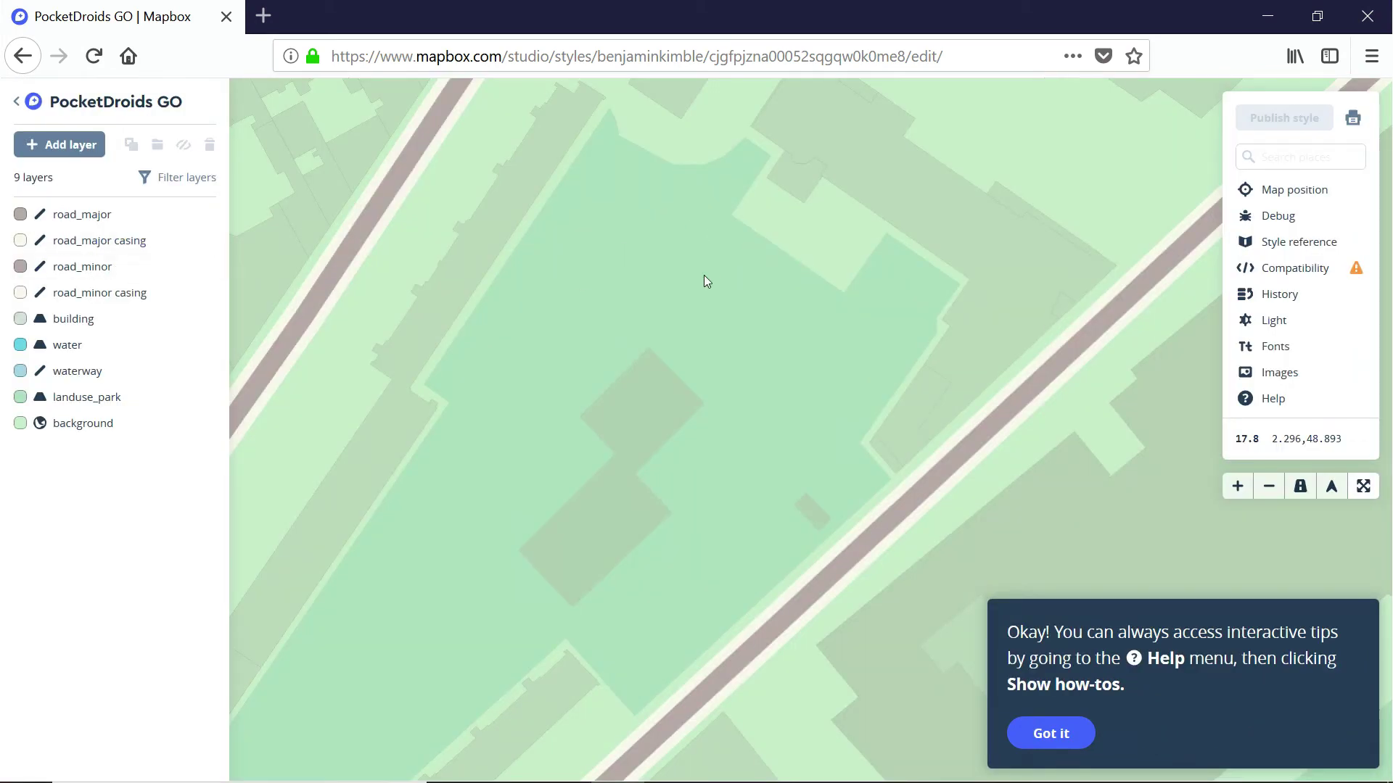
scroll(709, 270, down, 5)
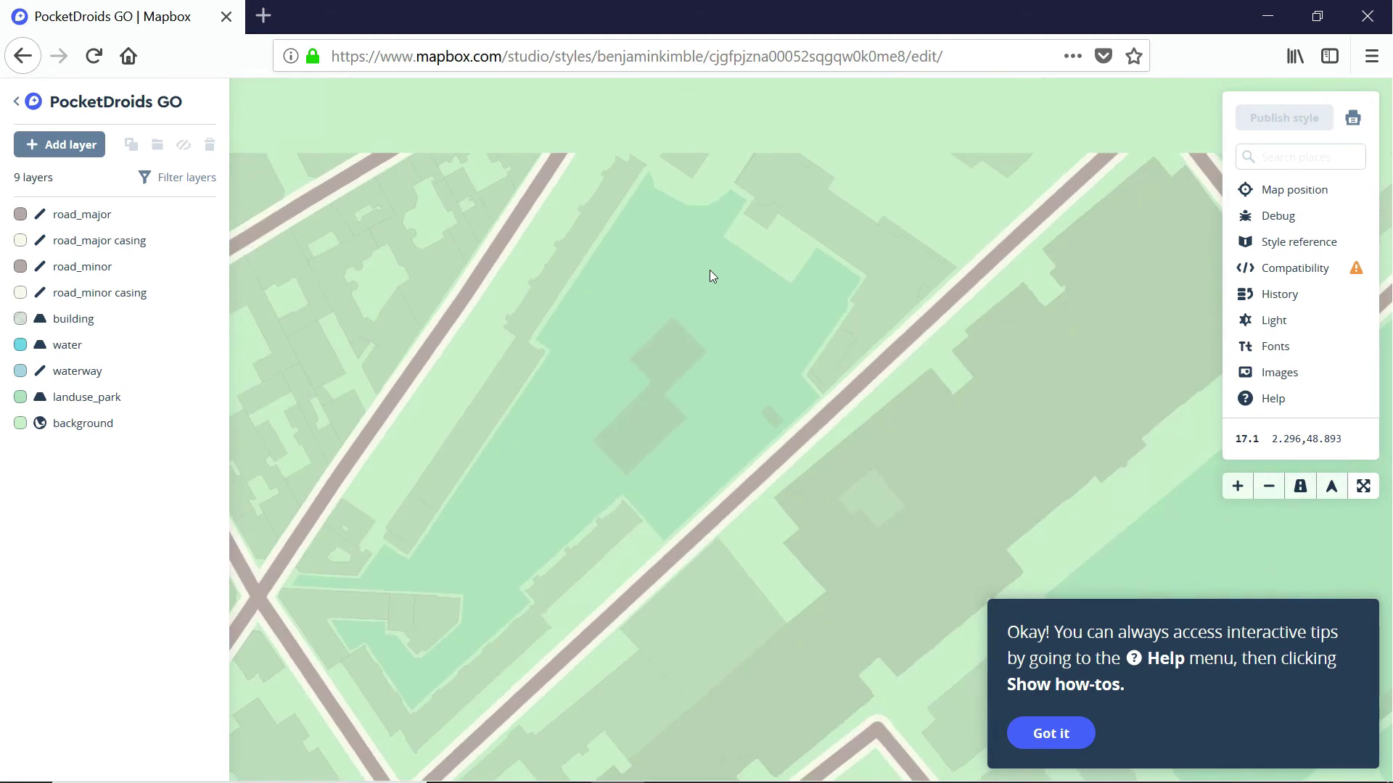
scroll(710, 276, down, 5)
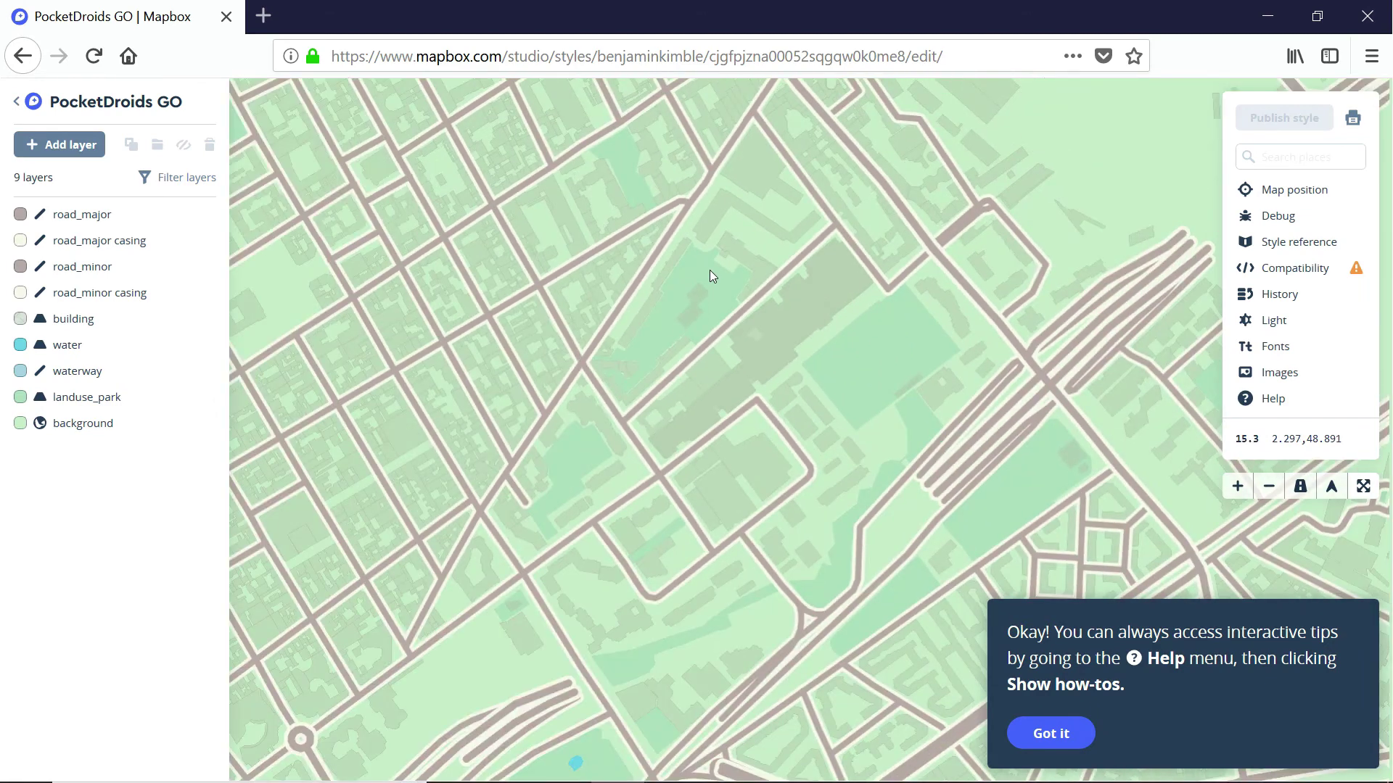
scroll(632, 333, up, 1)
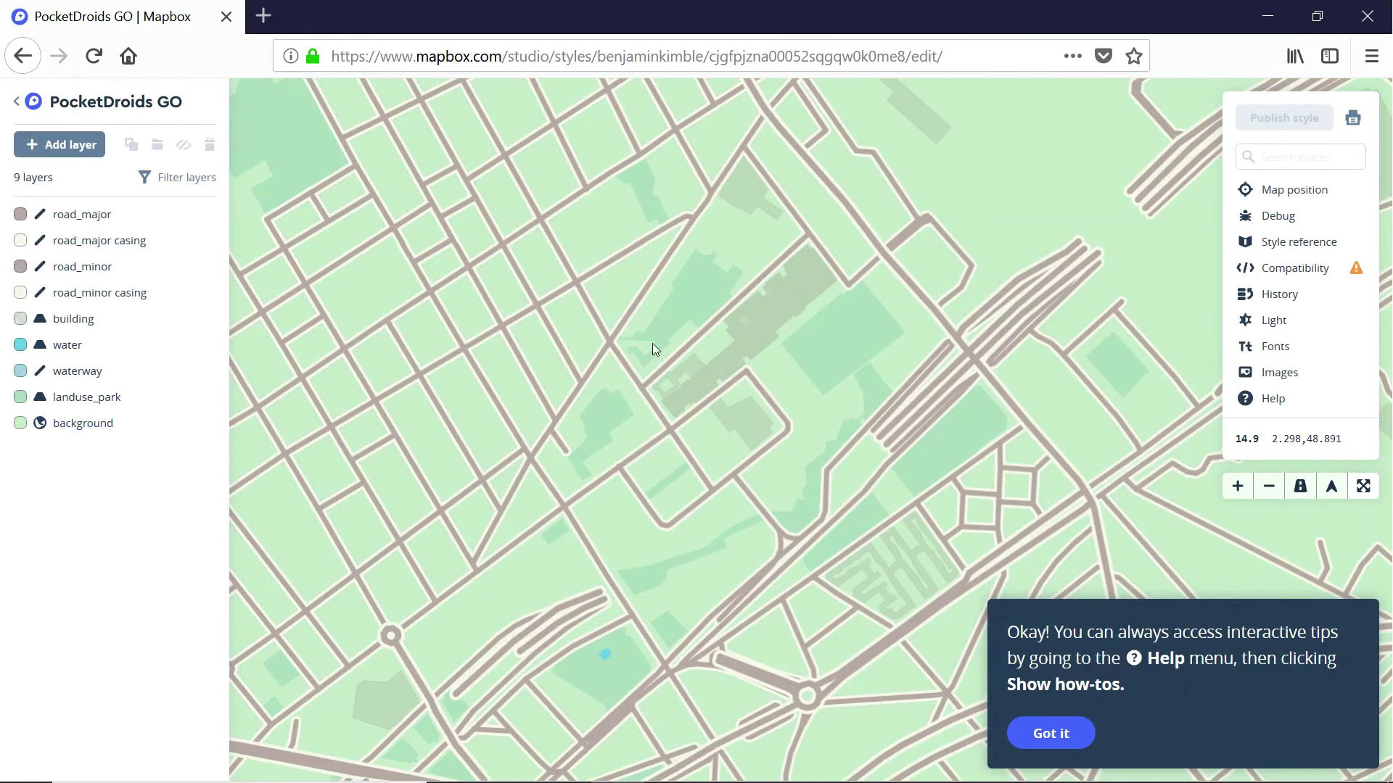
scroll(660, 346, up, 1)
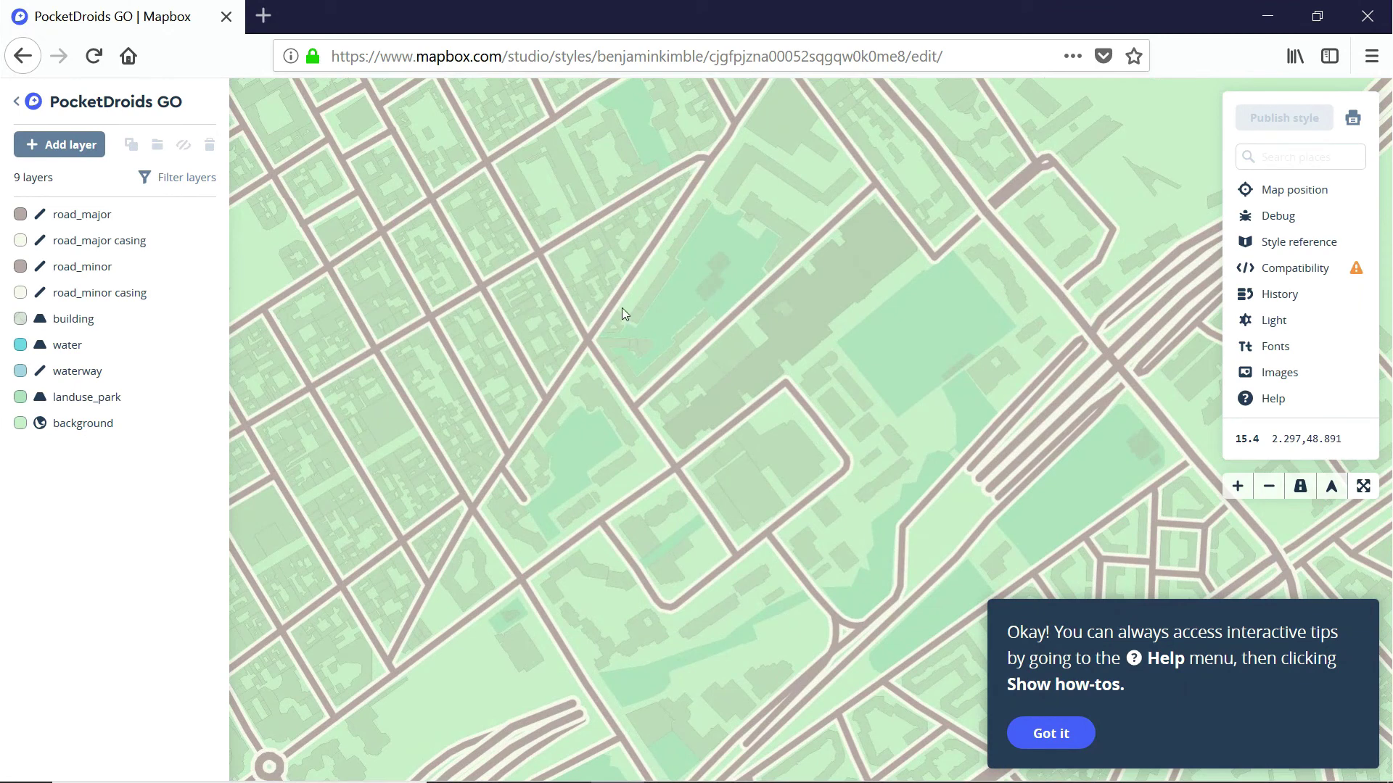
scroll(630, 305, down, 1)
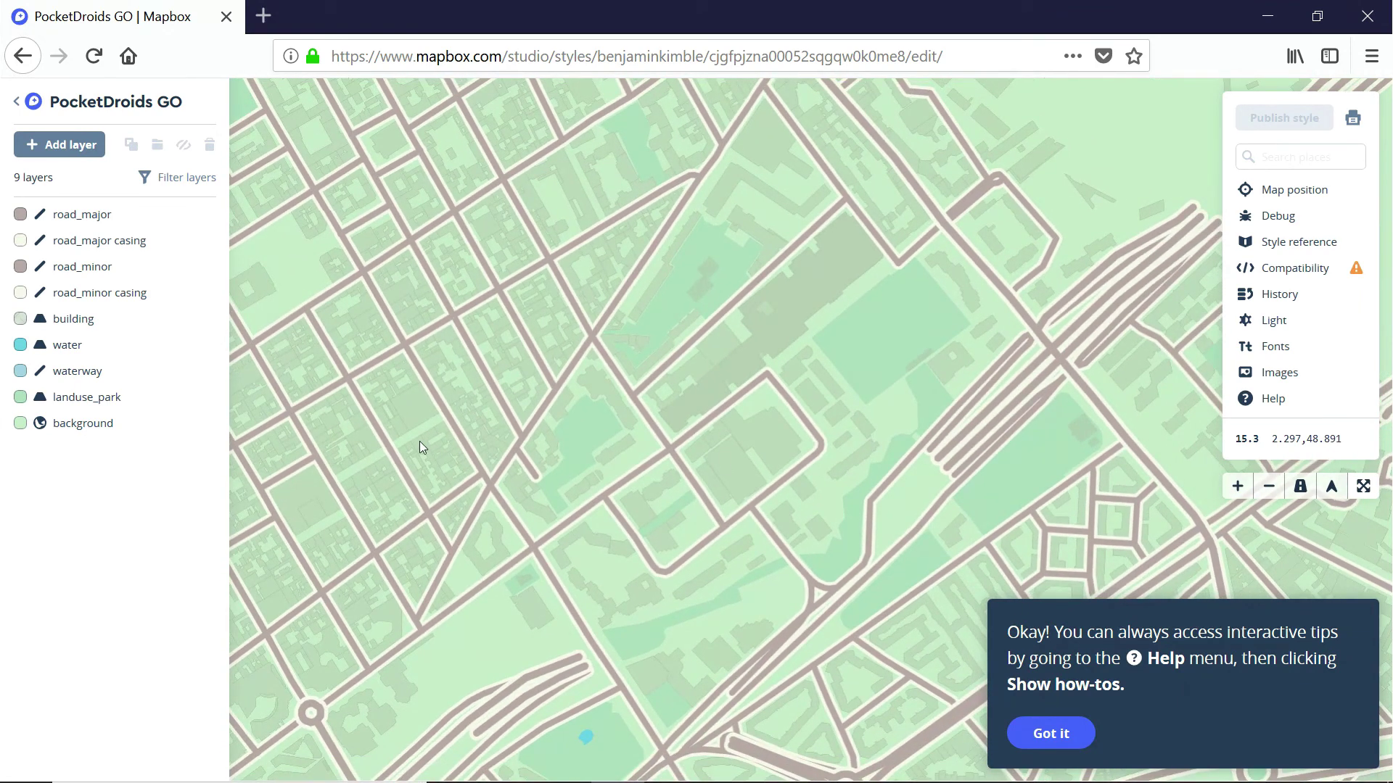
Show the landuse_park layer's data selection and examine which map areas its class filter covers.
click(75, 403)
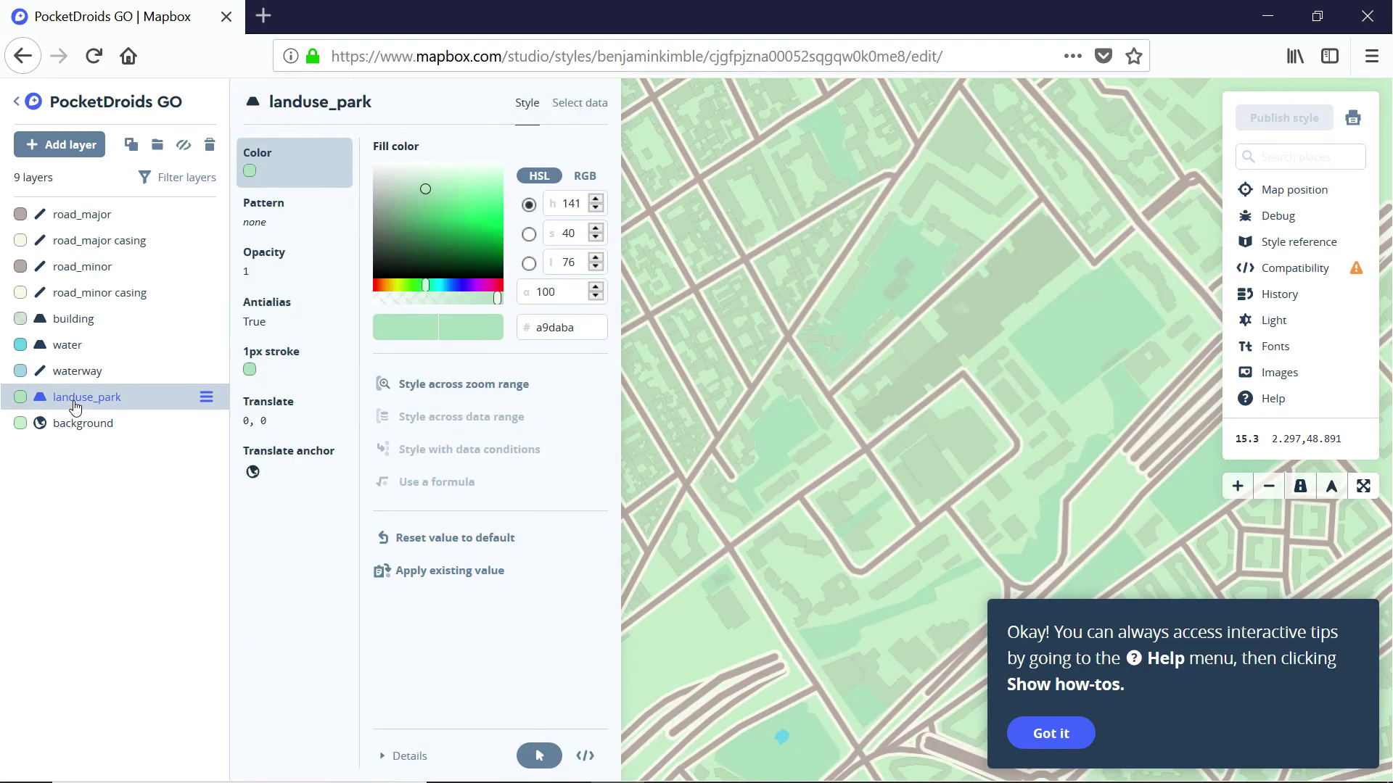
click(573, 105)
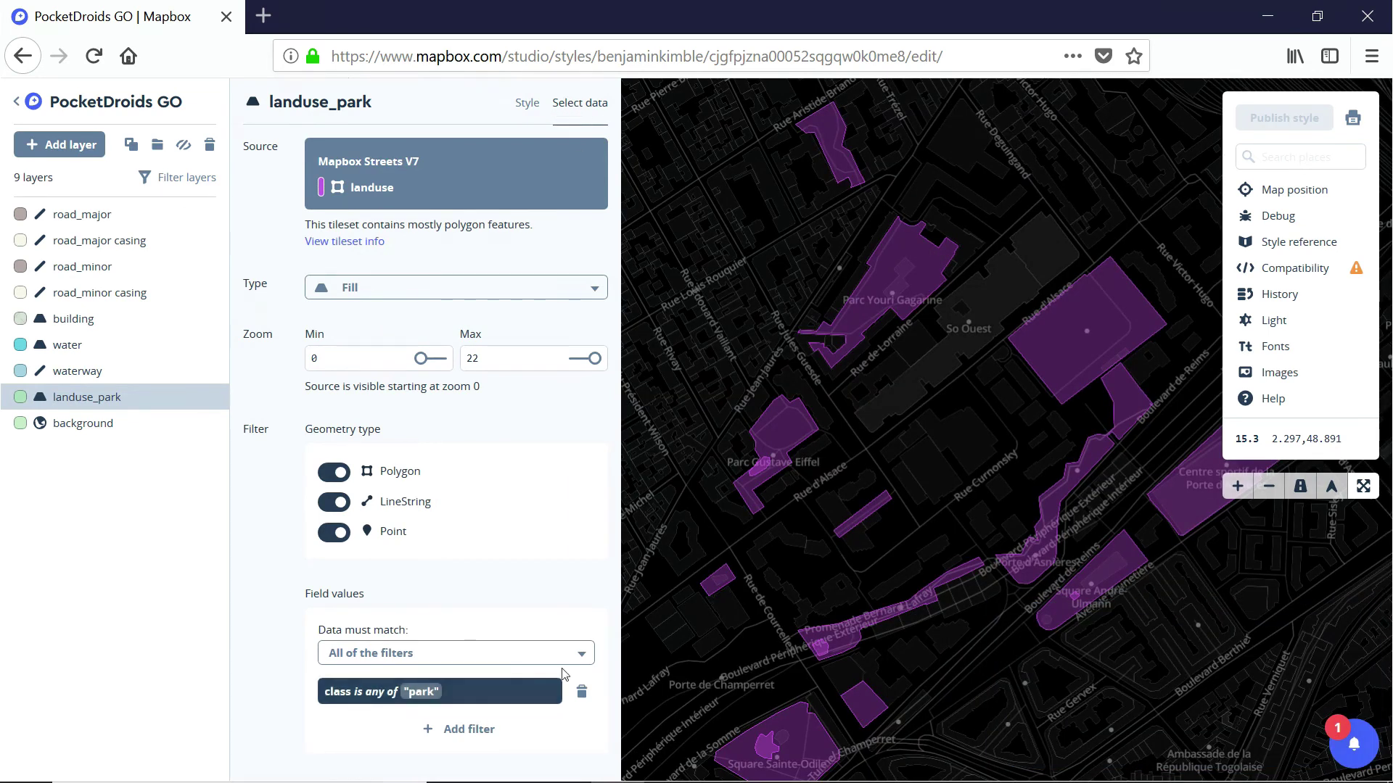
scroll(956, 428, down, 4)
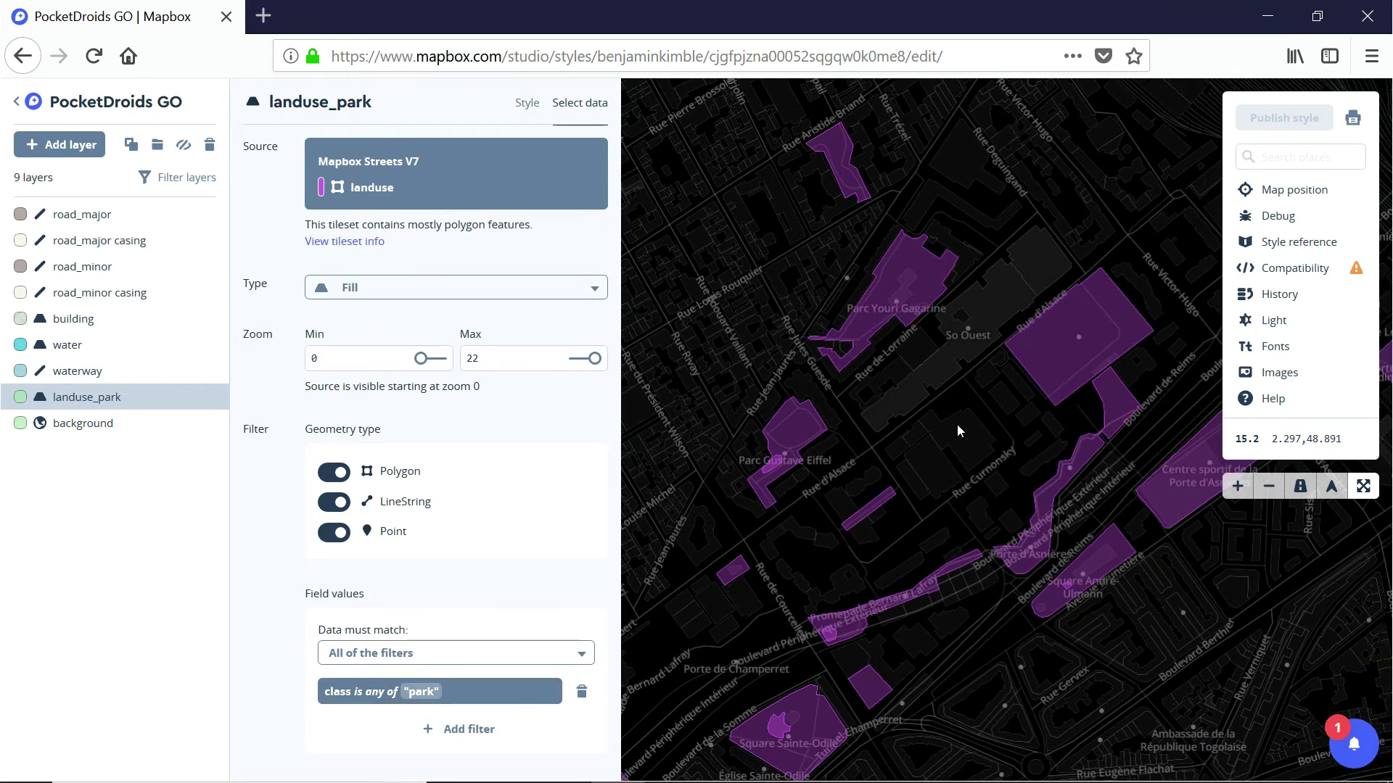
drag(953, 455, 863, 464)
mouse_move(964, 450)
mouse_down()
mouse_move(947, 385)
mouse_move(967, 333)
mouse_move(1012, 380)
mouse_move(967, 423)
mouse_move(978, 440)
mouse_up()
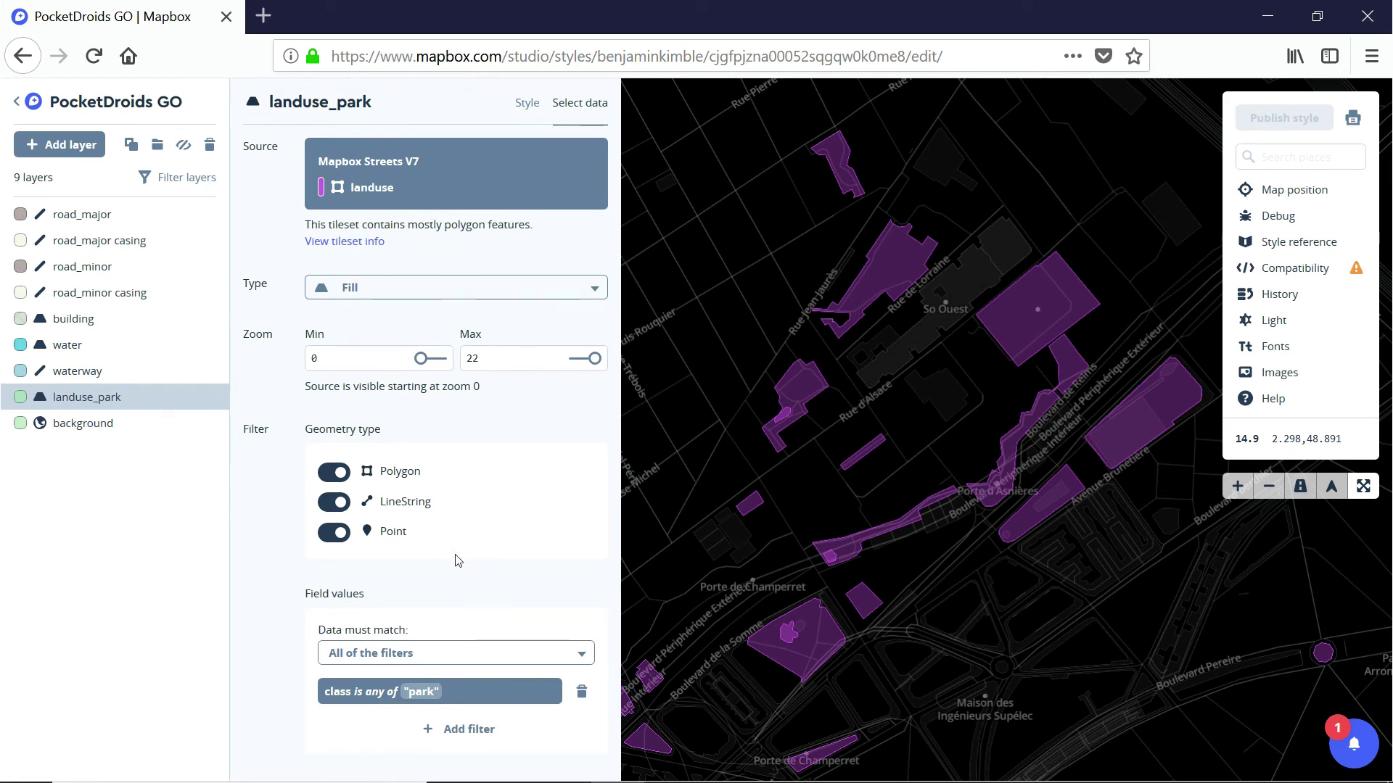
Add "cemetery" as a second value of the landuse_park layer's class filter and check the map.
click(492, 697)
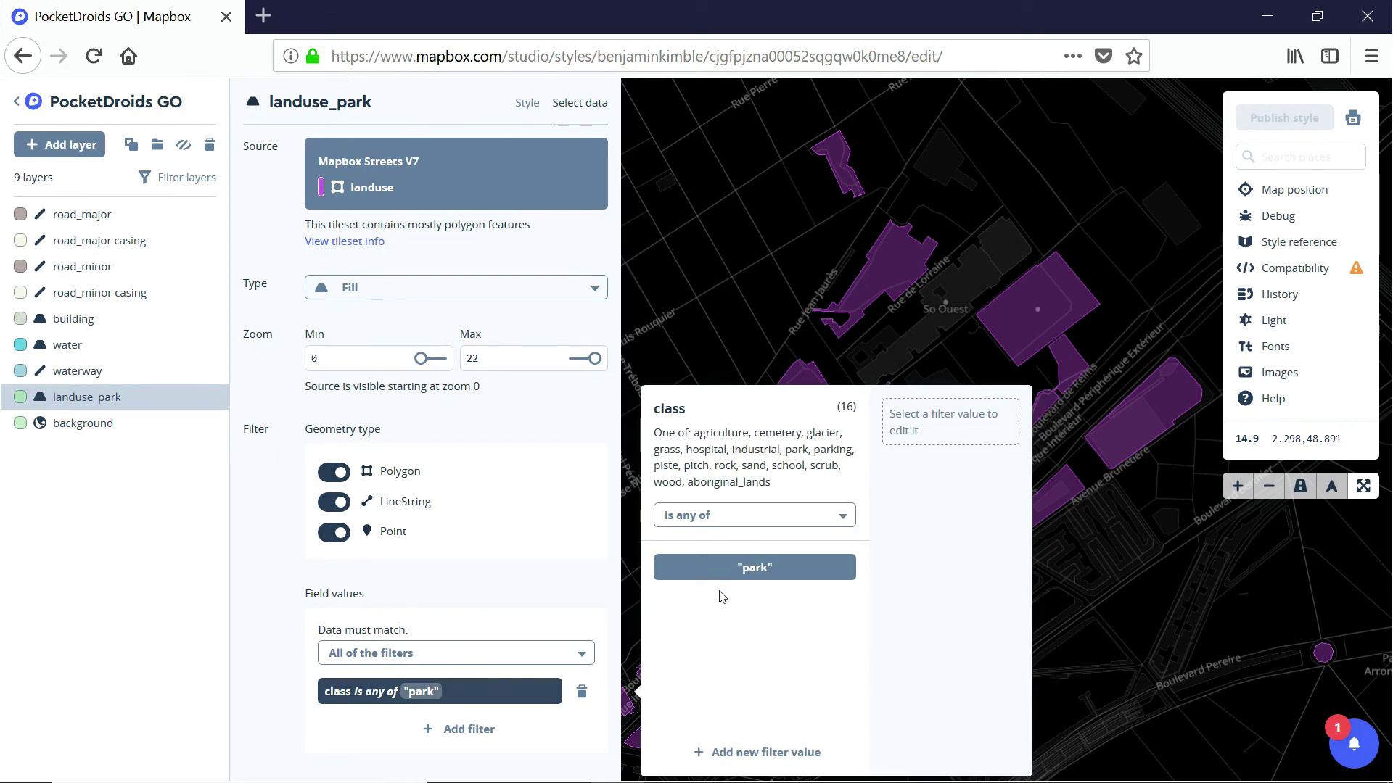
click(796, 753)
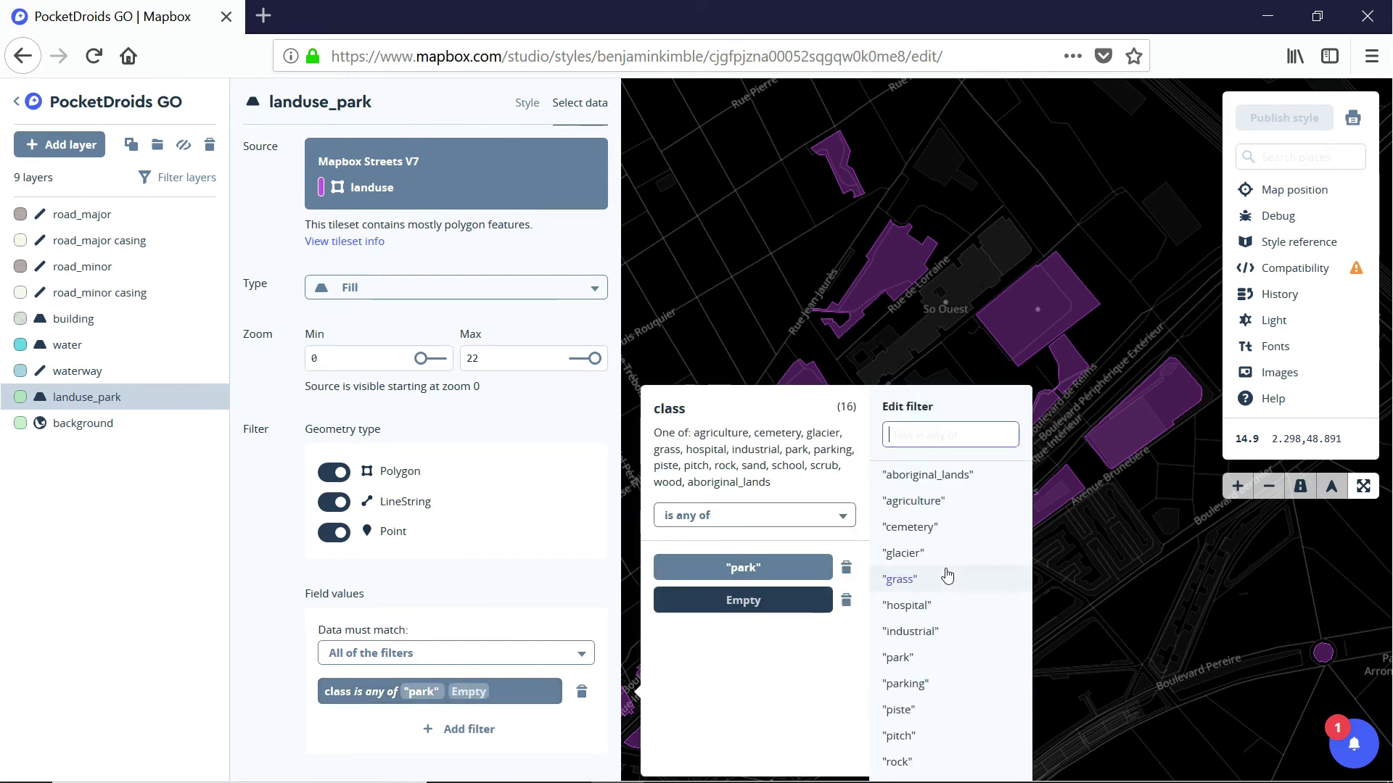
click(909, 527)
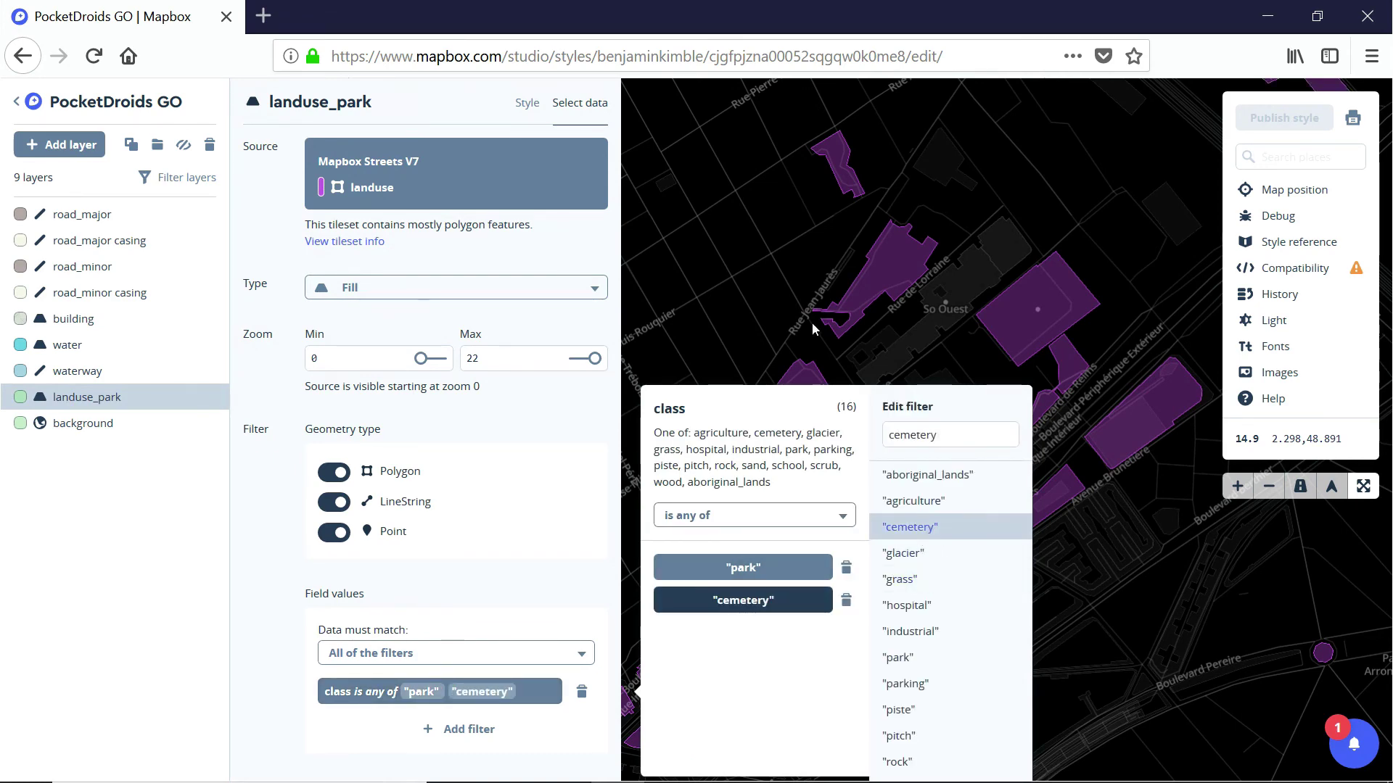
click(782, 258)
drag(738, 462, 793, 519)
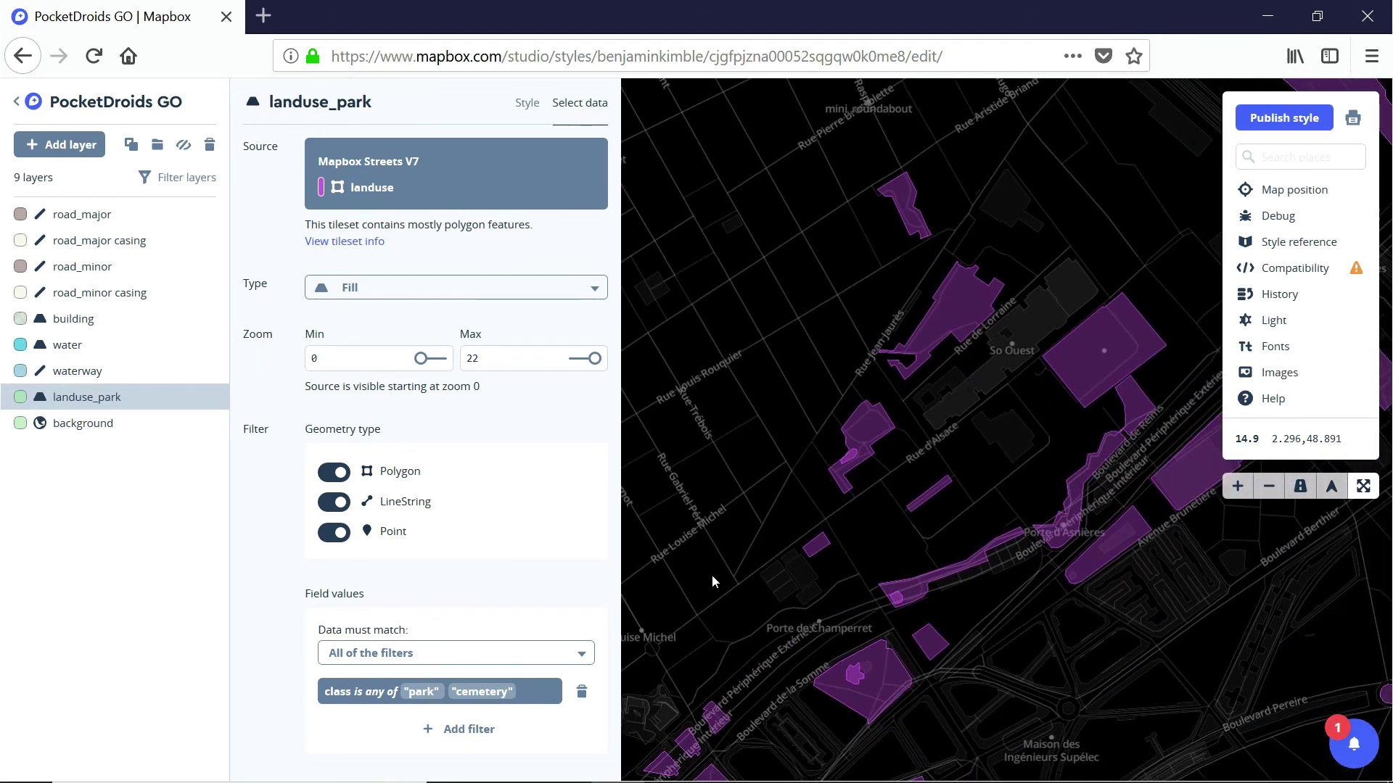
Add "grass" as a third value of the landuse_park layer's class filter and check the map.
click(542, 692)
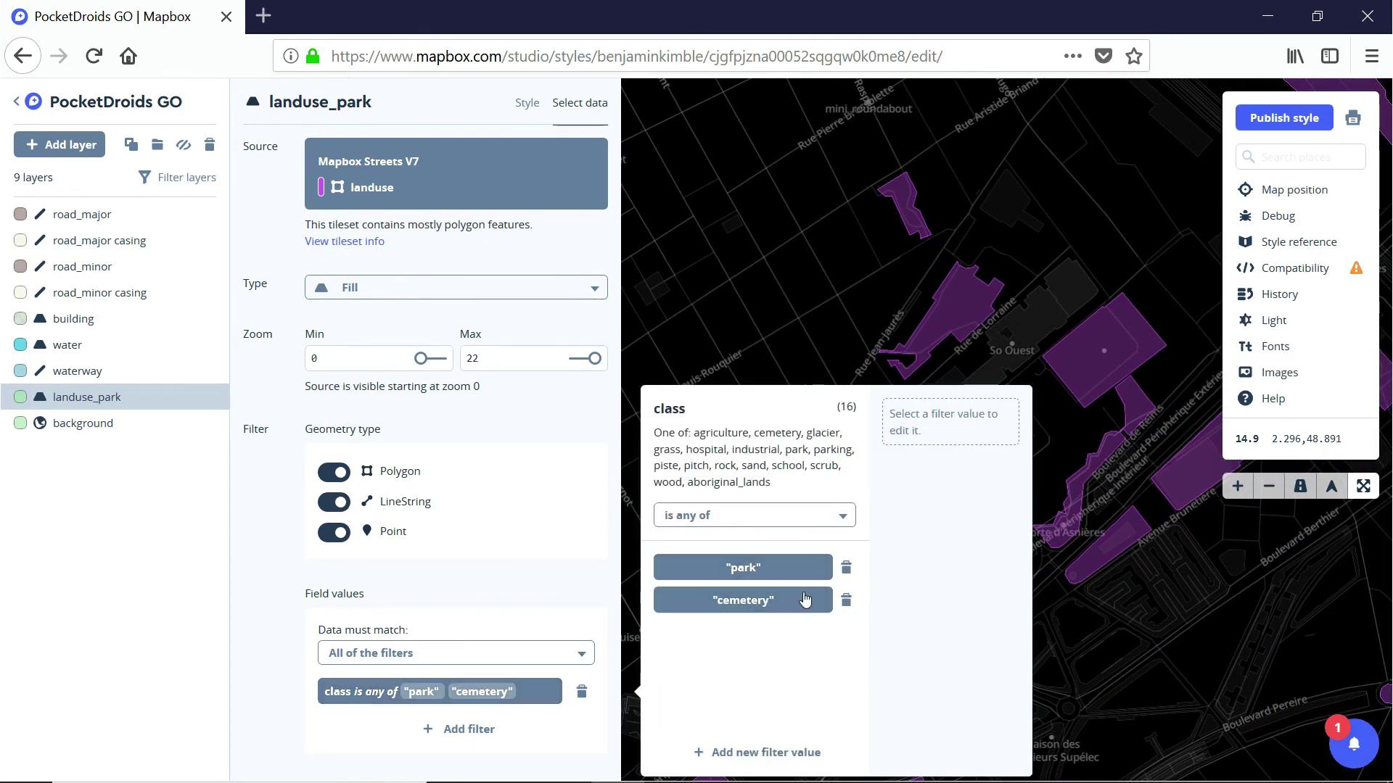
click(736, 754)
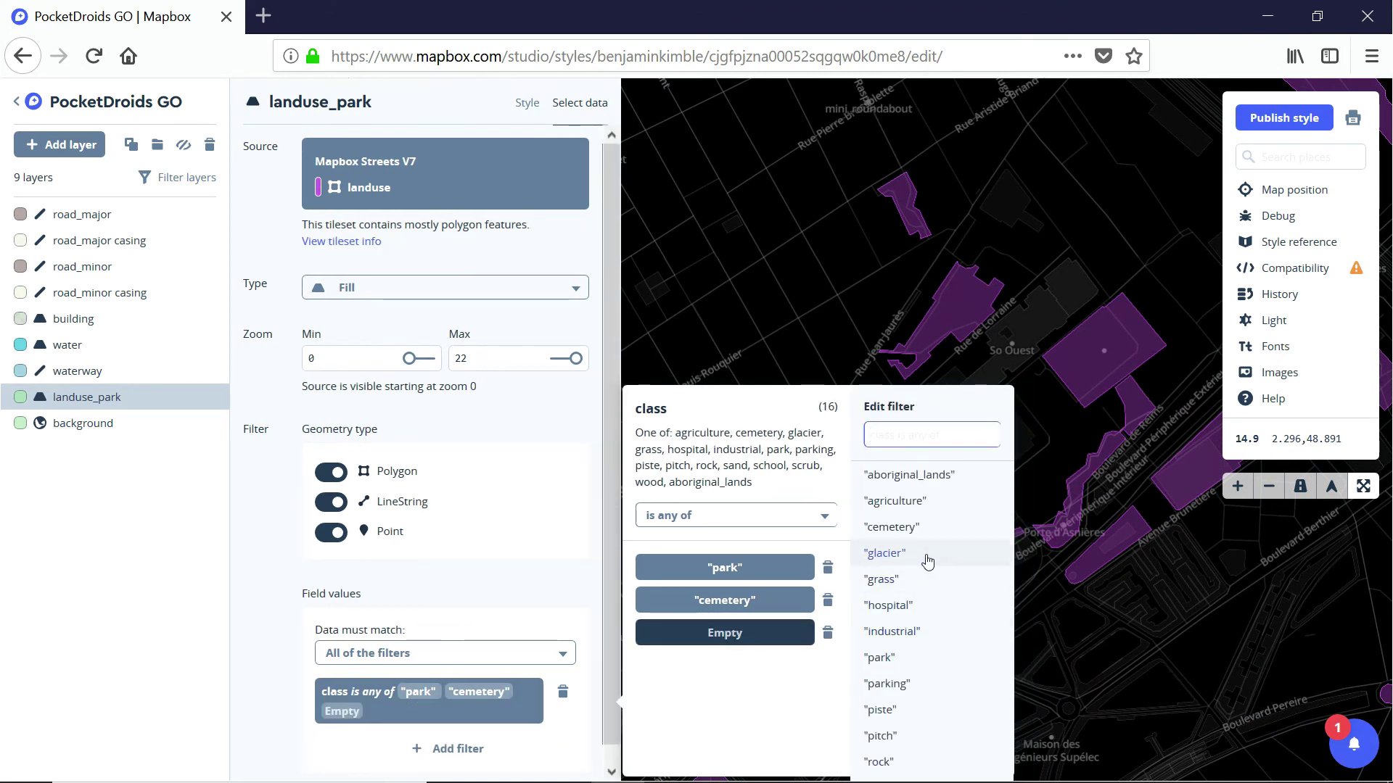
click(879, 761)
click(881, 579)
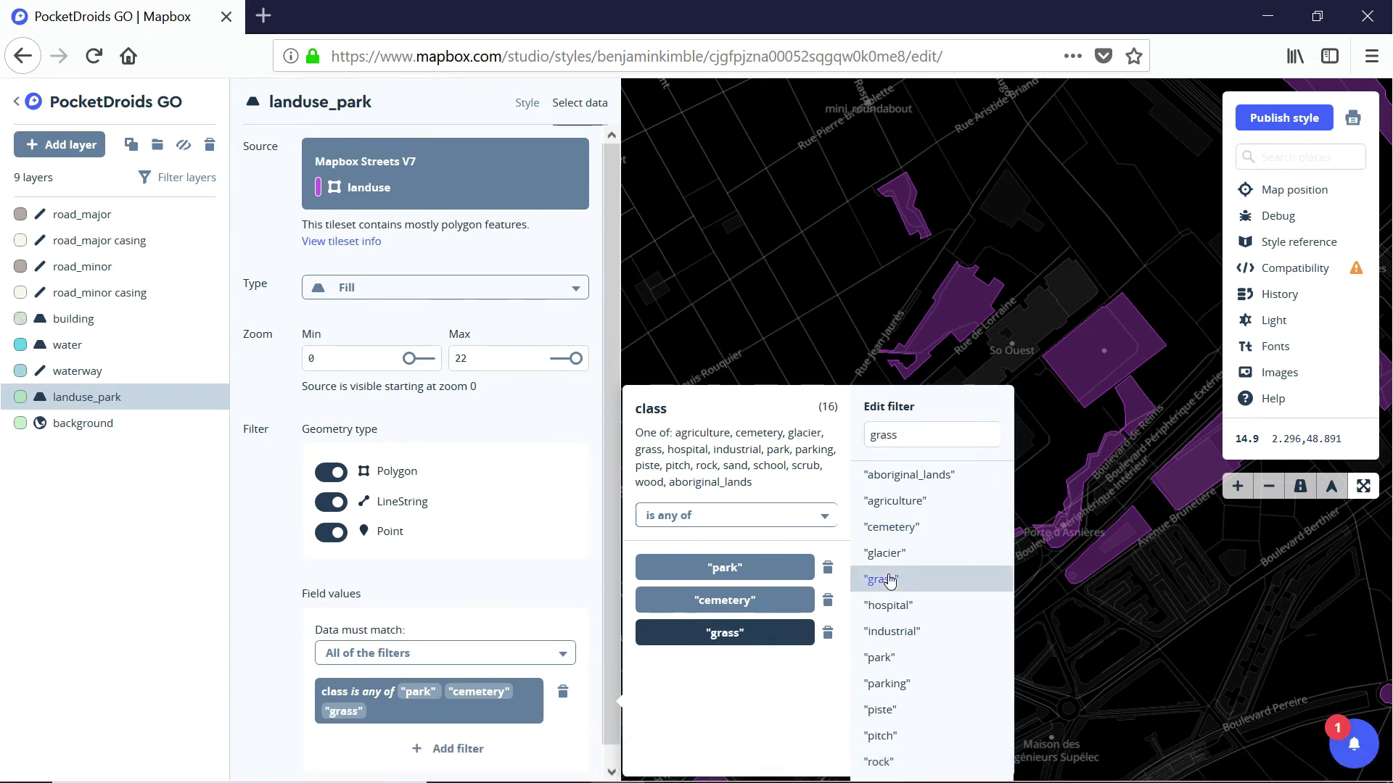
click(1099, 616)
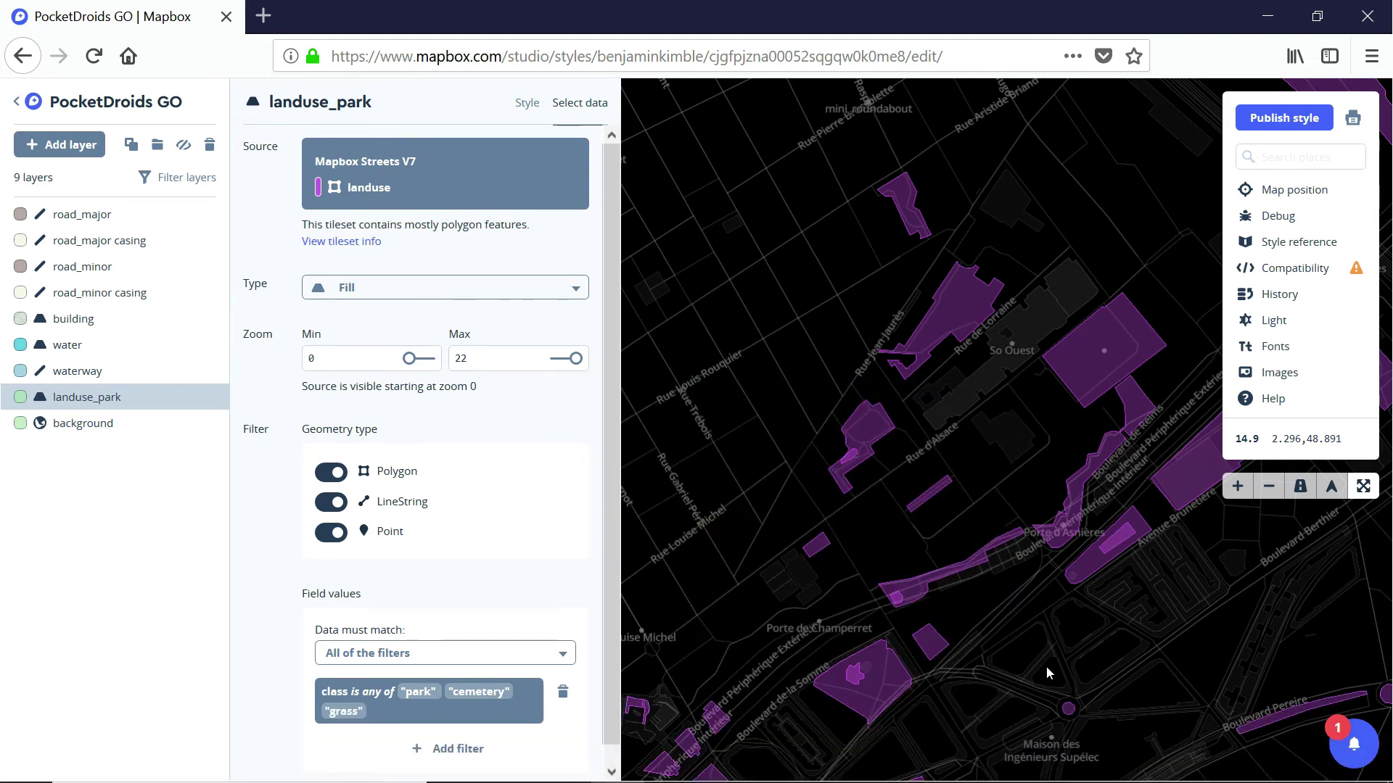
Remove the "cemetery" and "grass" values from the landuse_park layer's class filter.
click(523, 718)
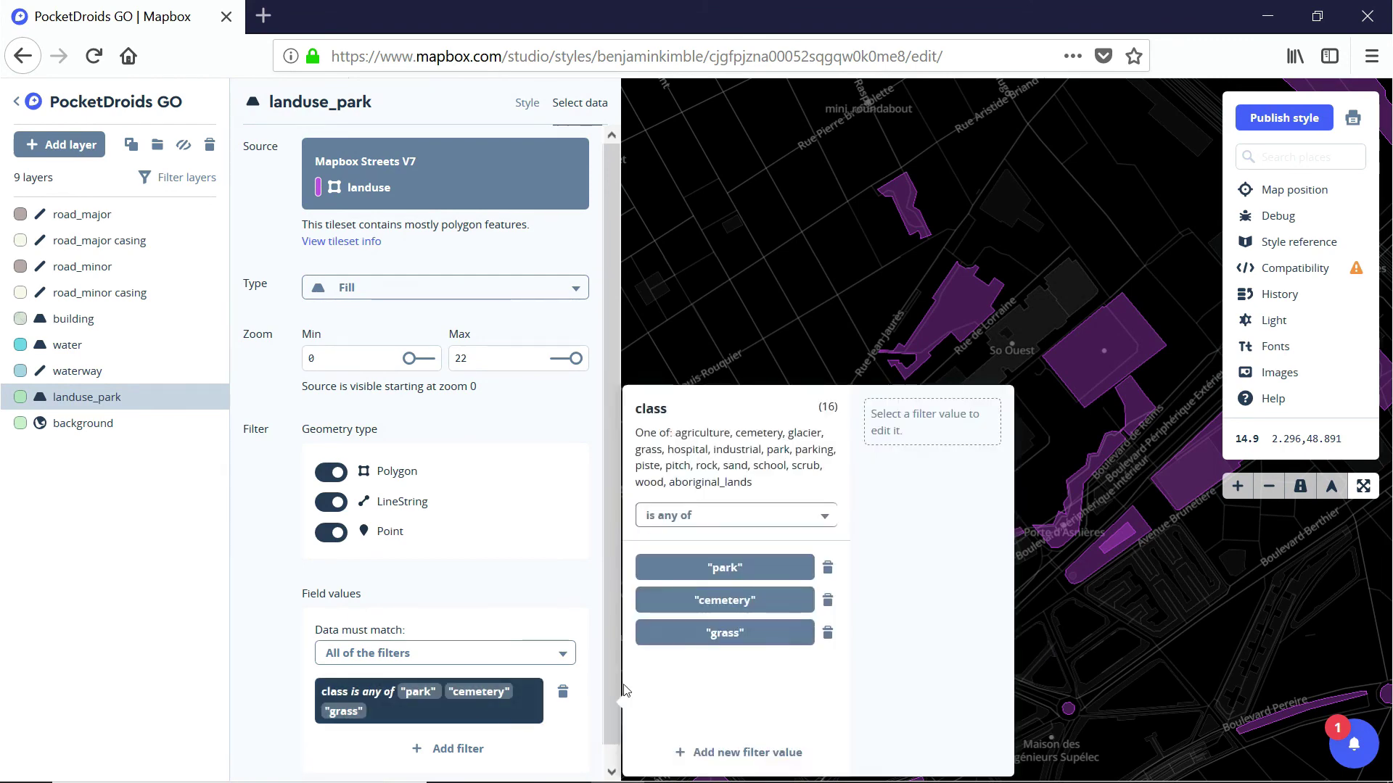
click(827, 600)
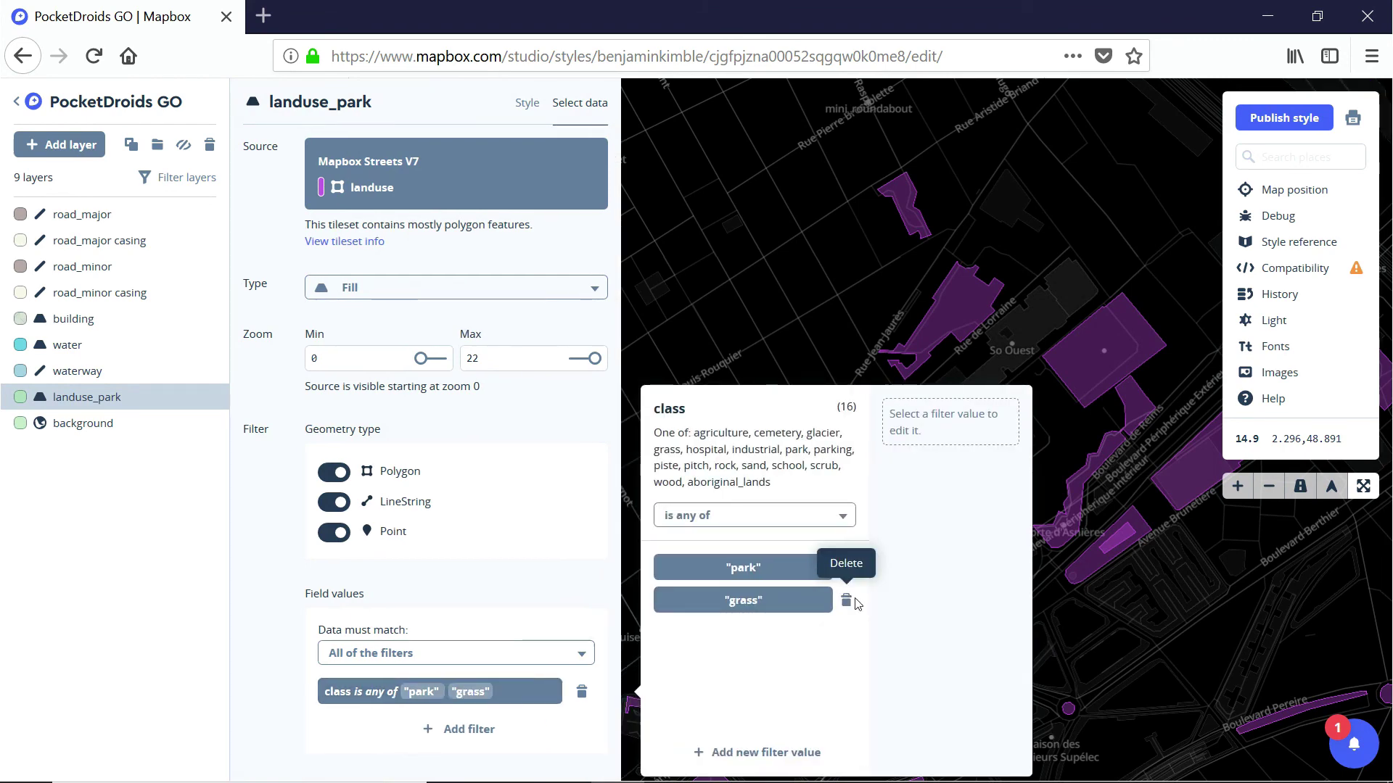
click(846, 604)
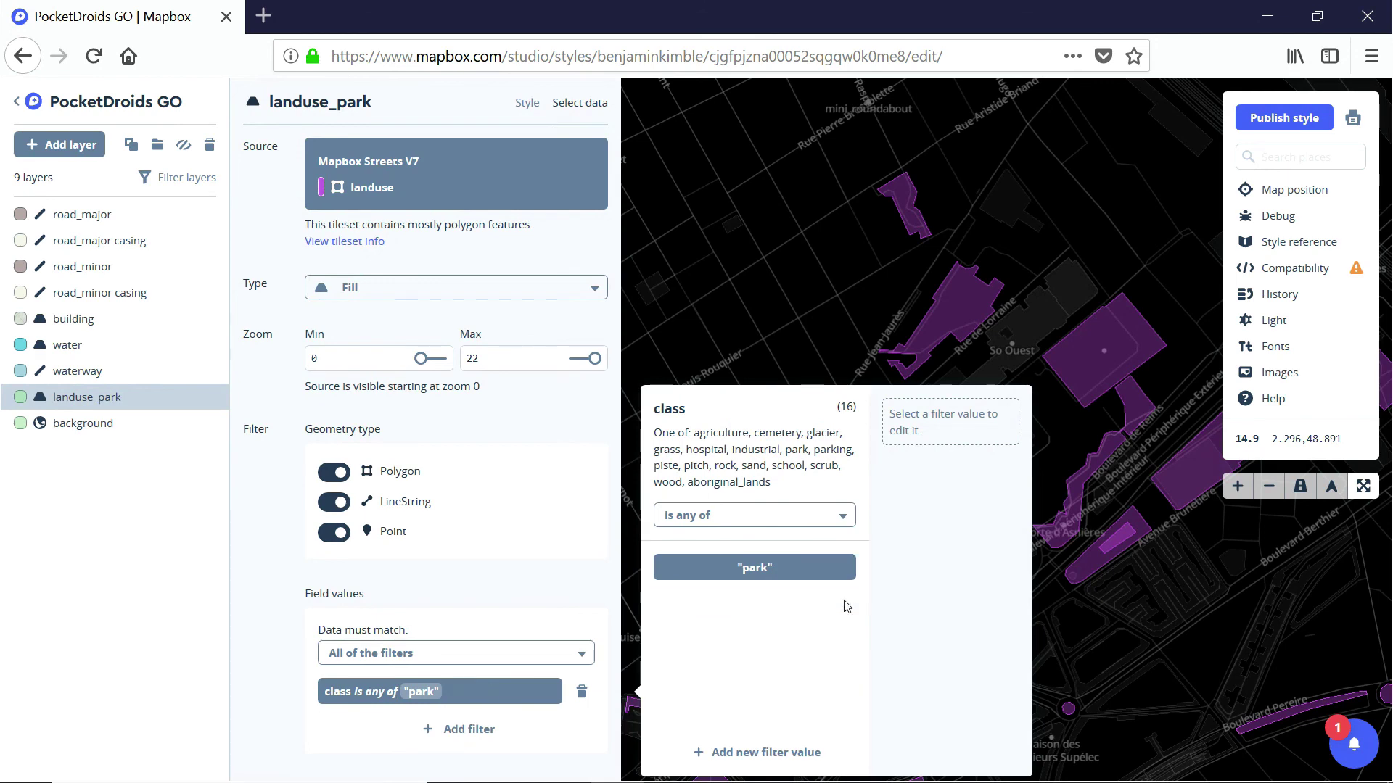
click(672, 291)
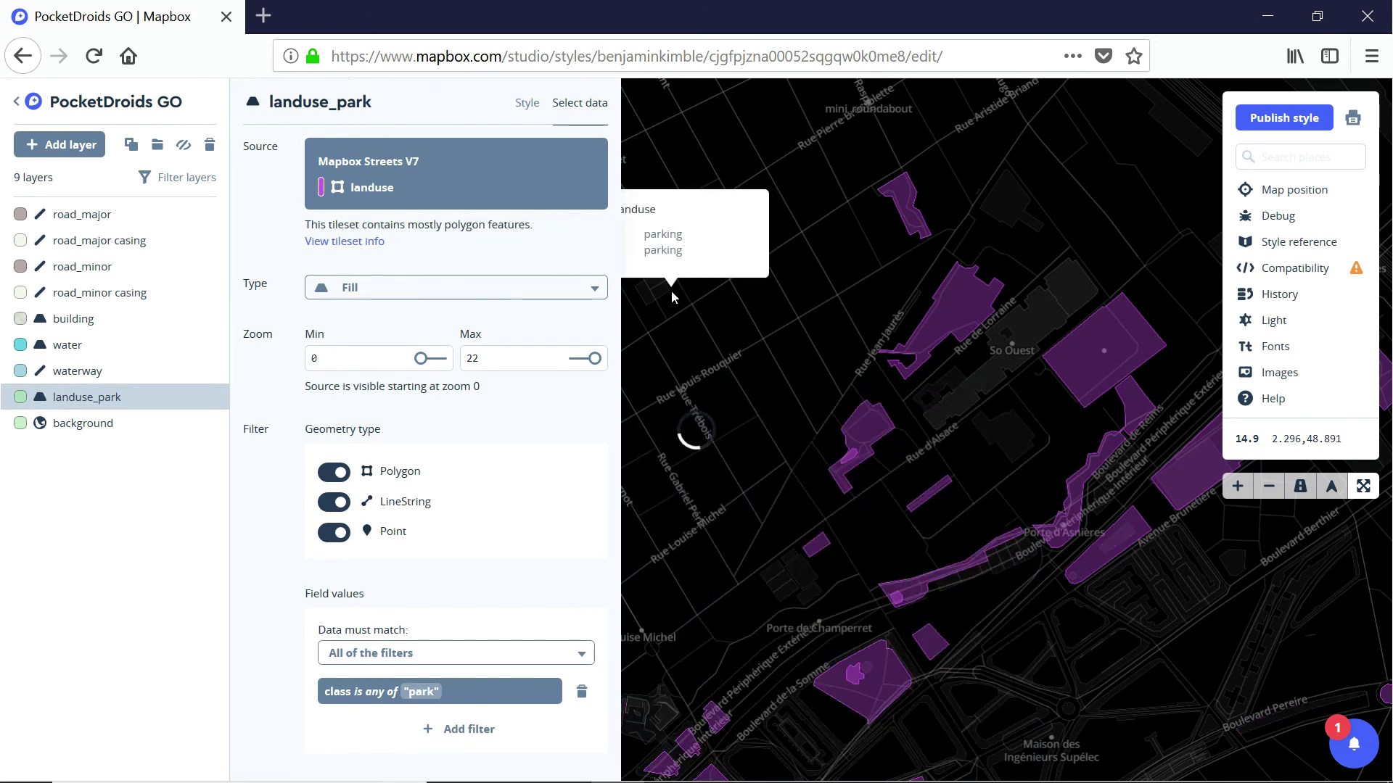
Return to the layer's style settings, switch back to Unity and narrow the Inspector to enlarge the Scene view.
click(530, 105)
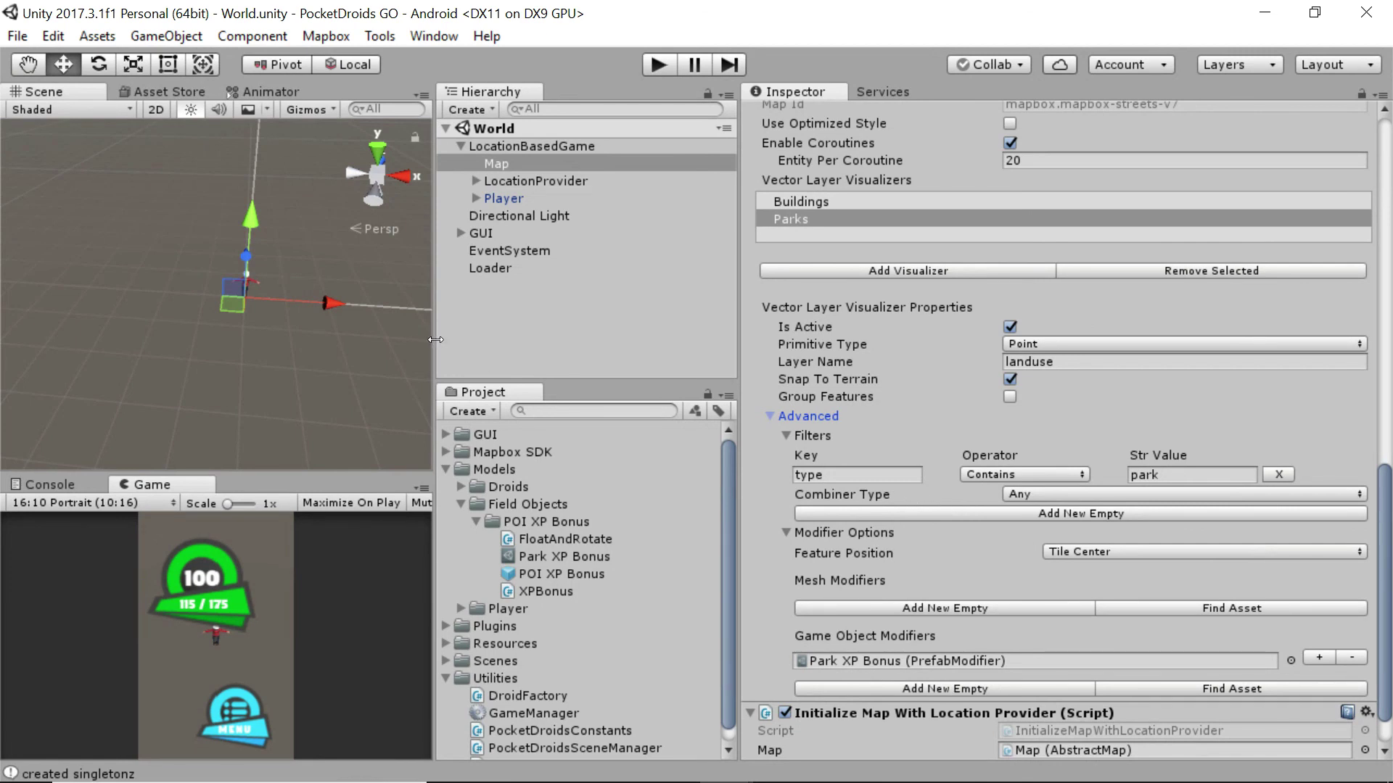
drag(436, 341, 839, 327)
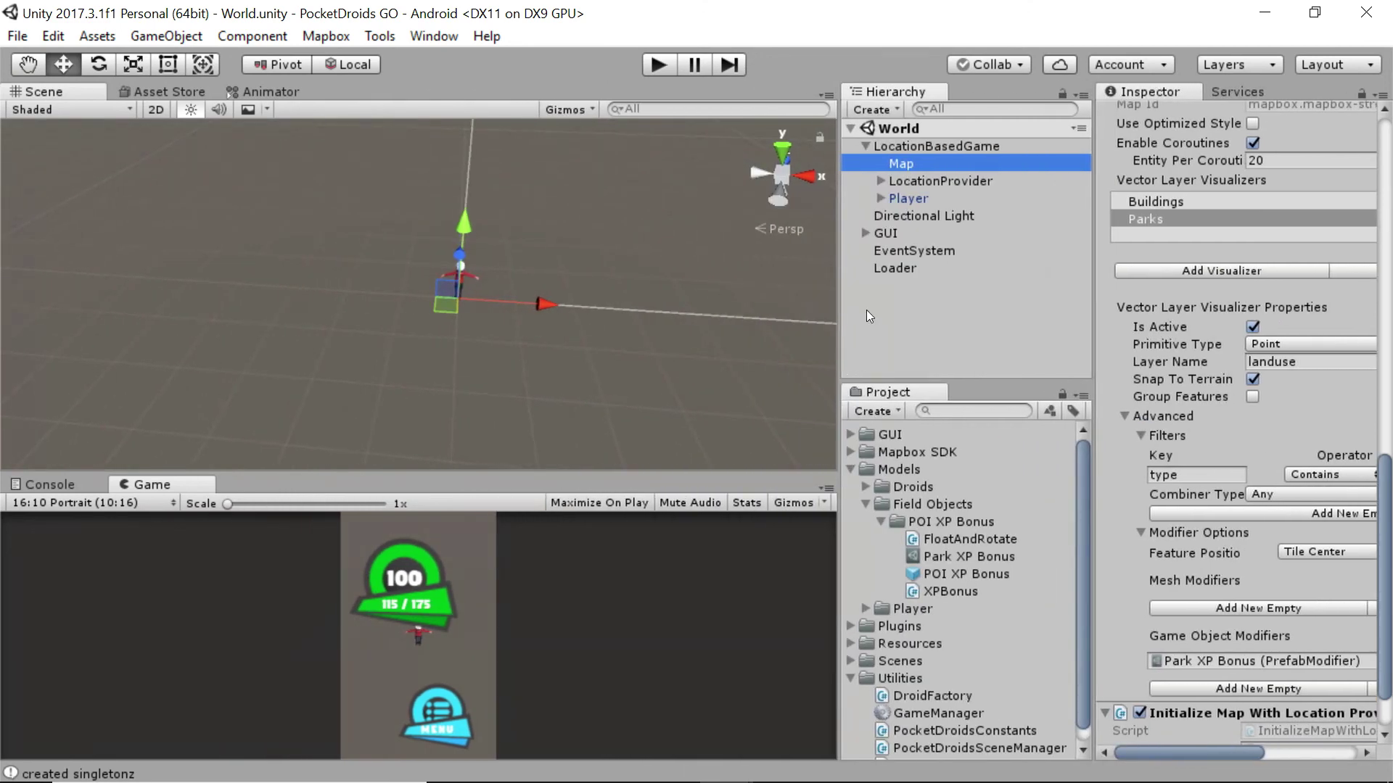